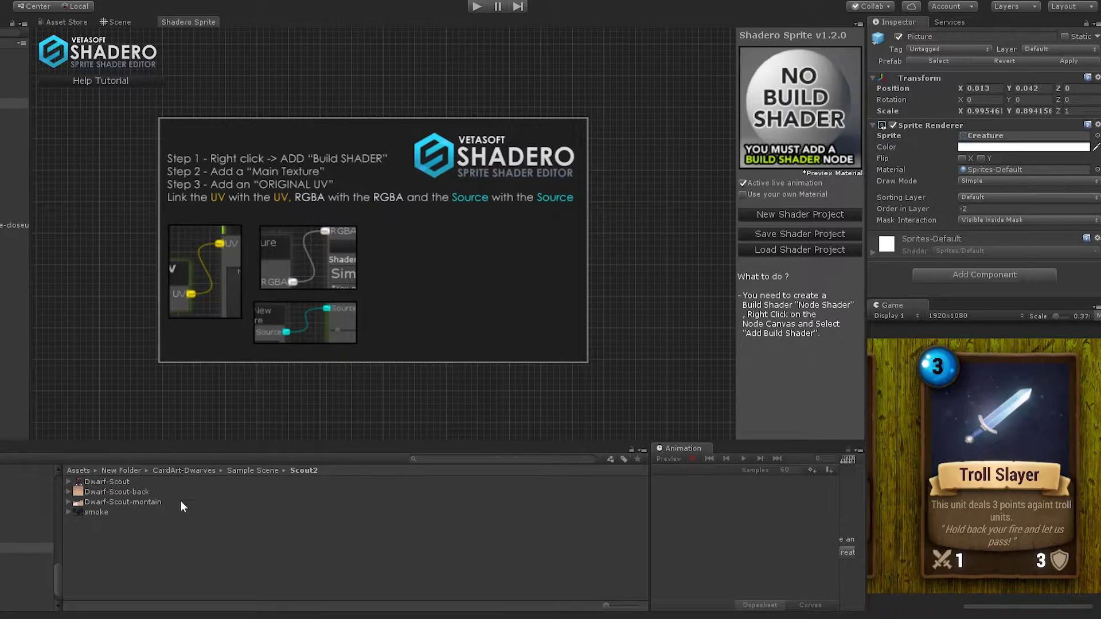
- Create a Dwarf-Scout material in Scout2 and enable Shadero's 'Use your own Material' option
right_click(128, 536)
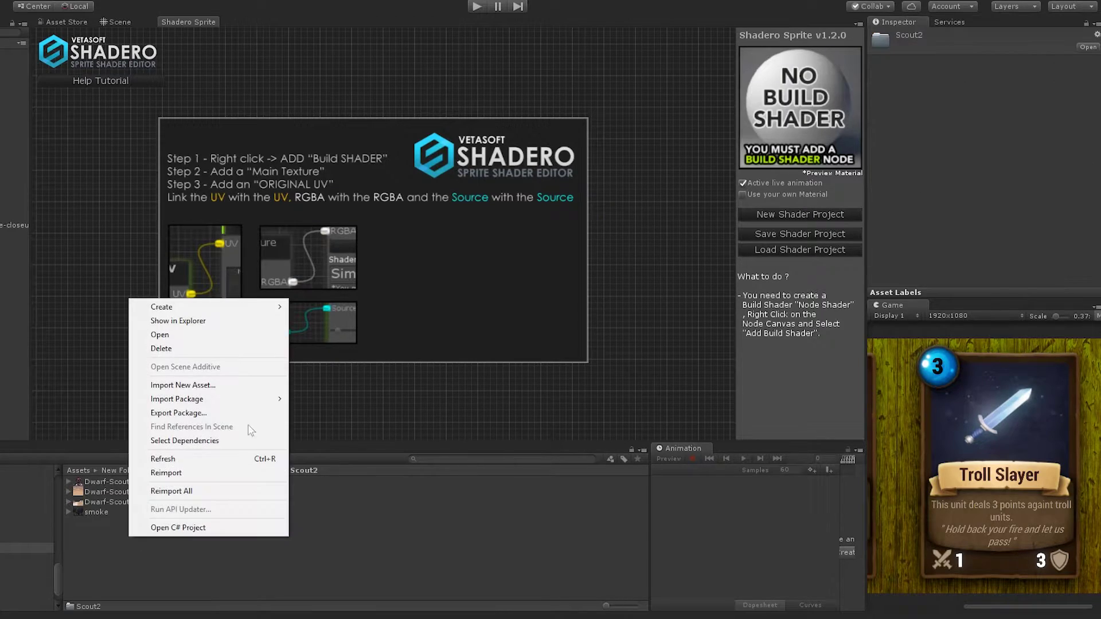
mouse_move(241, 303)
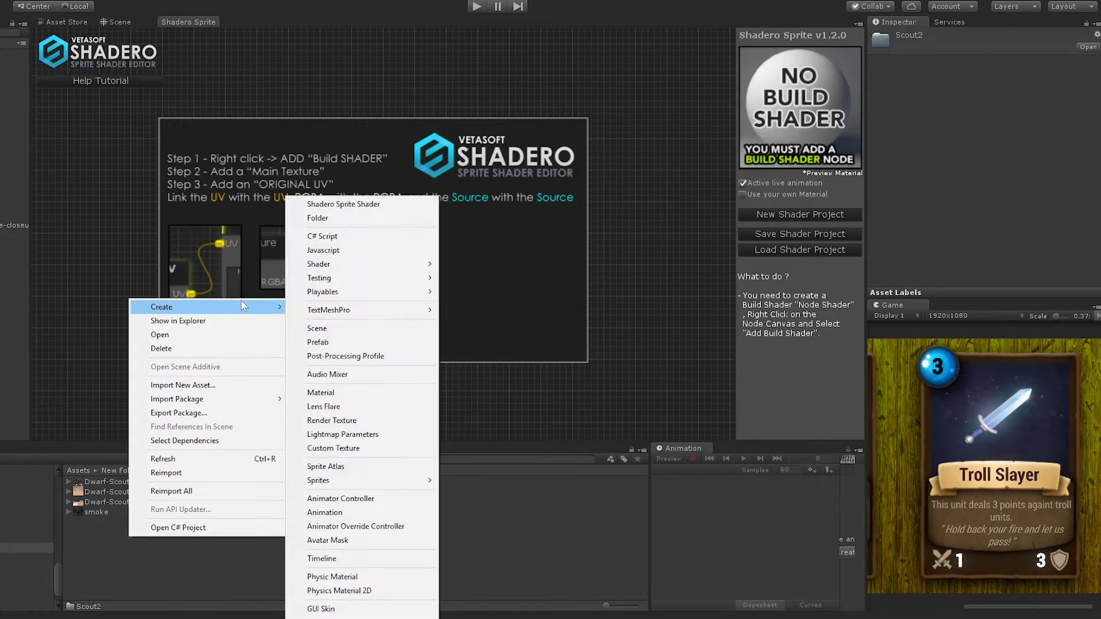
left_click(325, 392)
type("D")
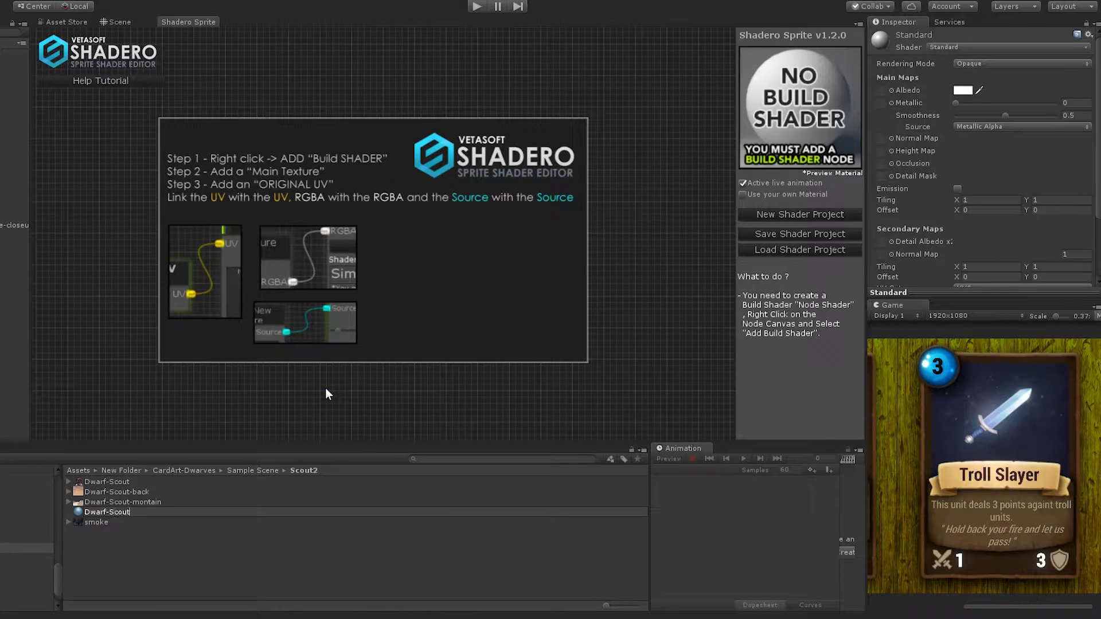
type("warf-Scout")
key("Return")
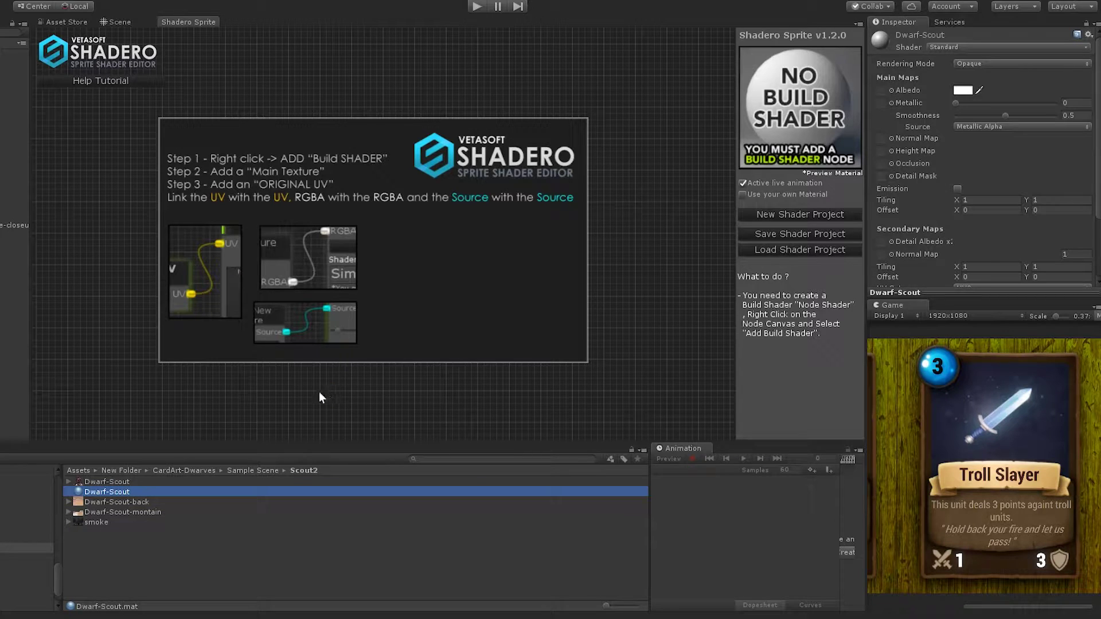
left_click(743, 195)
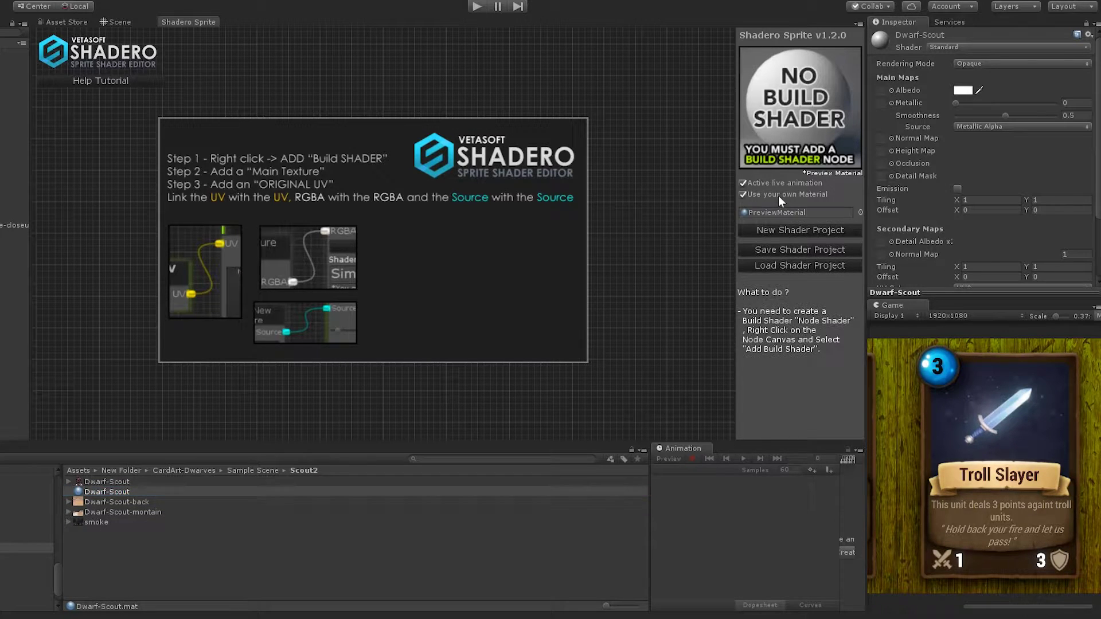
- Create a Shadero Sprite Shader named Dwarf-Scout and assign it to the Dwarf-Scout material
right_click(124, 549)
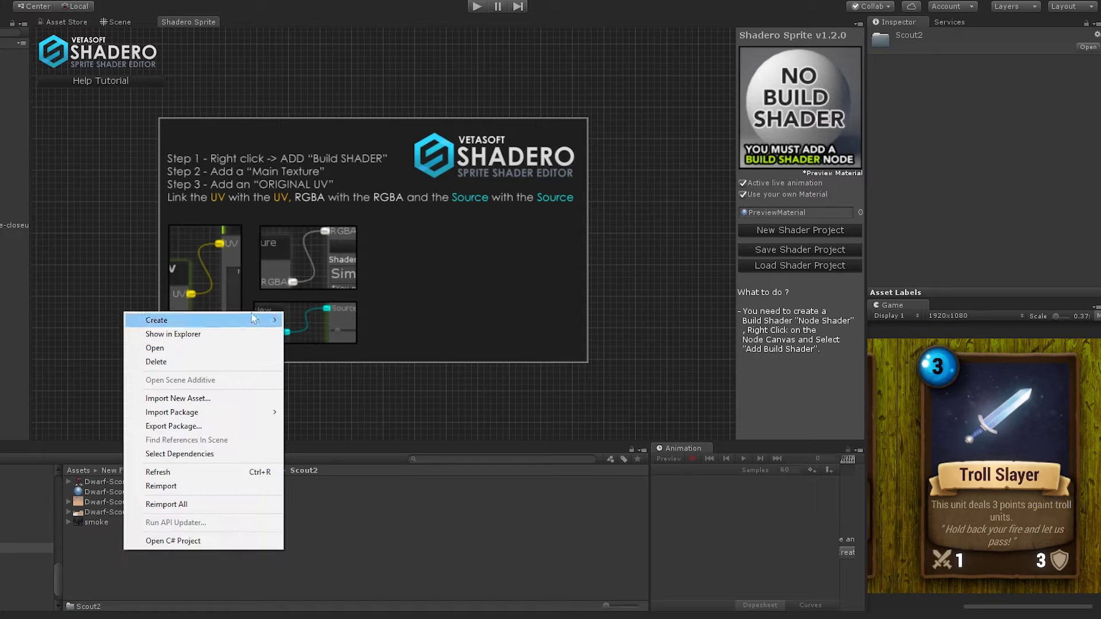
mouse_move(239, 325)
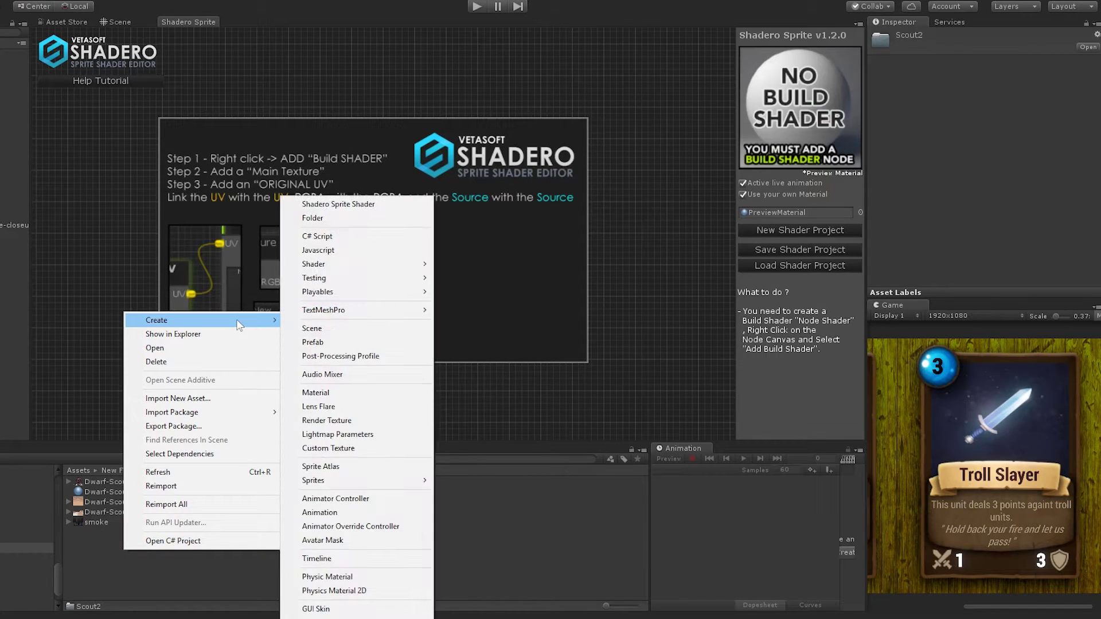
left_click(344, 204)
left_click(101, 521)
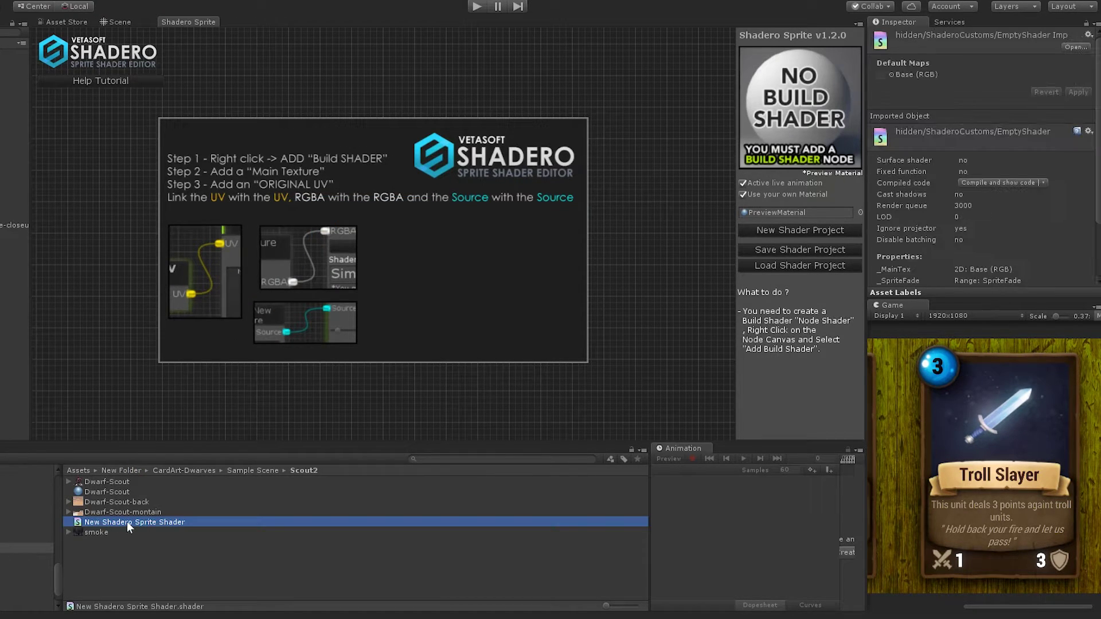
left_click(126, 521)
type("D")
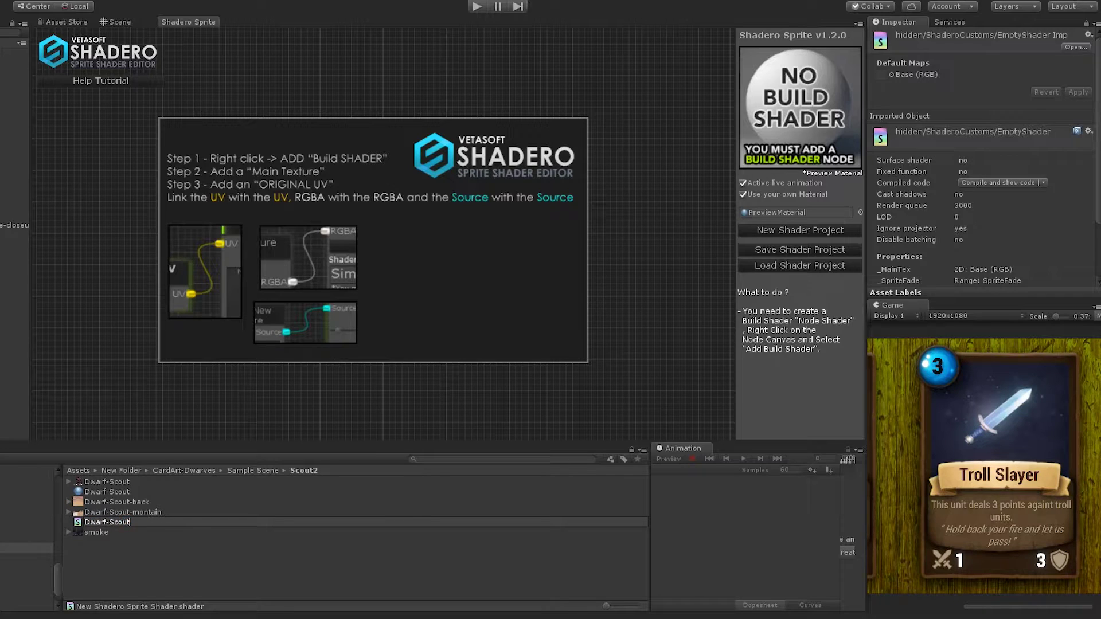
type("warf-Scout")
key("Return")
left_click_drag(92, 503, 792, 226)
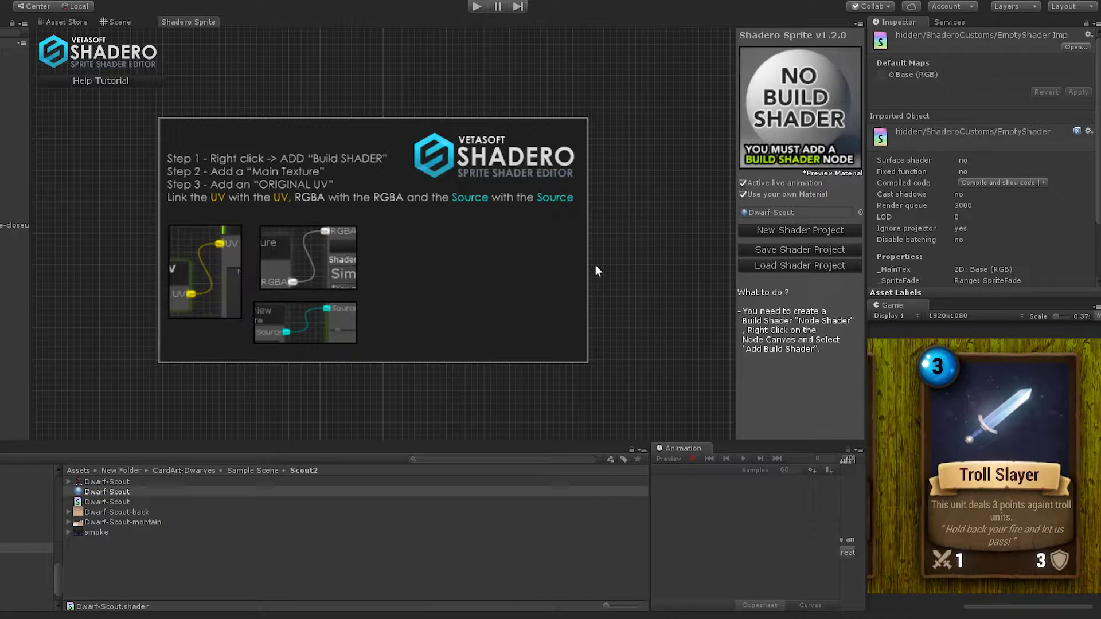
- Add a Build Shader node that uses the Dwarf-Scout shader
right_click(601, 155)
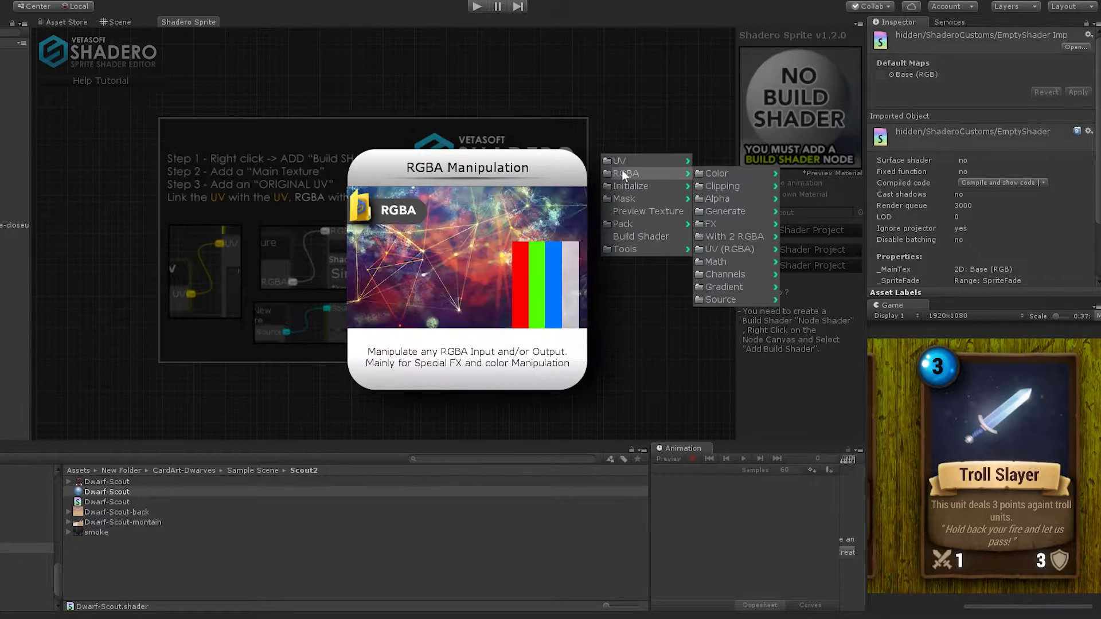
left_click(646, 234)
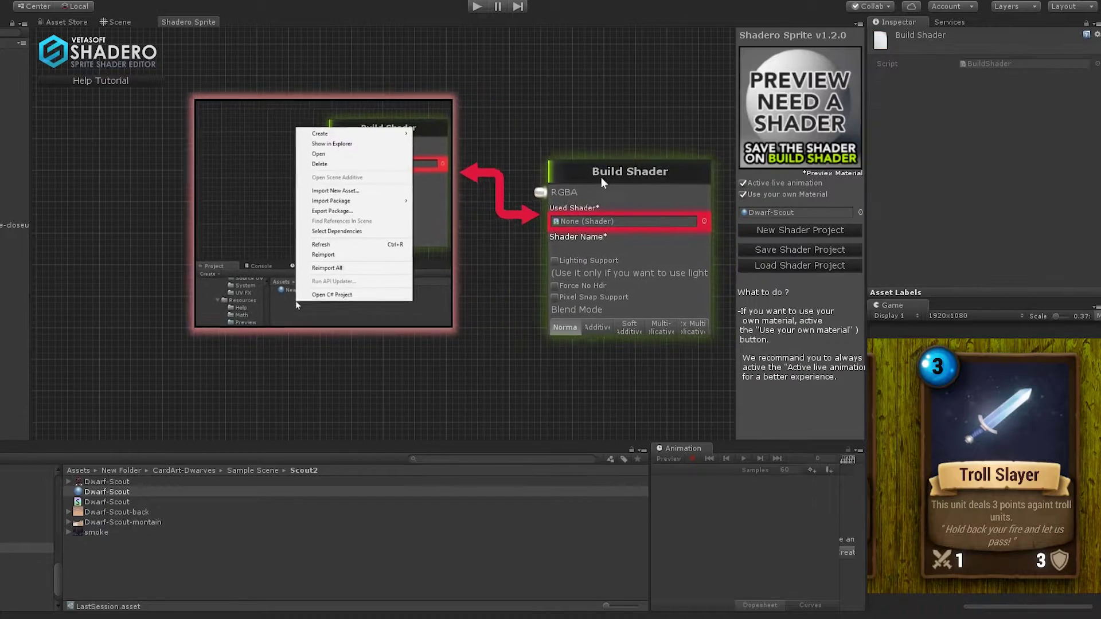
left_click_drag(103, 501, 602, 201)
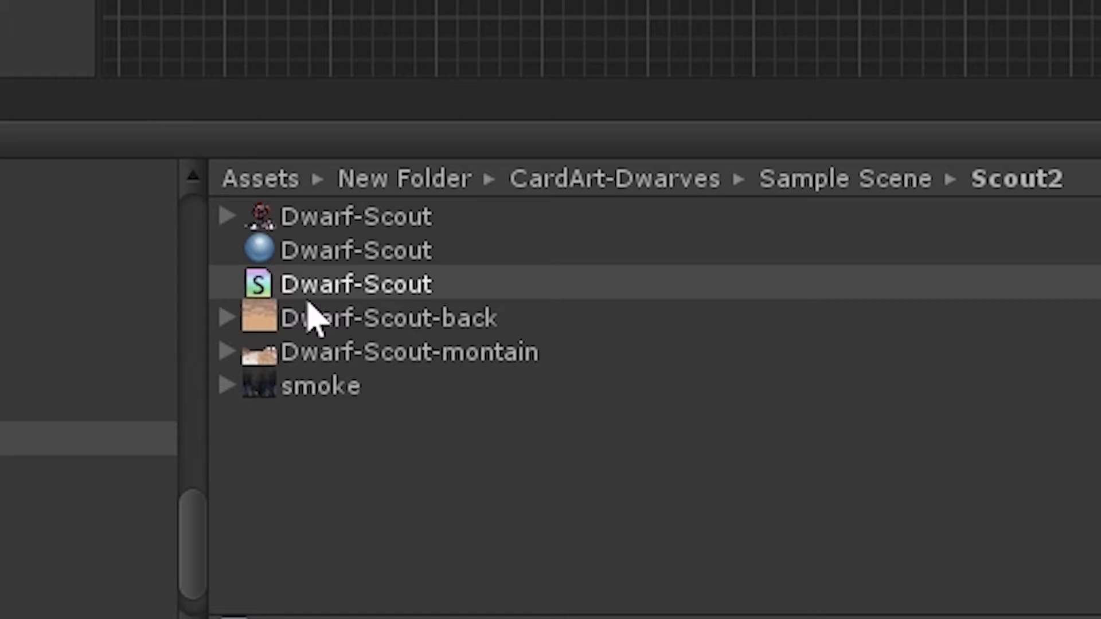
left_click_drag(312, 295, 404, 248)
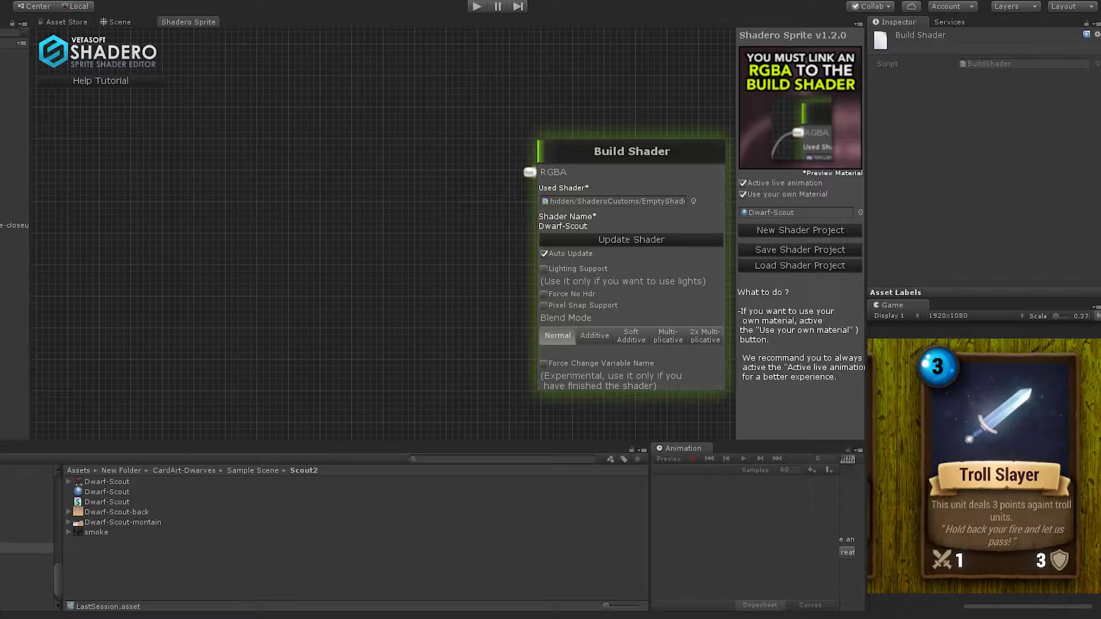
- Give the Picture sprite's renderer the Dwarf-Scout material
left_click(14, 103)
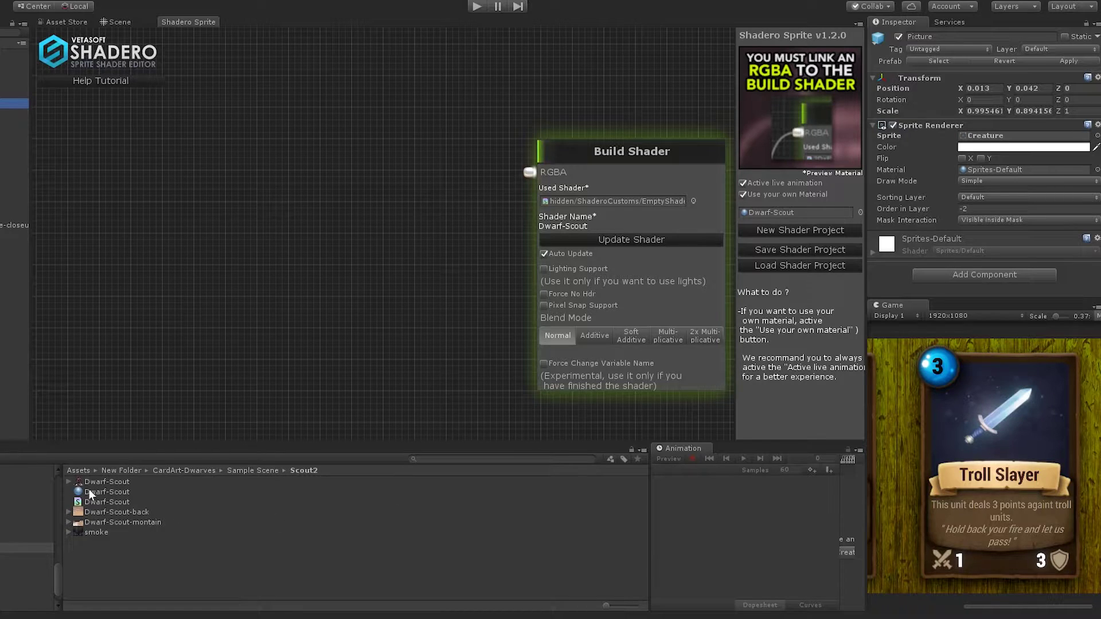
left_click_drag(87, 491, 979, 176)
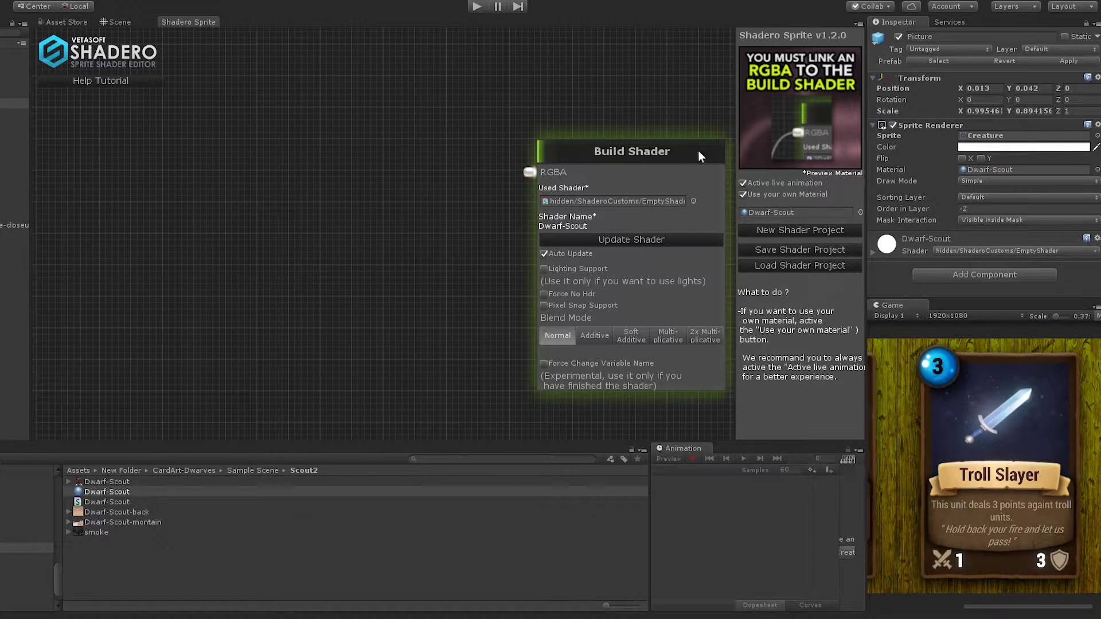
left_click_drag(630, 170, 620, 147)
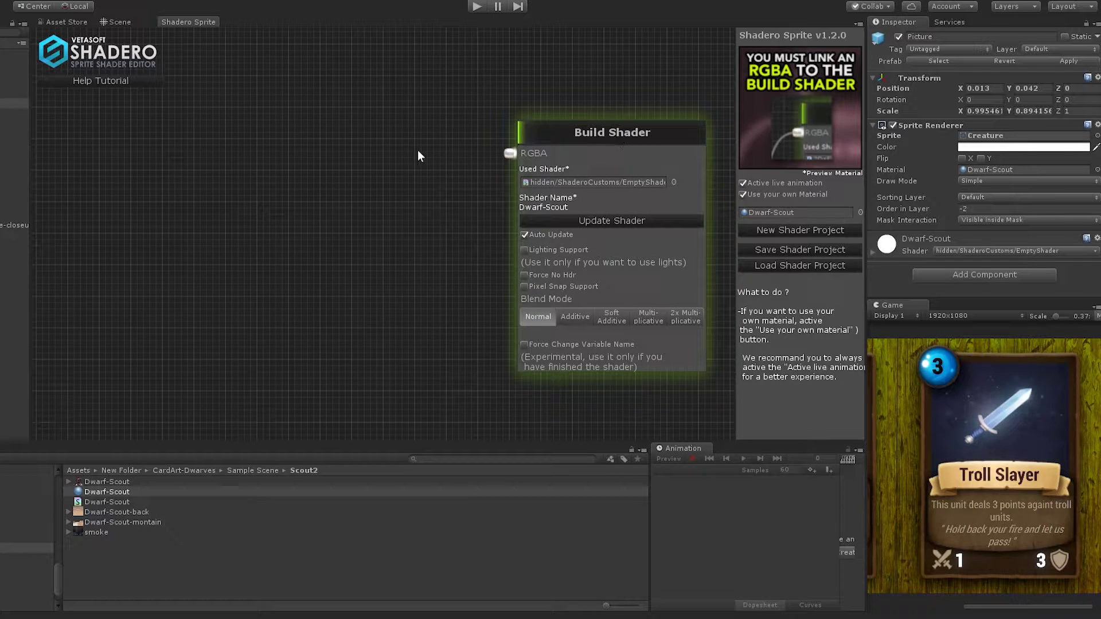
scroll(279, 212, "down", 5)
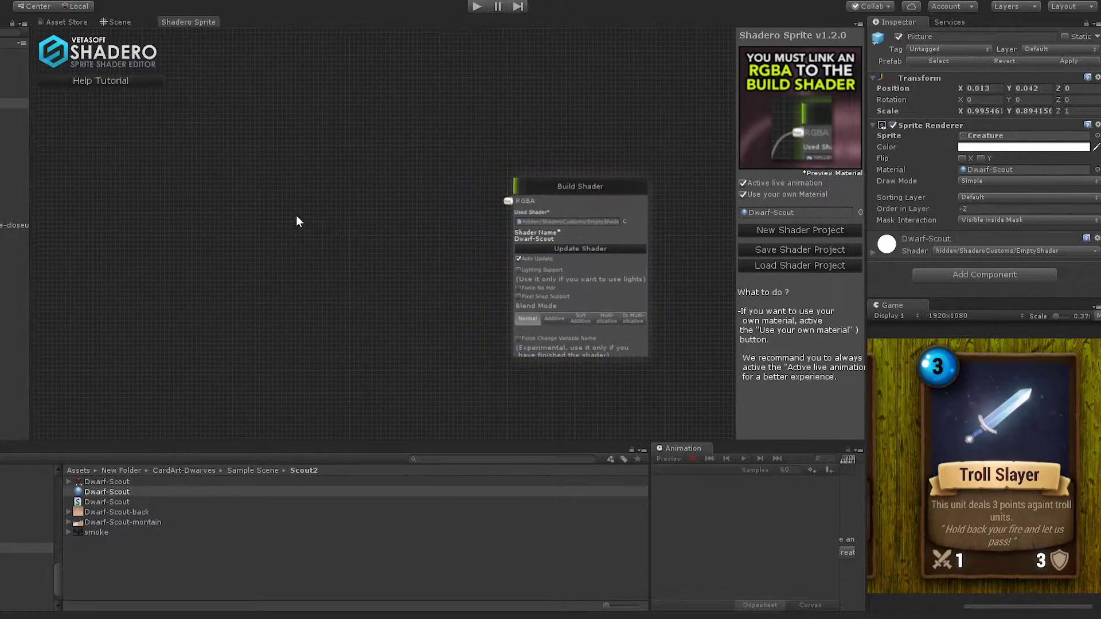
- Add a New Texture node and duplicate it twice into a vertical column
right_click(280, 89)
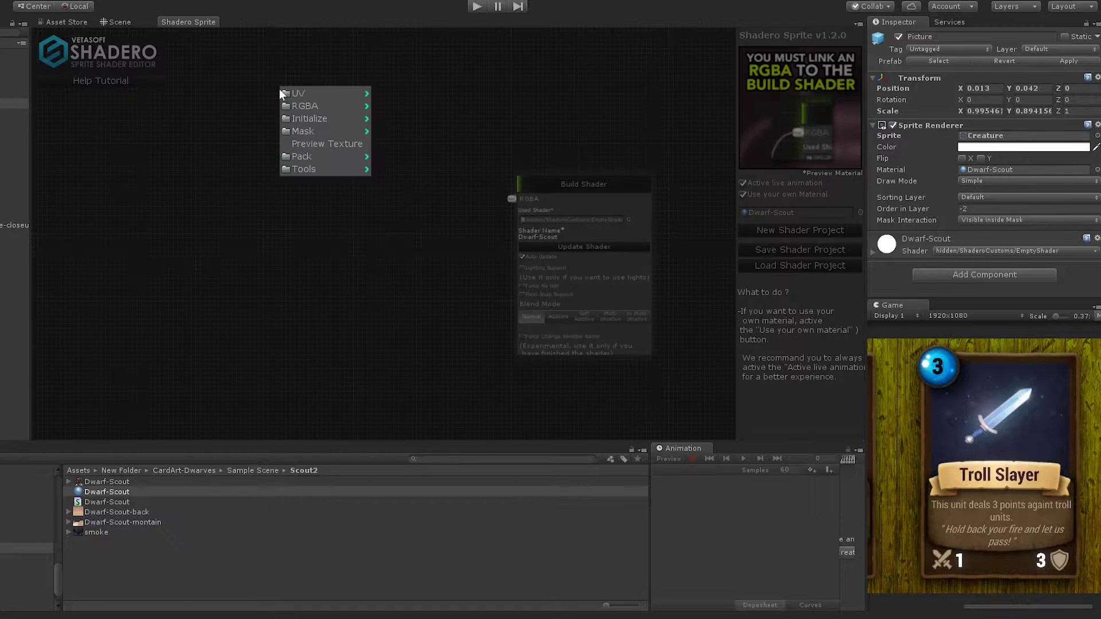
mouse_move(305, 118)
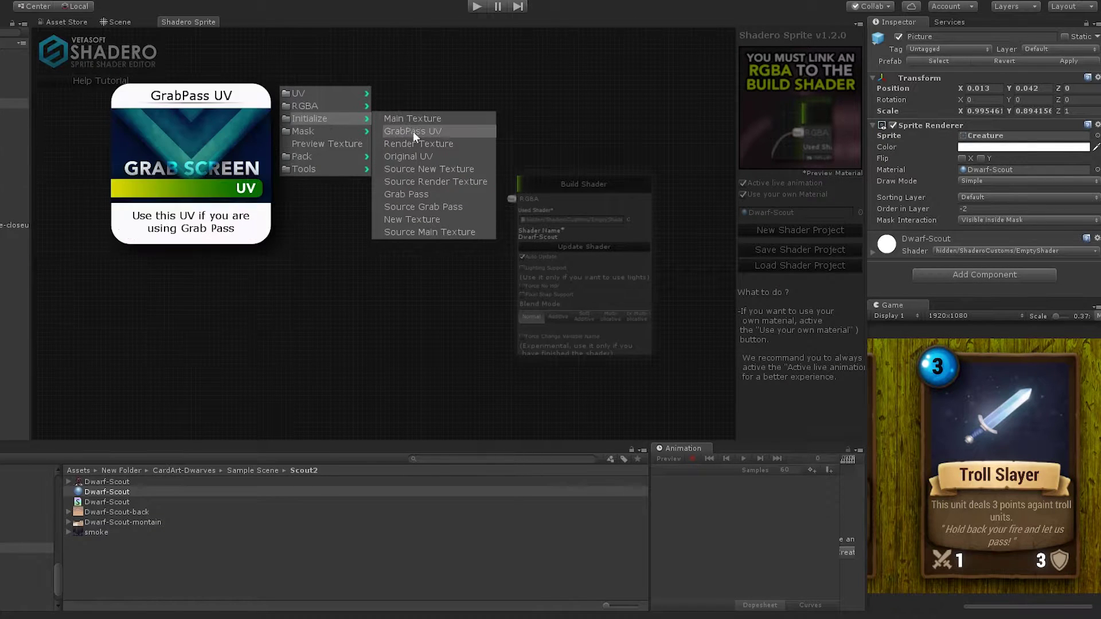
left_click(429, 219)
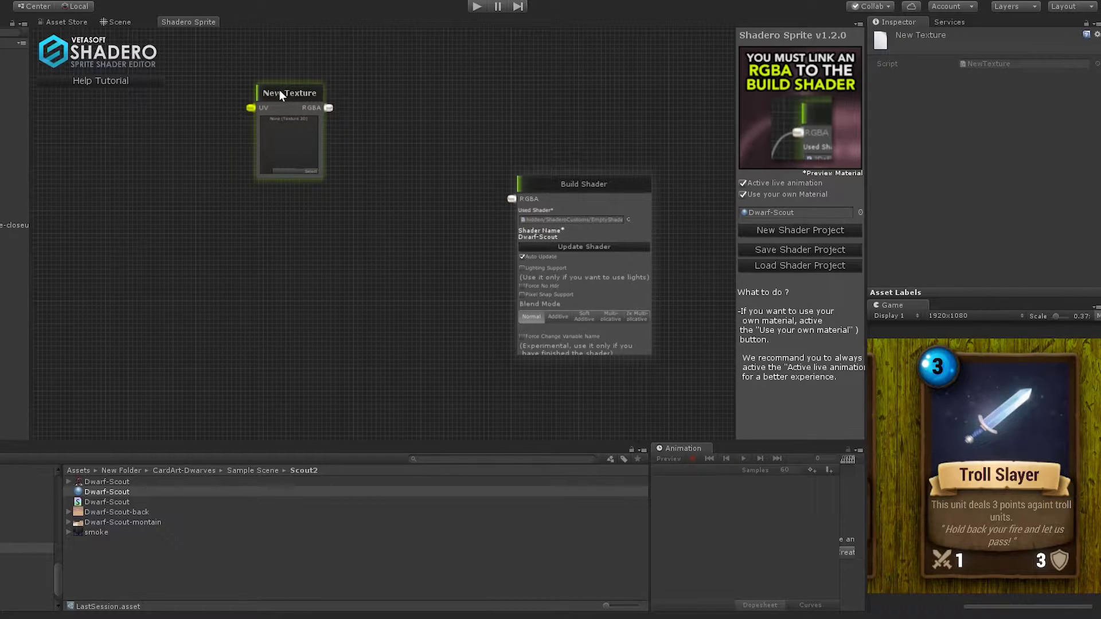
right_click(280, 91)
left_click(319, 107)
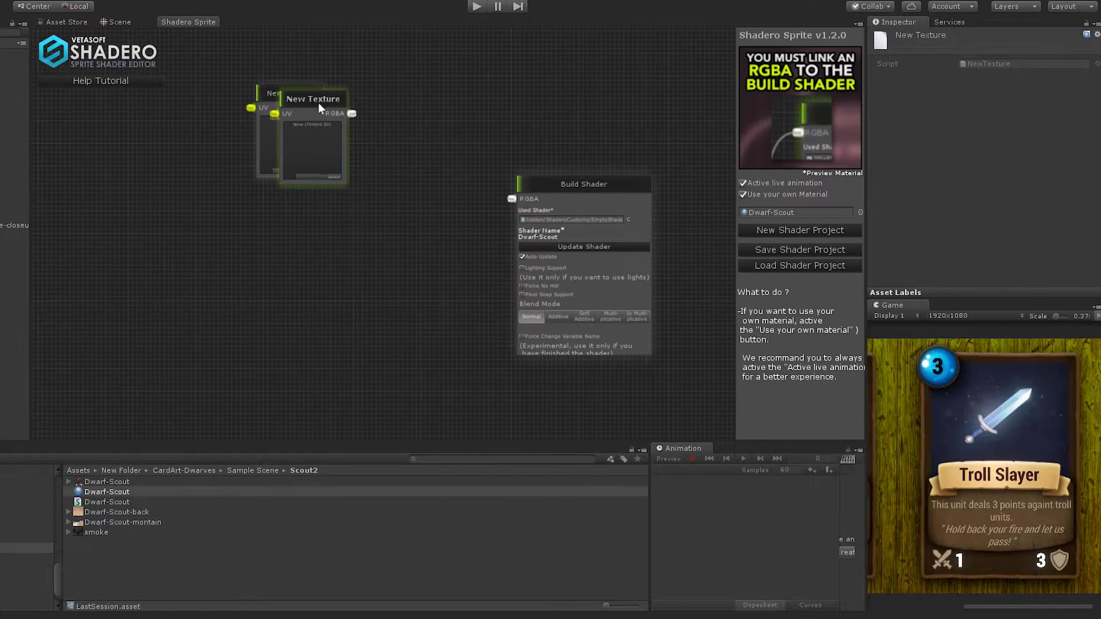
left_click_drag(318, 102, 292, 201)
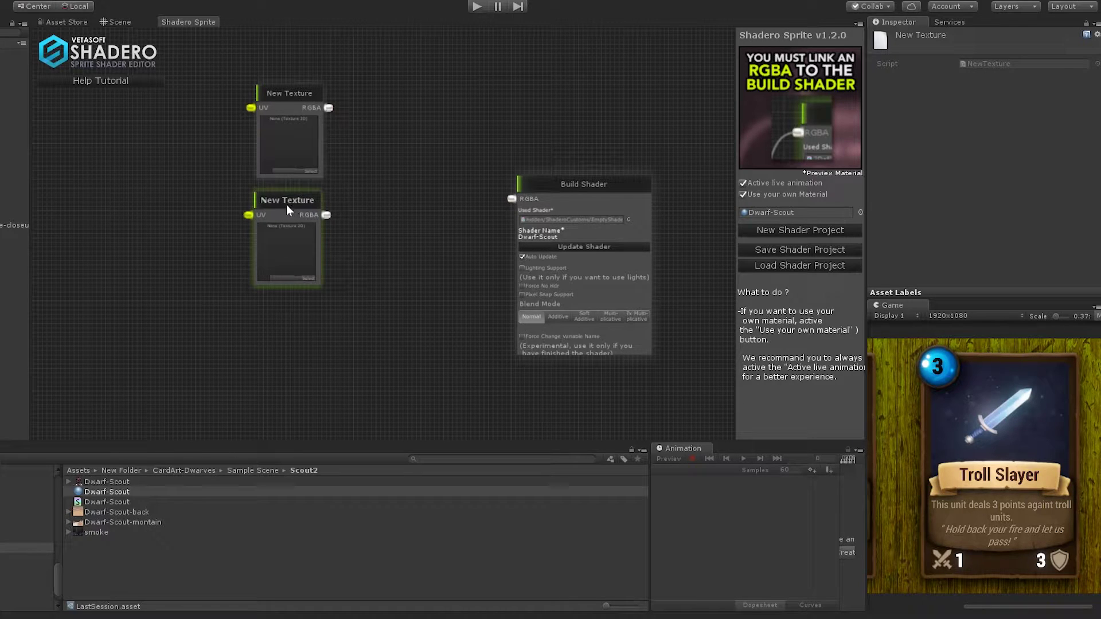
right_click(287, 207)
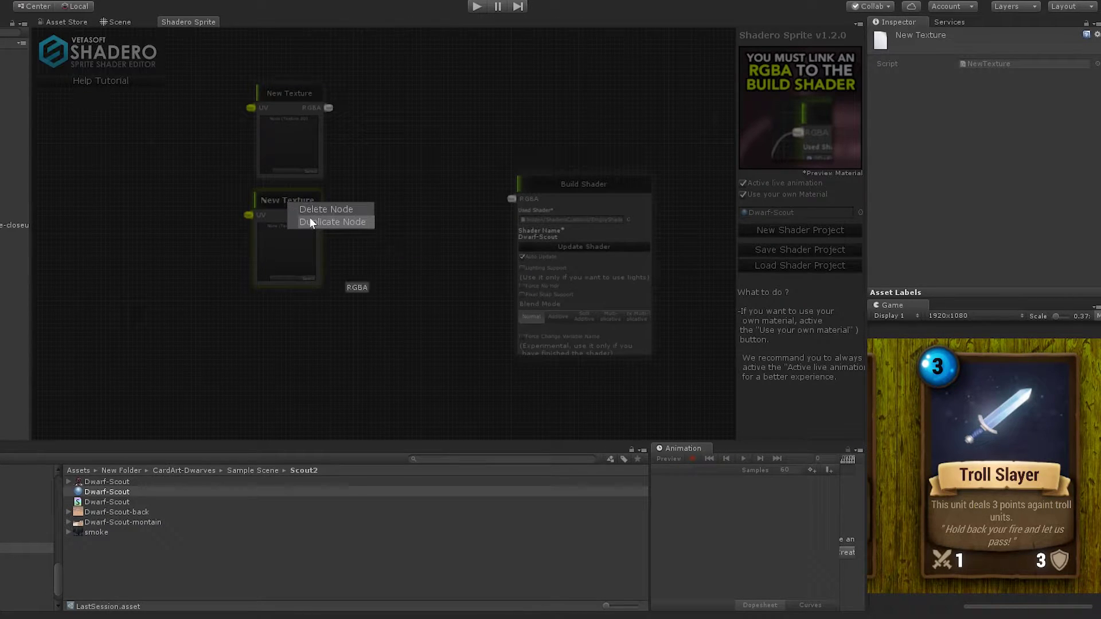
left_click(309, 221)
left_click_drag(313, 215, 279, 313)
middle_click_drag(392, 333, 440, 217)
- Add a Source New Texture node below the three texture nodes
right_click(280, 282)
mouse_move(308, 311)
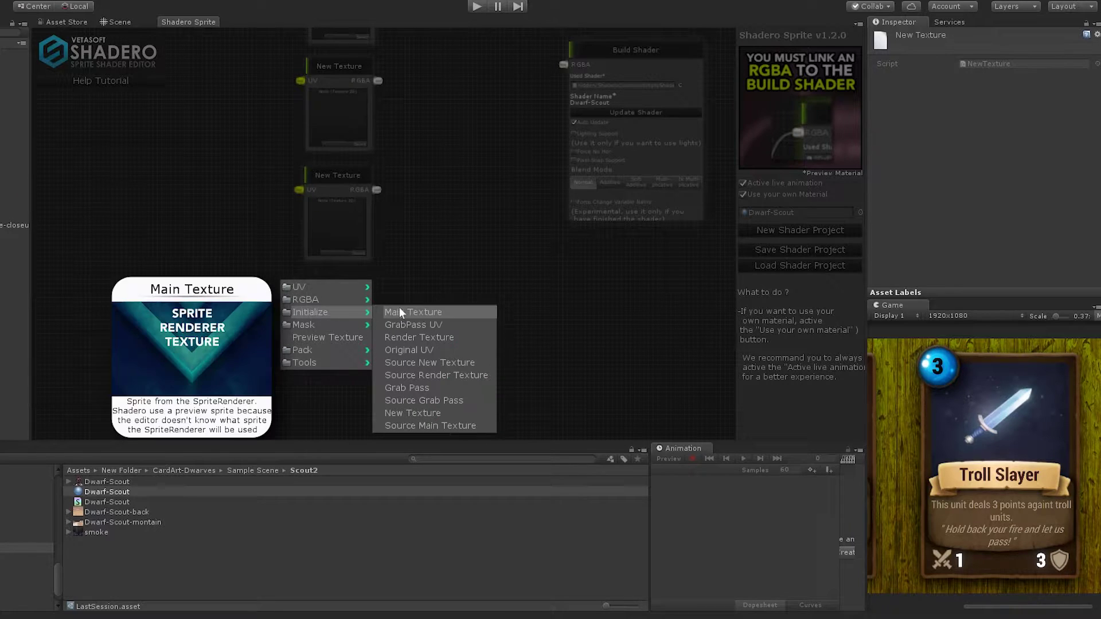
left_click(436, 361)
left_click_drag(327, 295, 342, 294)
- Load Dwarf-Scout-back, Dwarf-Scout-montain, smoke and the Dwarf-Scout sprite into the texture nodes
scroll(467, 147, "down", 3)
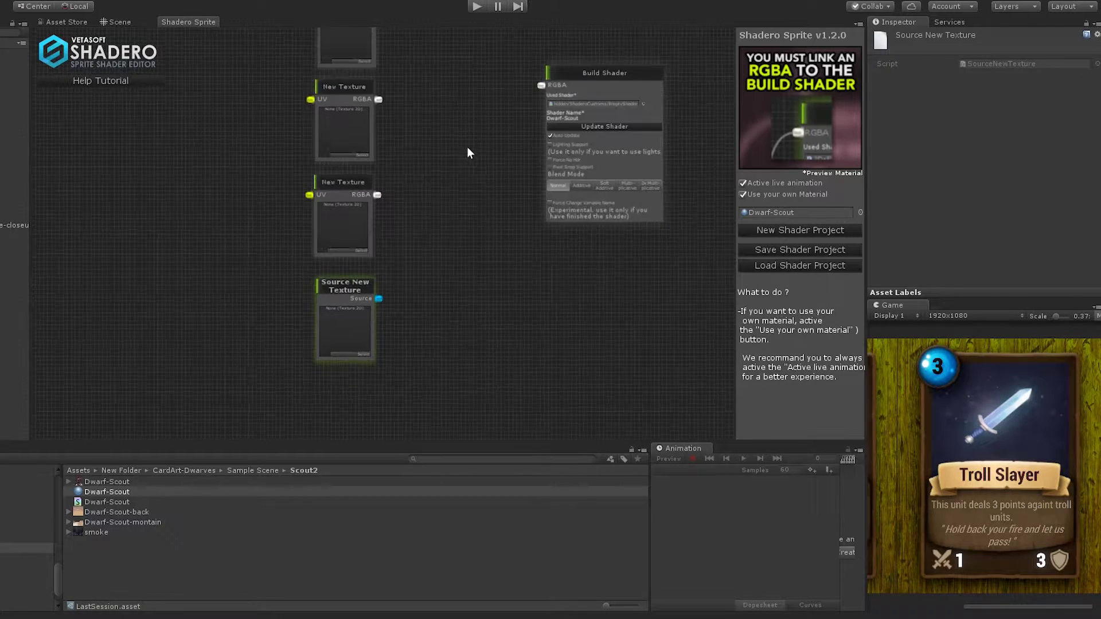
middle_click_drag(461, 169, 488, 229)
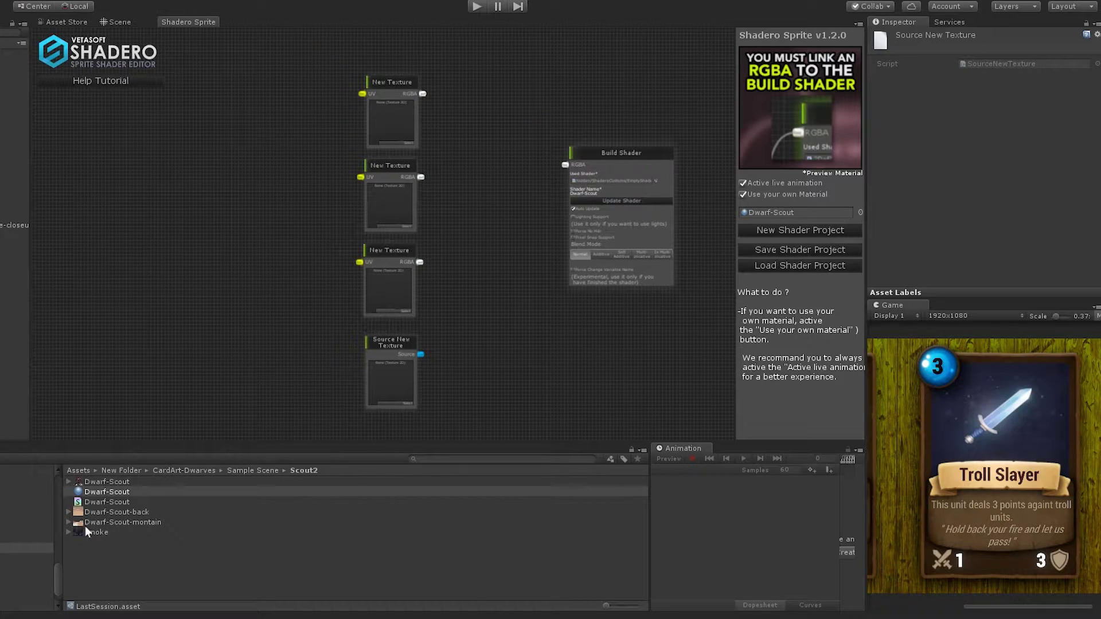
left_click_drag(94, 514, 407, 184)
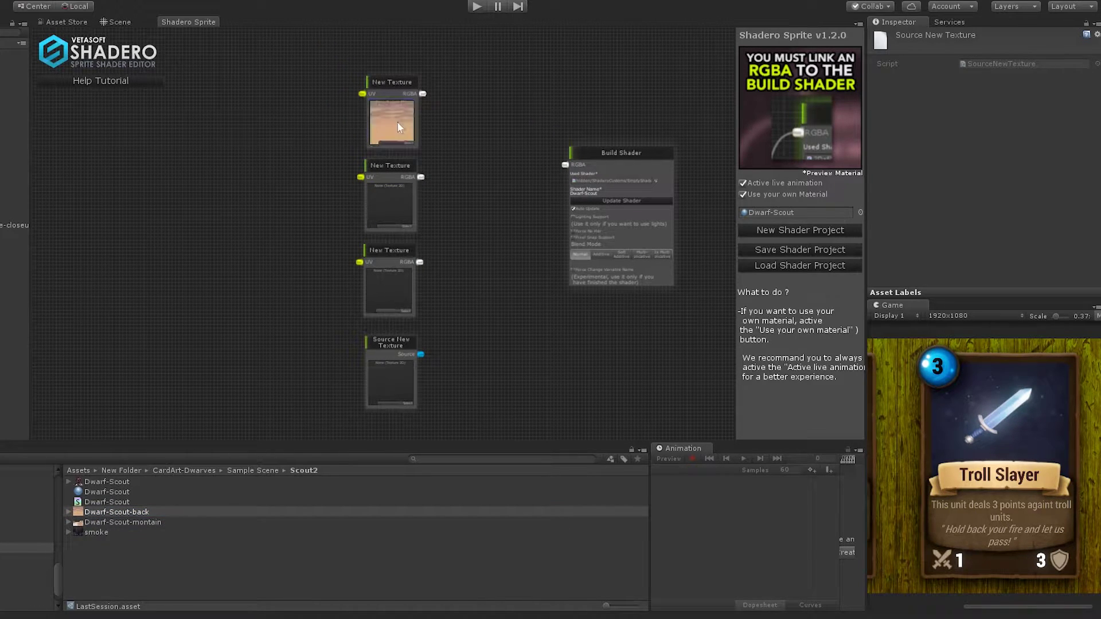
left_click_drag(153, 522, 384, 232)
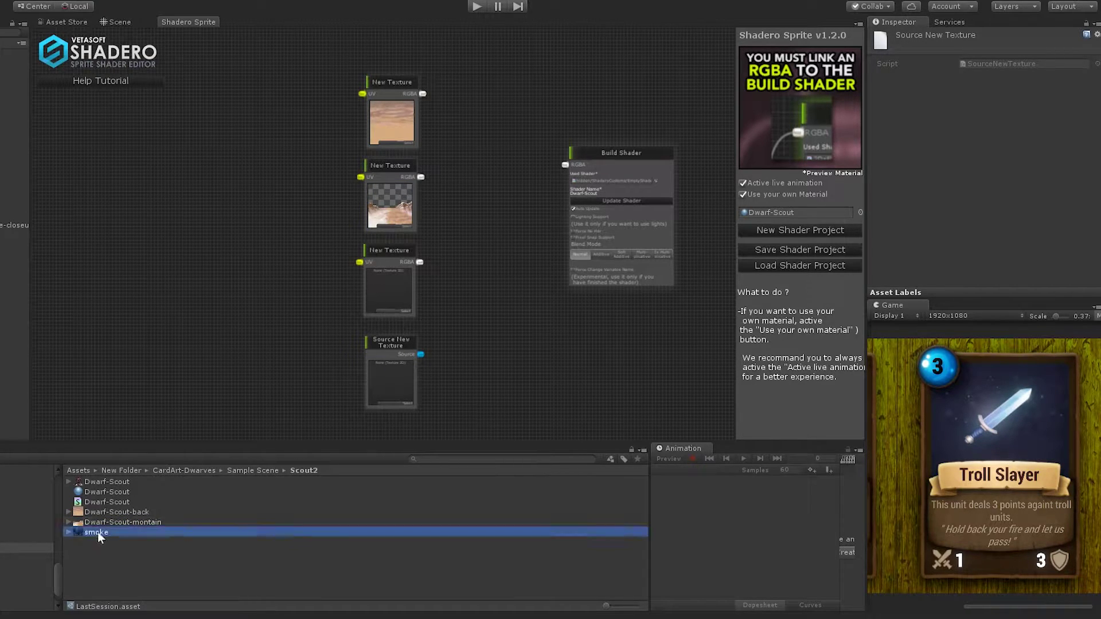
left_click_drag(97, 532, 387, 307)
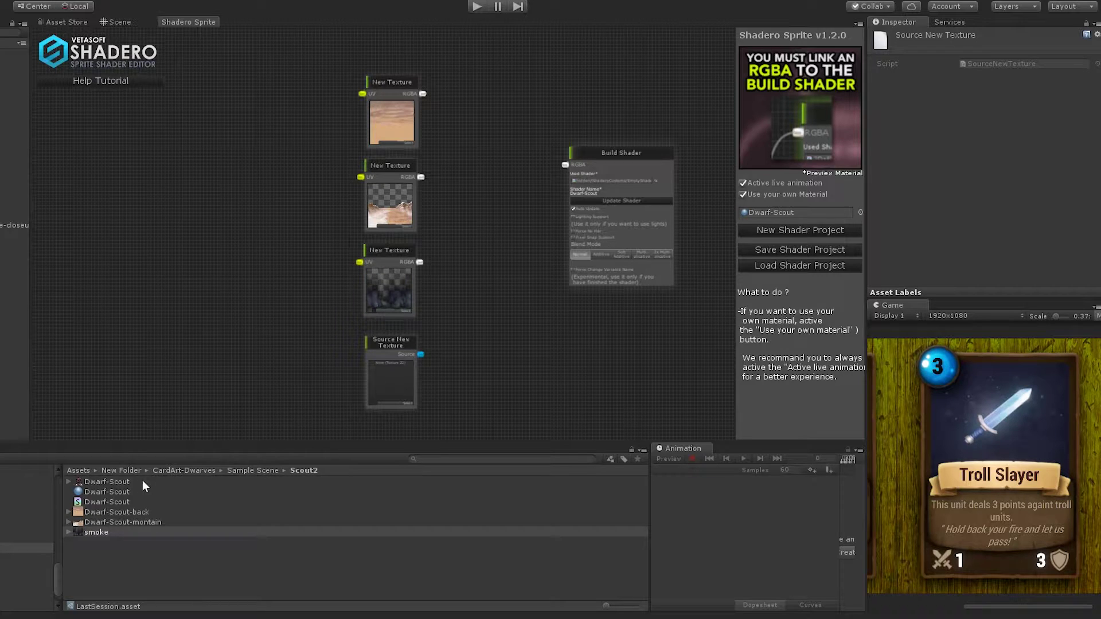
left_click_drag(143, 482, 377, 389)
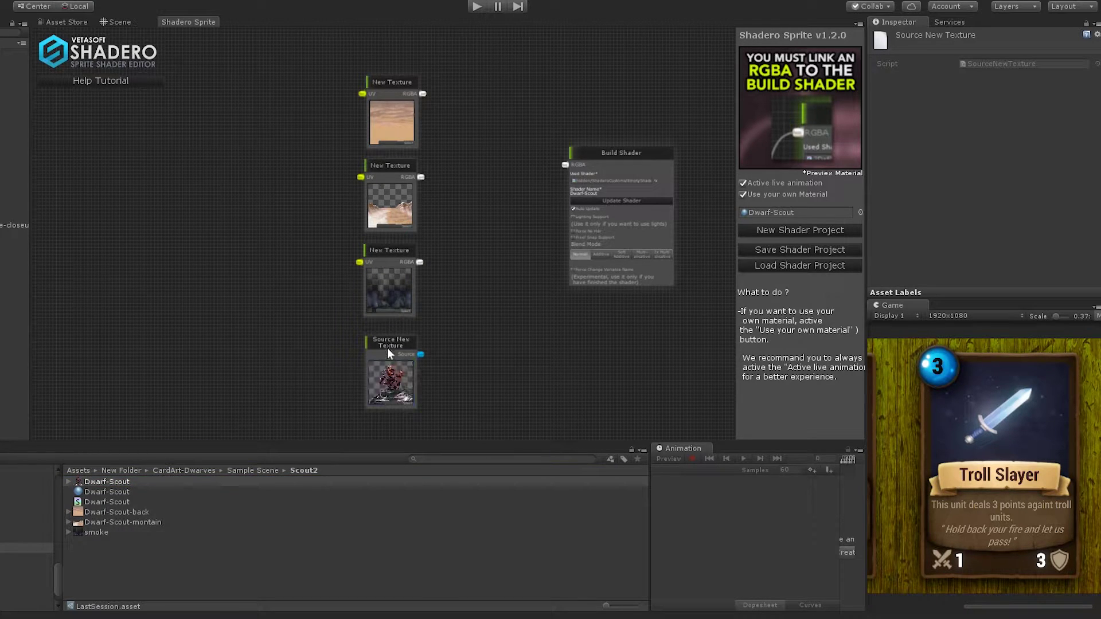
left_click_drag(388, 348, 381, 349)
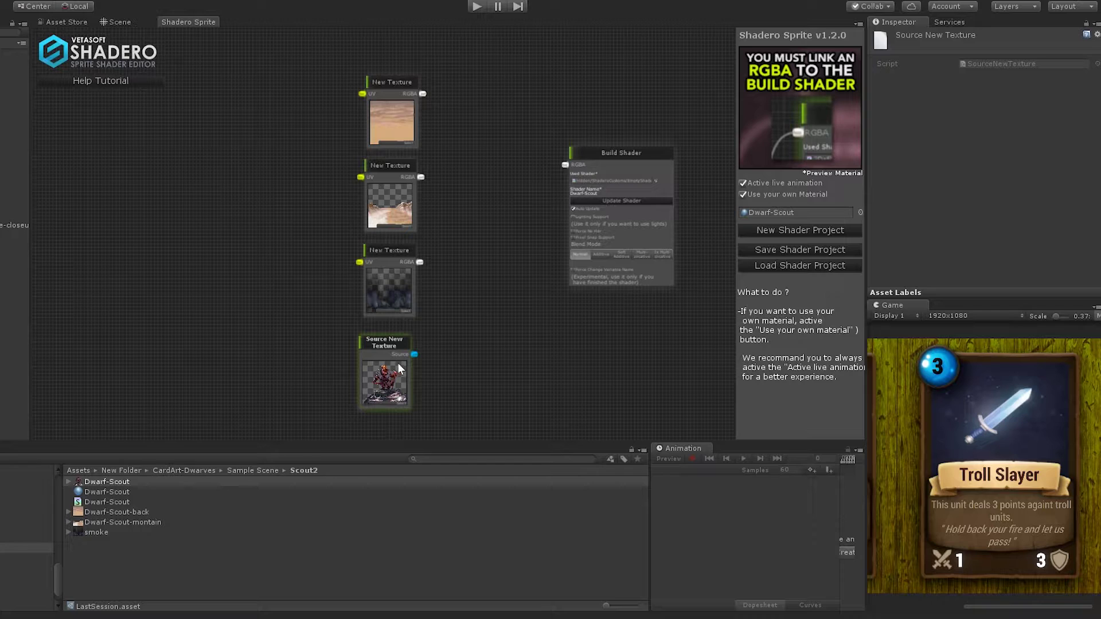
left_click_drag(583, 158, 676, 195)
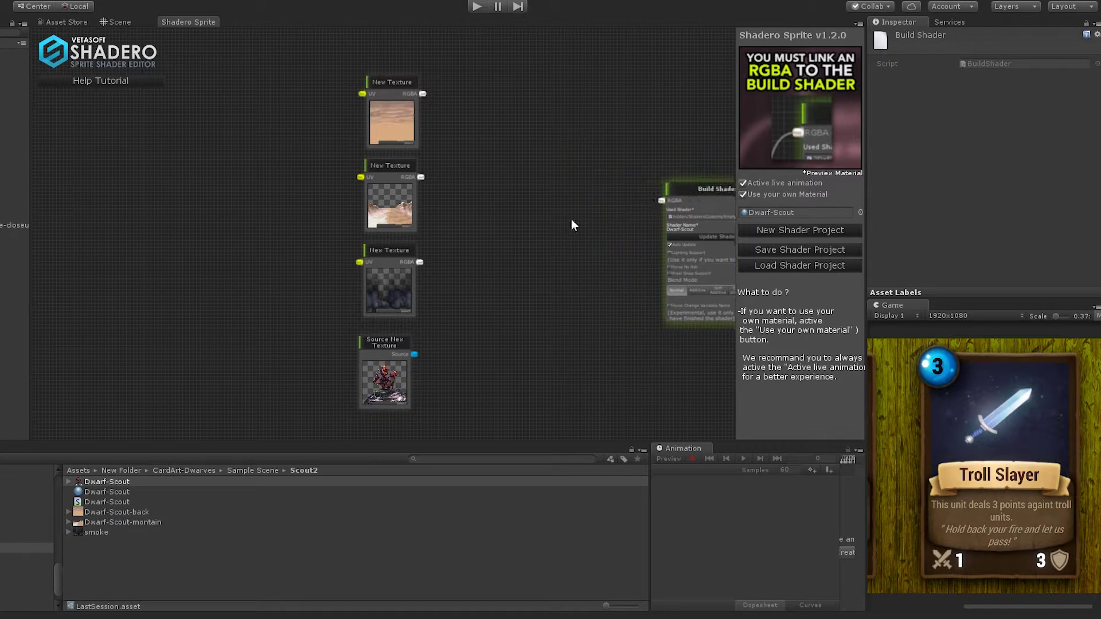
scroll(563, 167, "up", 2)
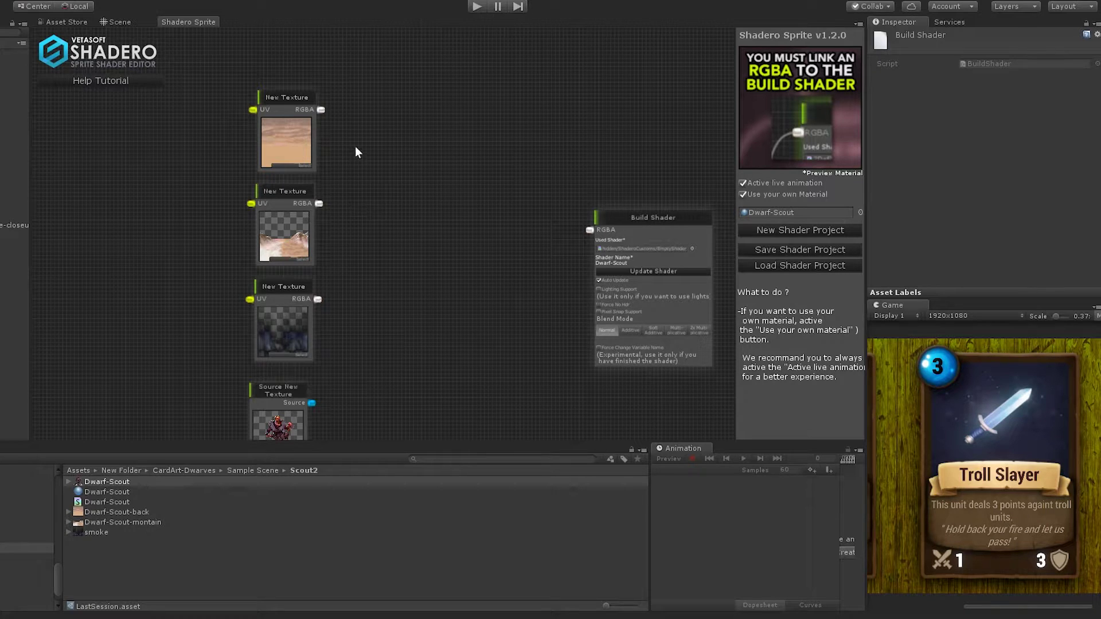
- Add a Blend node mixing the background and mountain textures into Build Shader
right_click(355, 152)
mouse_move(379, 163)
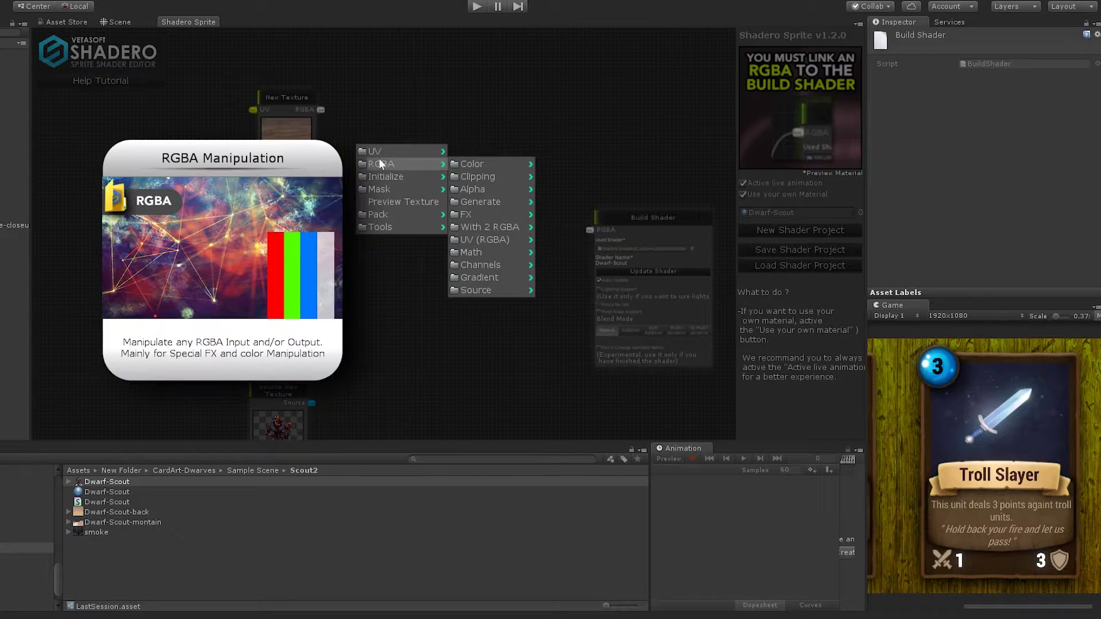
mouse_move(516, 178)
mouse_move(511, 227)
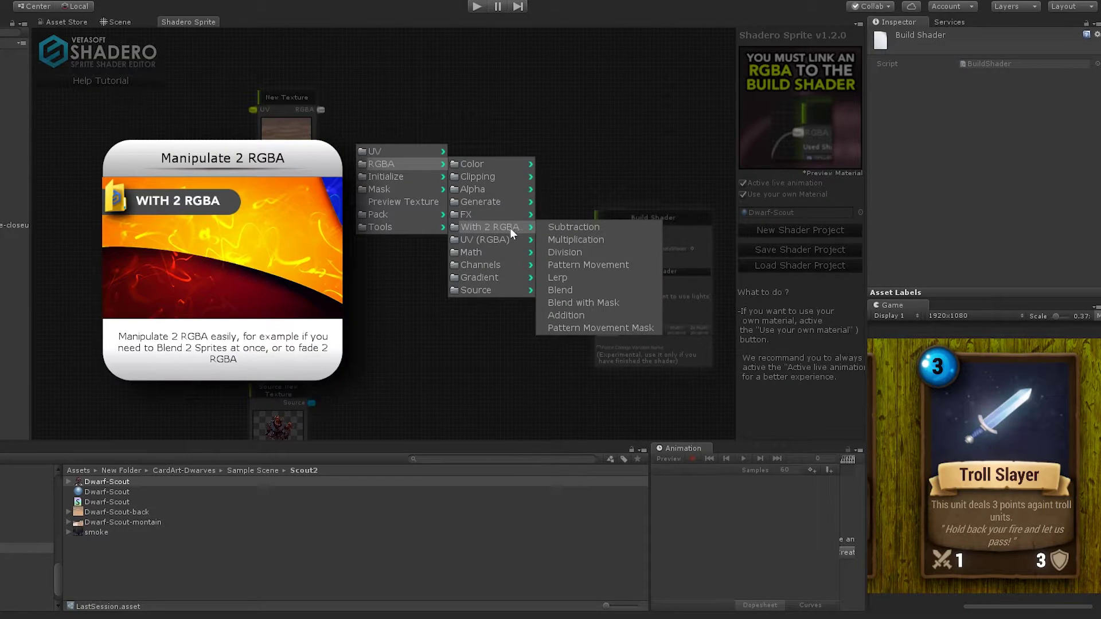
left_click(585, 290)
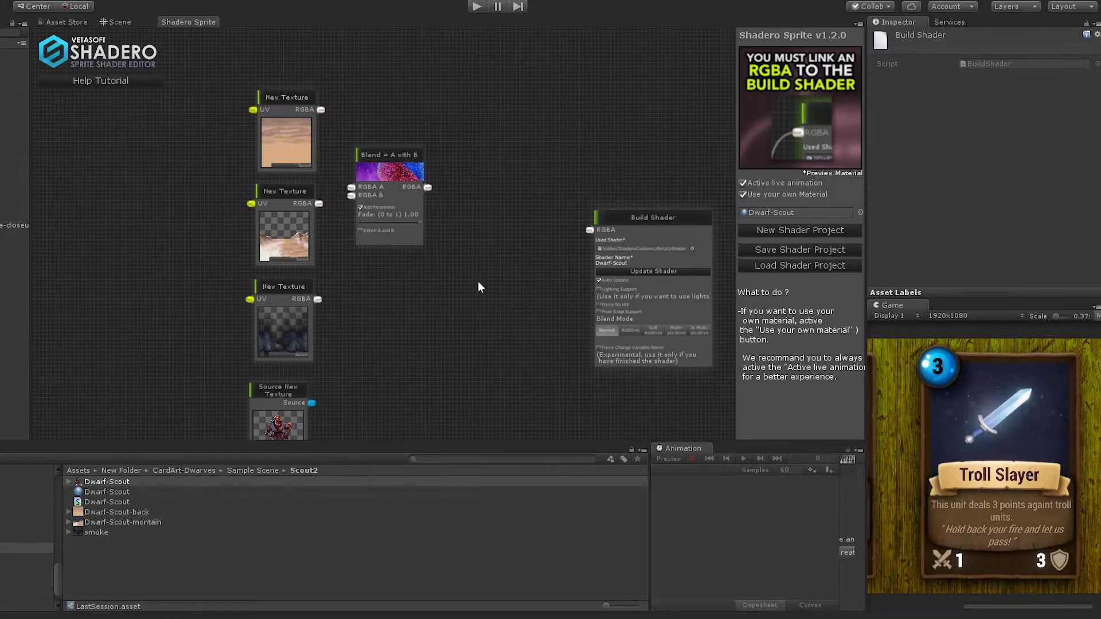
left_click_drag(366, 162, 402, 142)
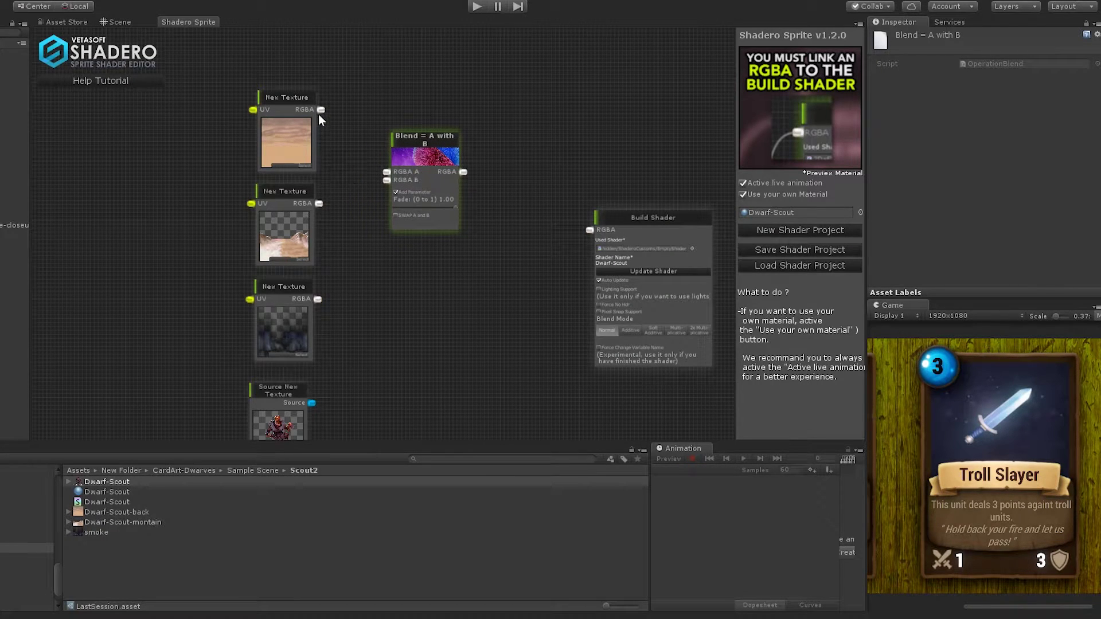
left_click_drag(320, 110, 386, 172)
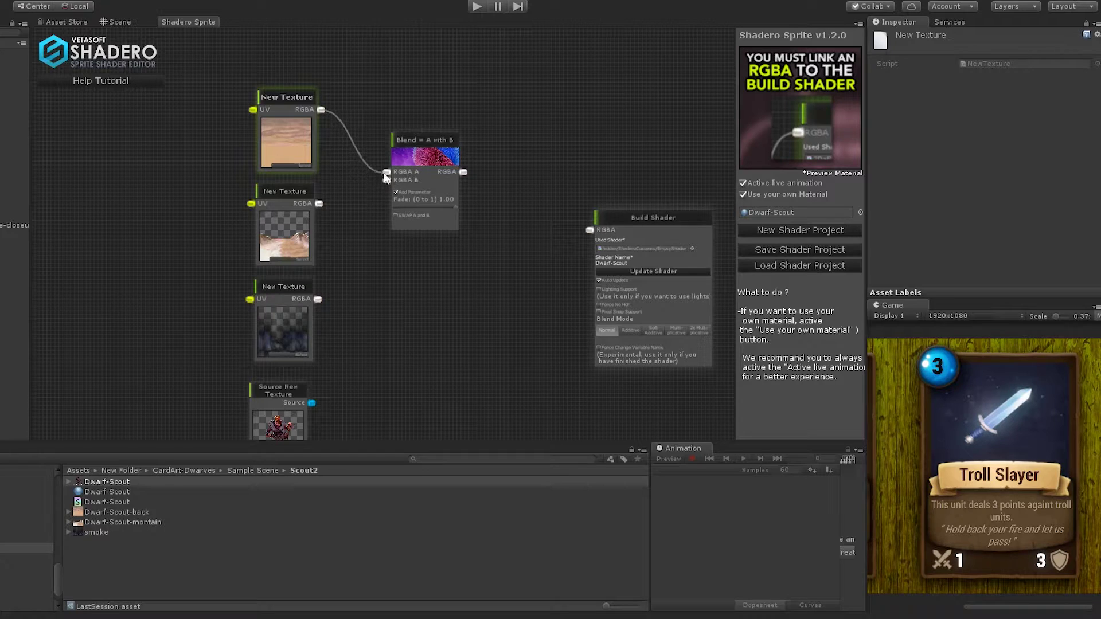
left_click_drag(319, 205, 344, 212)
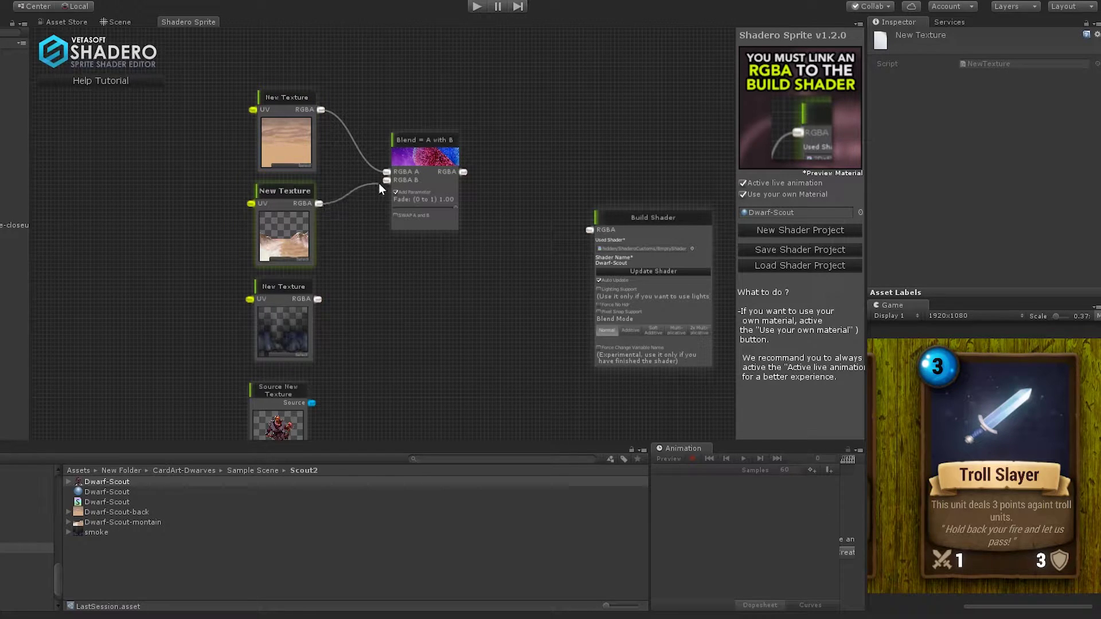
left_click_drag(436, 148, 404, 147)
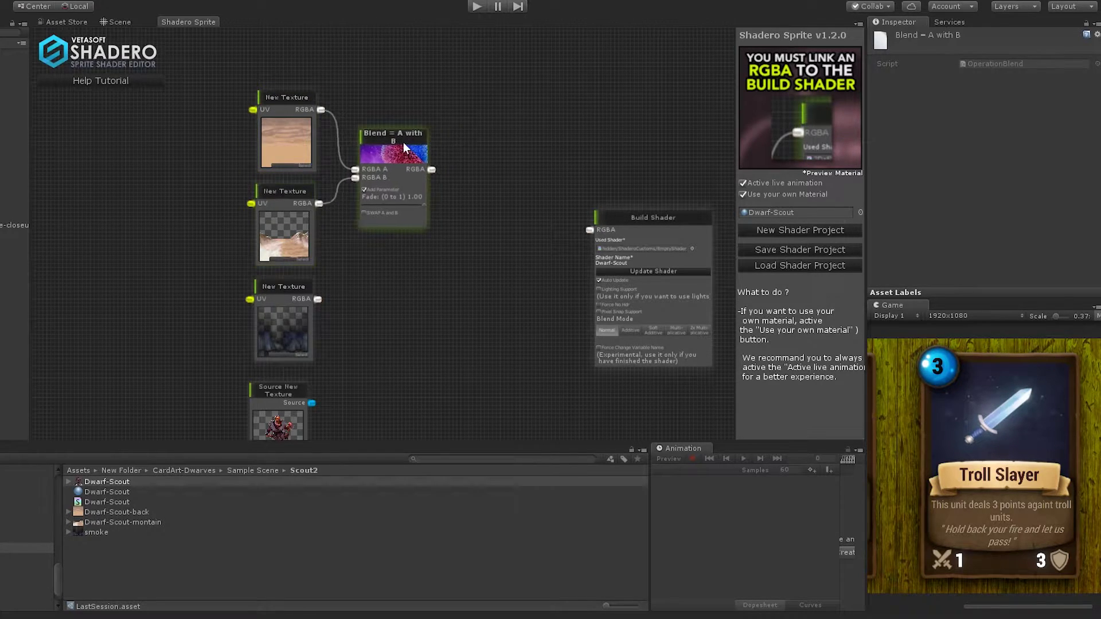
middle_click_drag(538, 201, 516, 150)
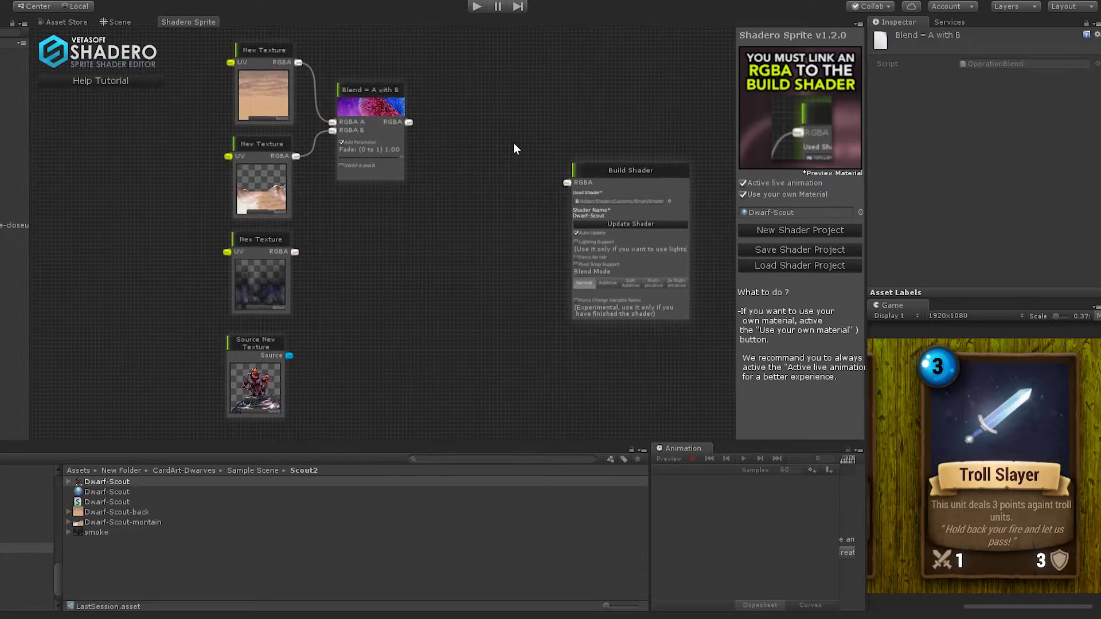
left_click_drag(409, 122, 567, 184)
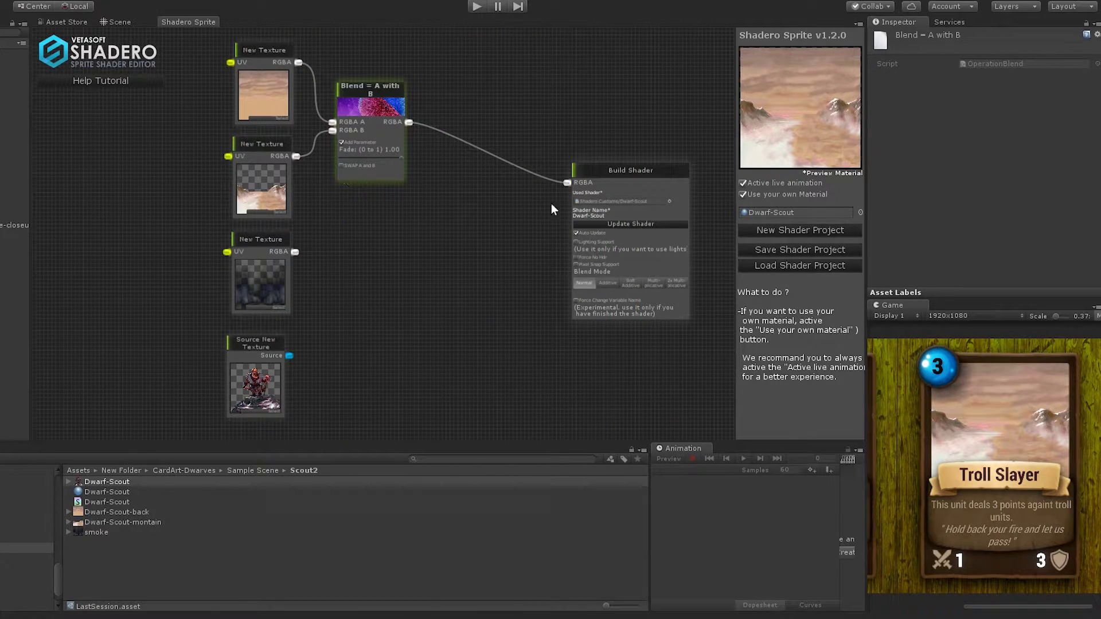
left_click_drag(611, 173, 659, 187)
left_click_drag(366, 91, 373, 88)
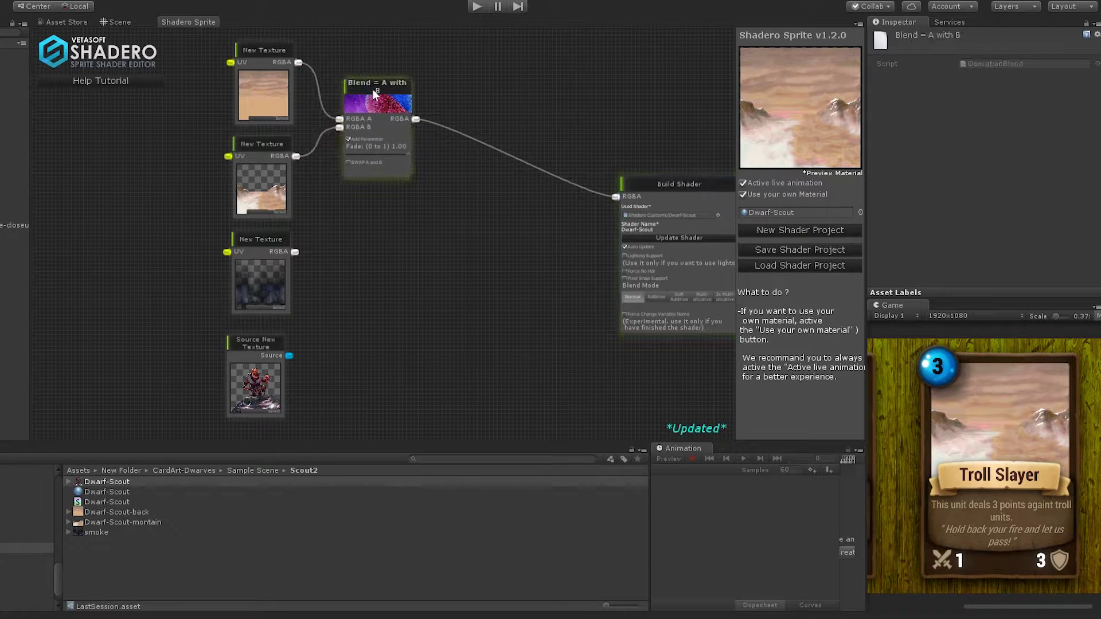
- Duplicate the Blend and feed it the first Blend's result plus the smoke texture
right_click(373, 88)
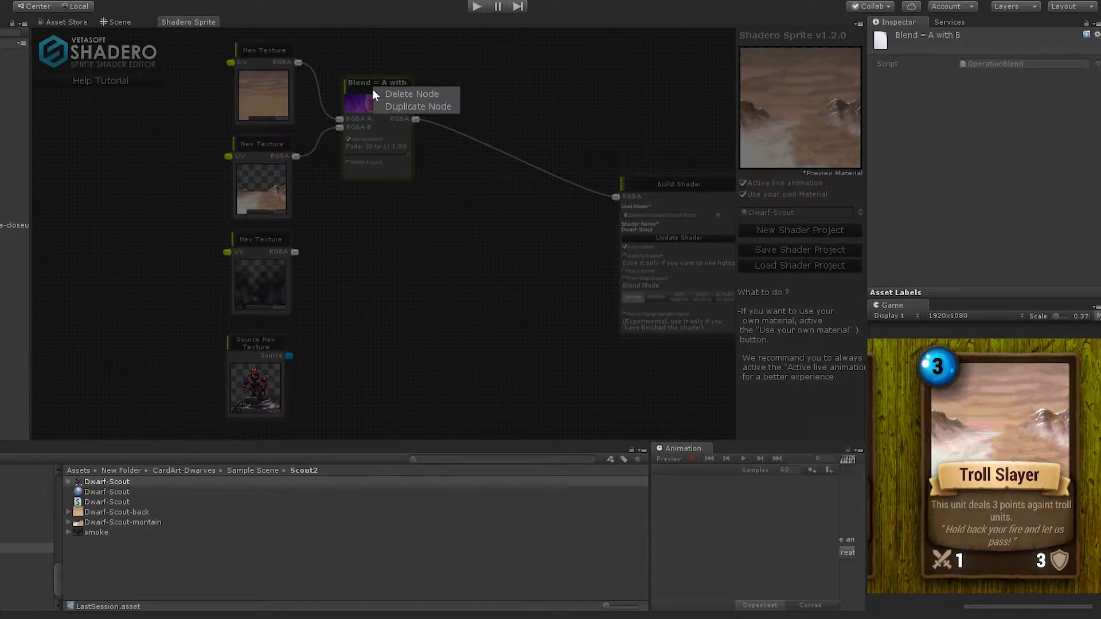
left_click(420, 104)
left_click_drag(384, 94, 472, 156)
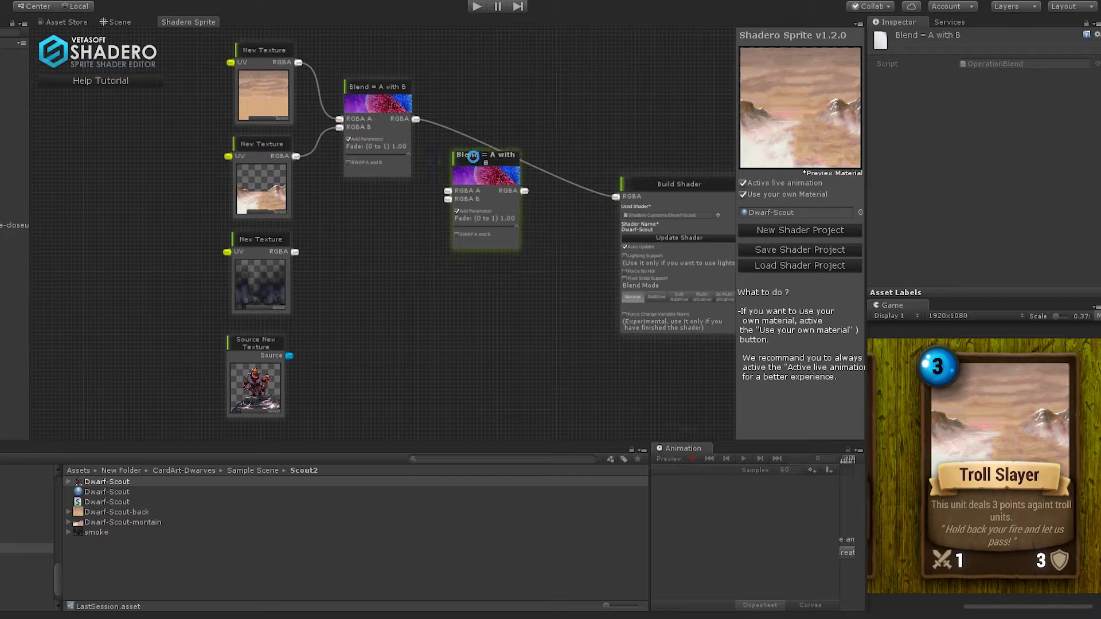
left_click_drag(416, 118, 448, 192)
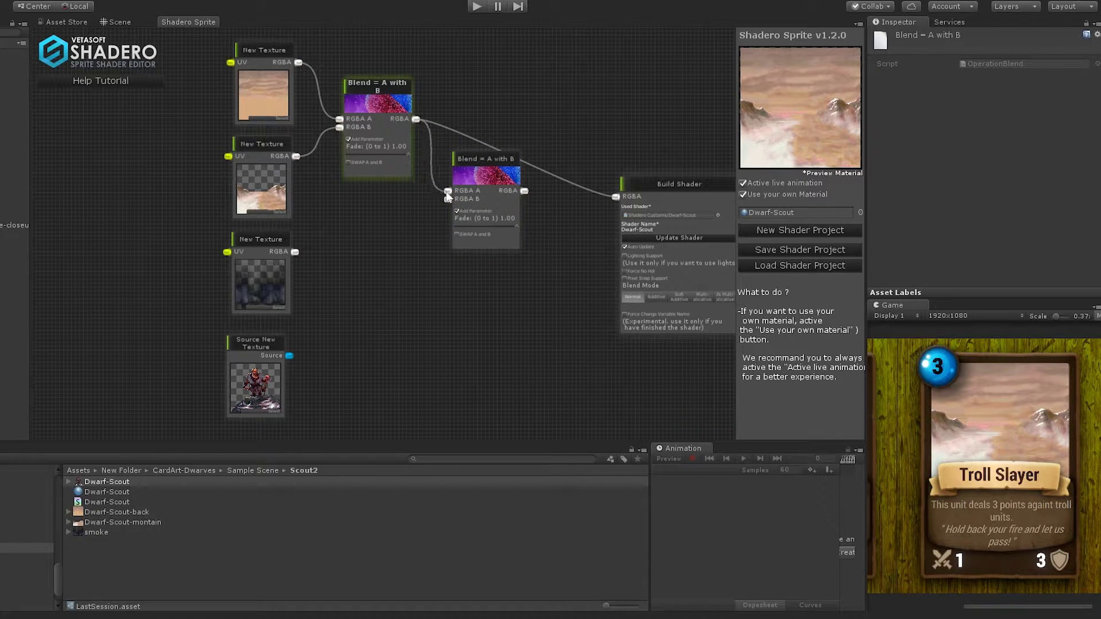
left_click_drag(295, 252, 448, 199)
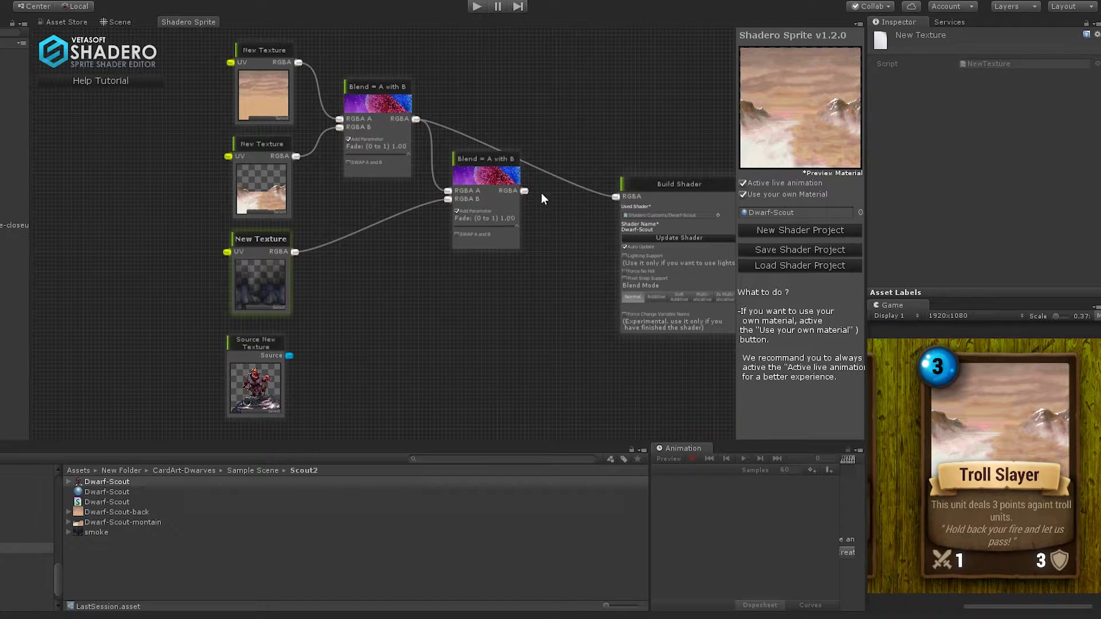
- Unlink Build Shader's input and chain a third Blend after the second one
left_click_drag(497, 162, 488, 167)
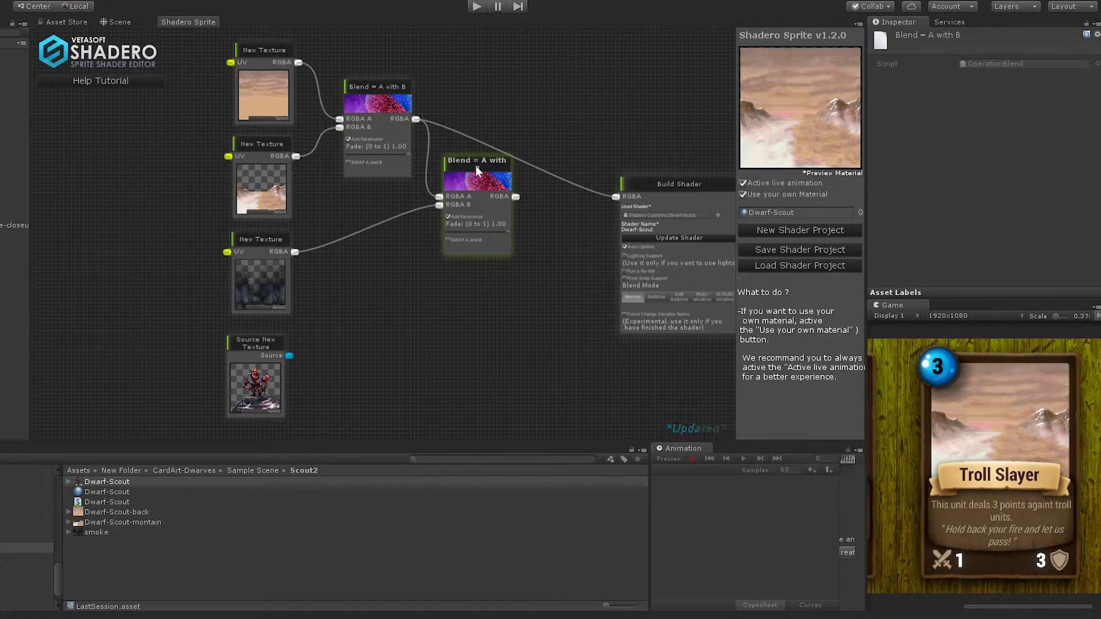
right_click(477, 167)
left_click_drag(615, 196, 473, 165)
right_click(473, 166)
left_click(486, 181)
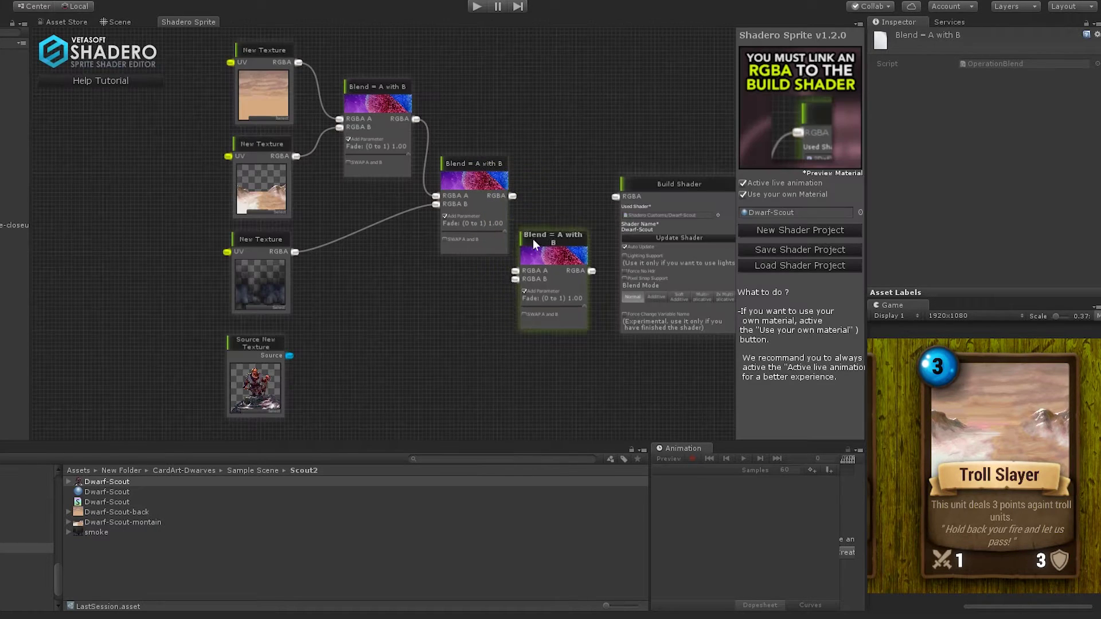
left_click_drag(512, 196, 516, 257)
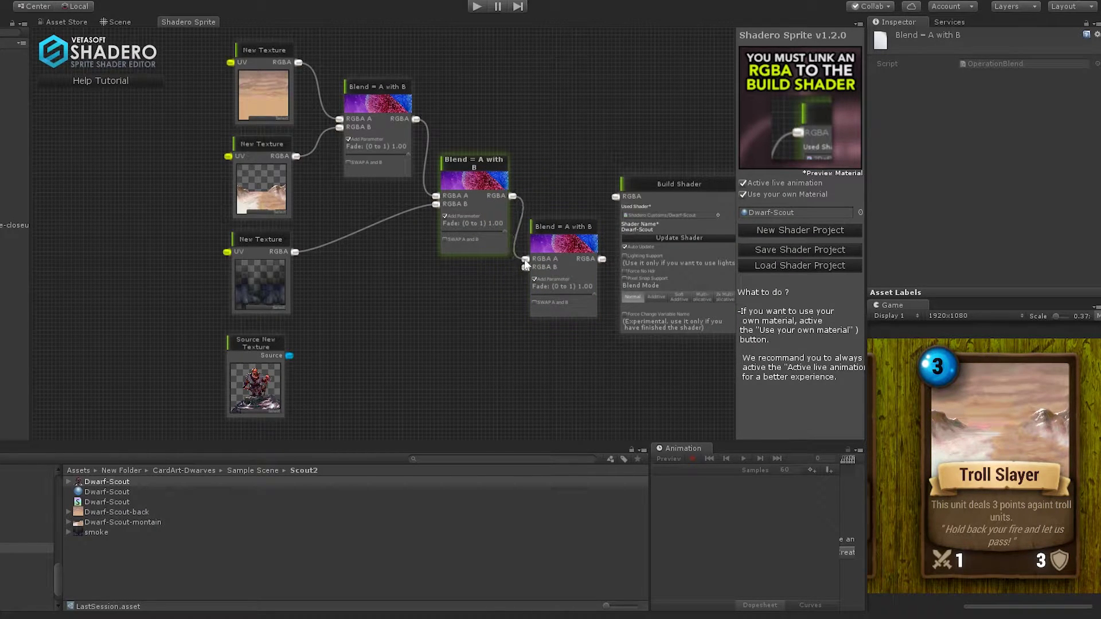
- Add a Source to RGBA node from the dwarf sprite and route the third Blend into Build Shader
right_click(349, 333)
mouse_move(384, 347)
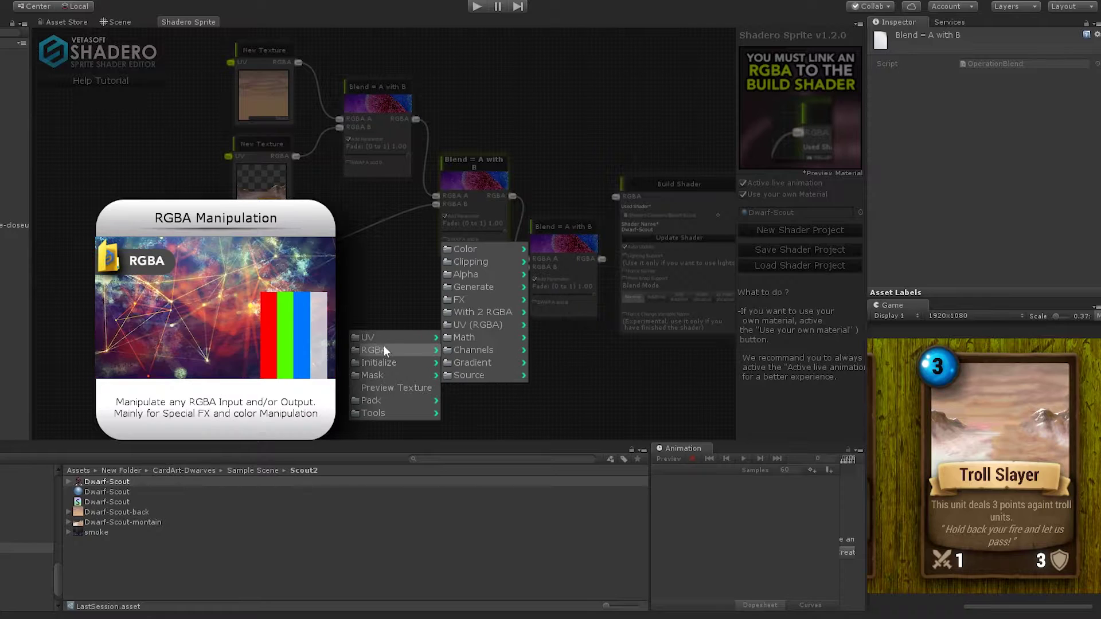
mouse_move(486, 374)
left_click(566, 374)
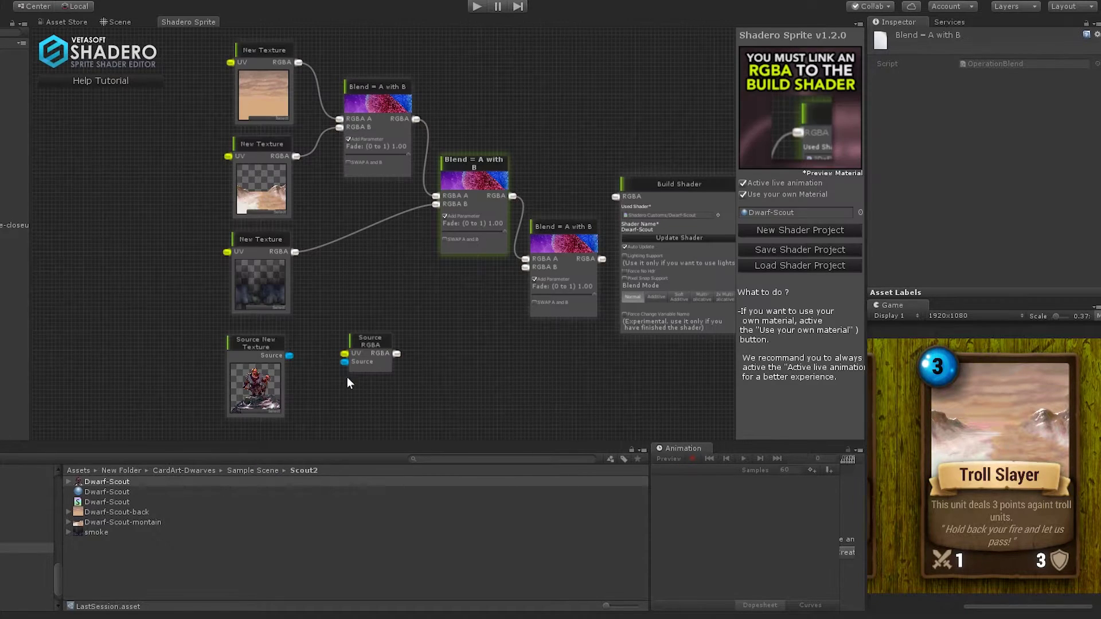
left_click_drag(298, 357, 525, 268)
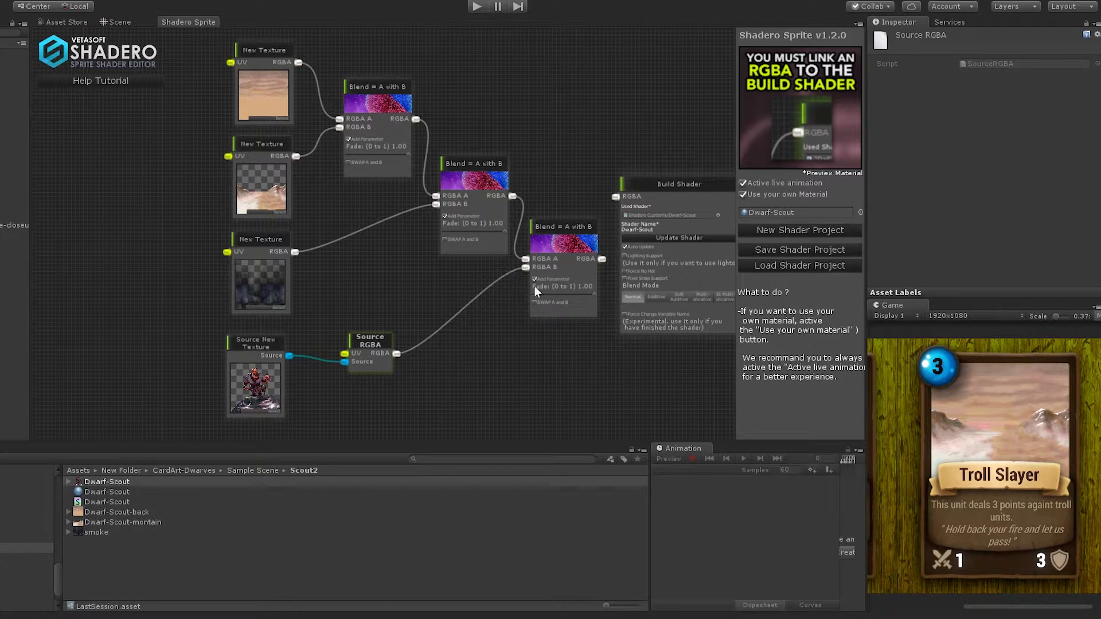
left_click_drag(602, 259, 667, 215)
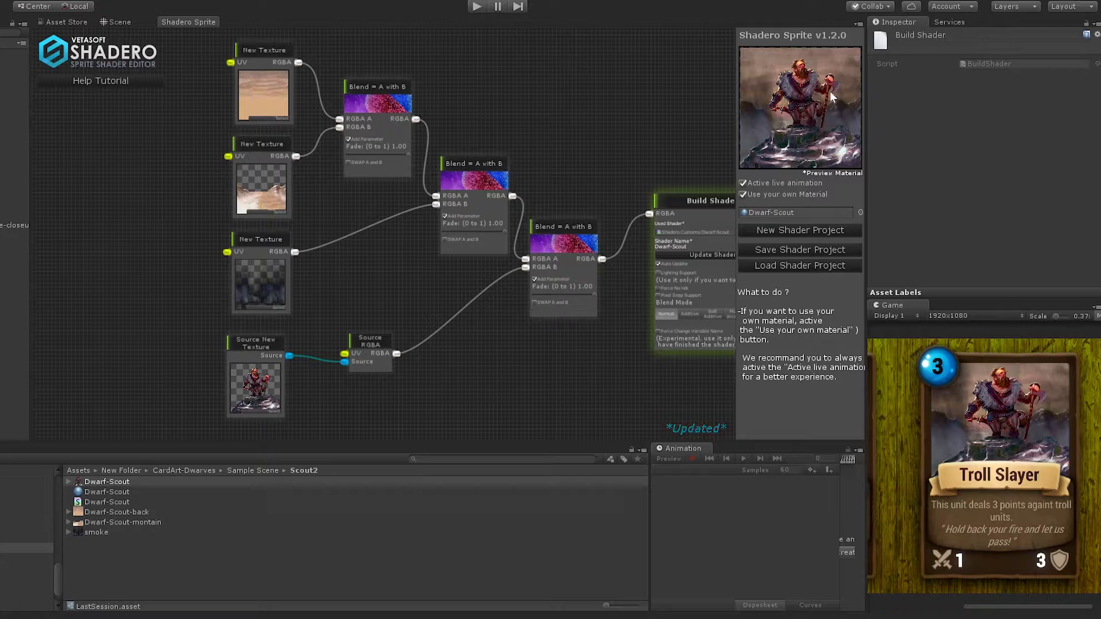
mouse_move(831, 91)
middle_click_drag(70, 187, 309, 260)
- Add an Animated Movement UV node and raise its speed to about 0.32
right_click(285, 128)
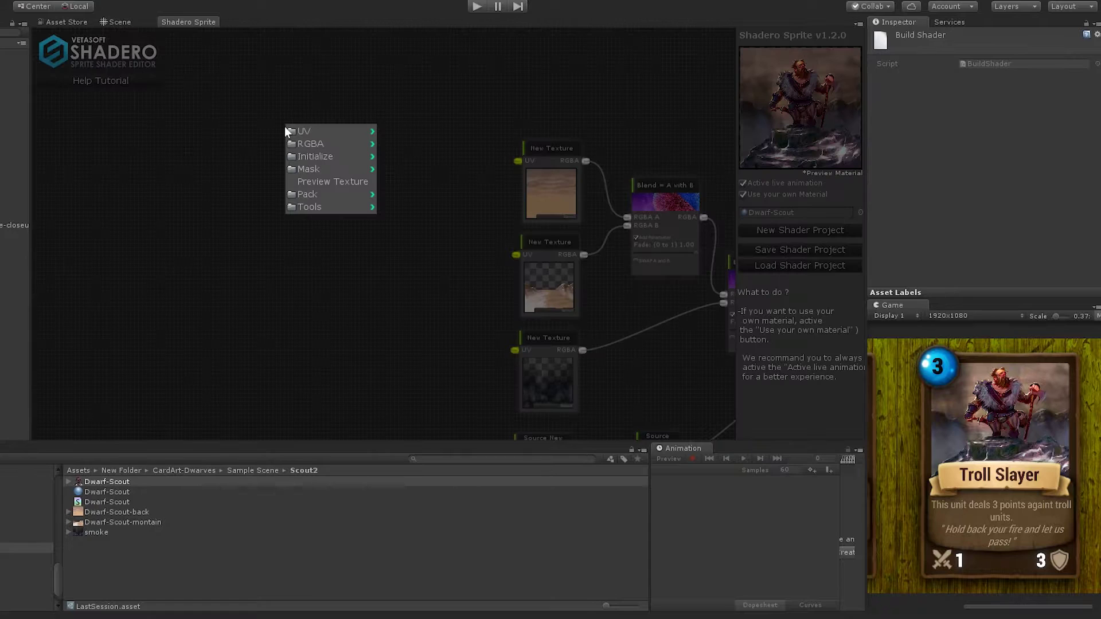
mouse_move(310, 131)
mouse_move(408, 156)
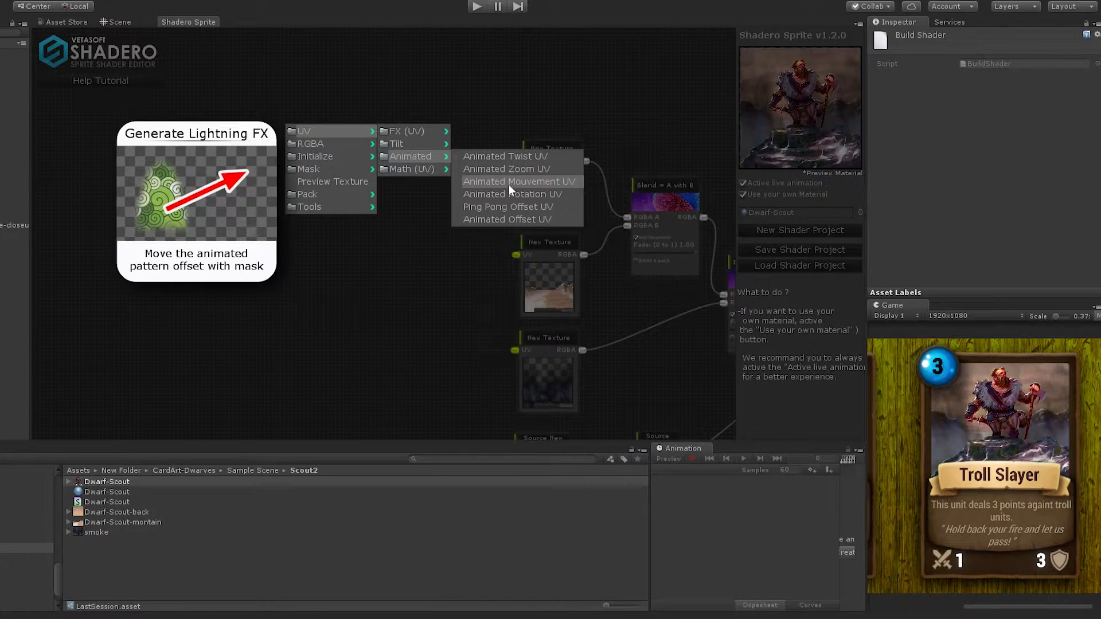
left_click(508, 184)
left_click_drag(353, 156, 518, 162)
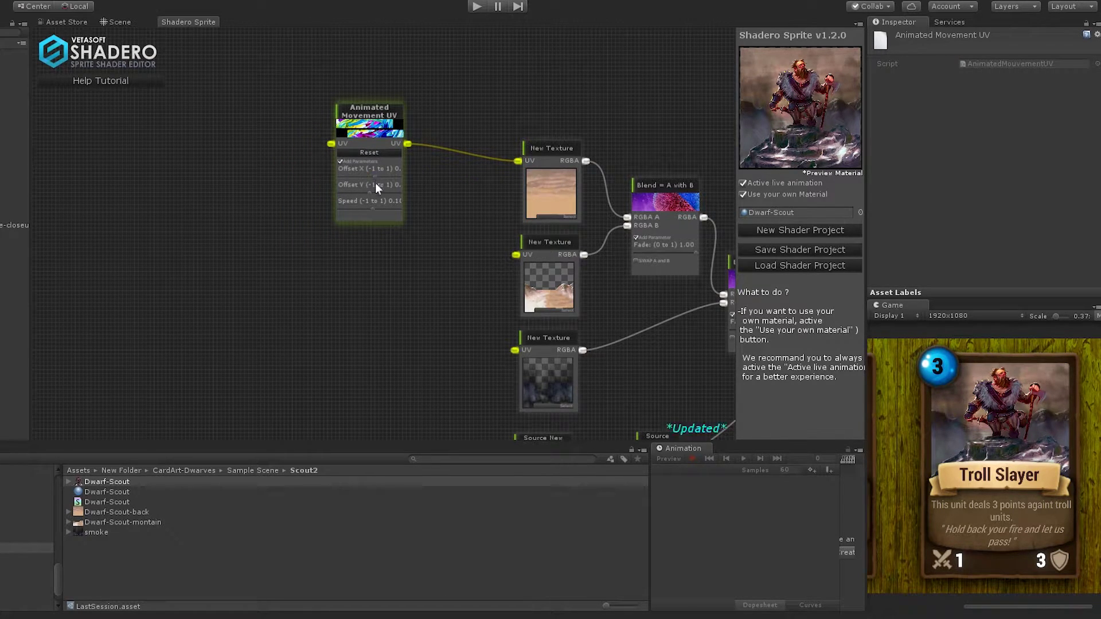
left_click_drag(375, 209, 386, 208)
mouse_move(791, 93)
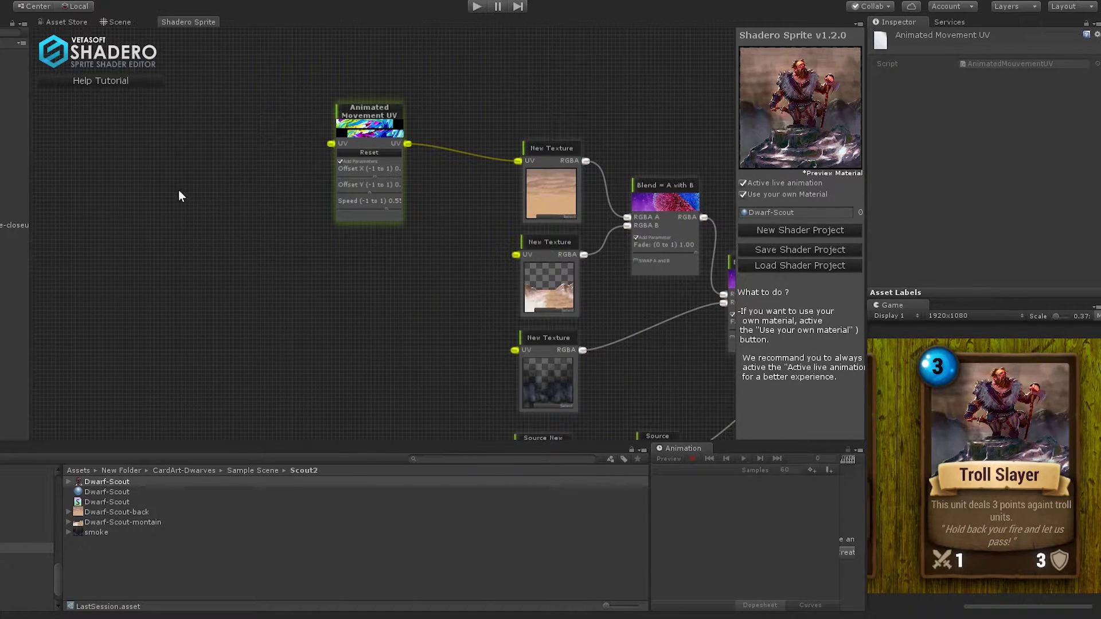
middle_click_drag(180, 192, 338, 230)
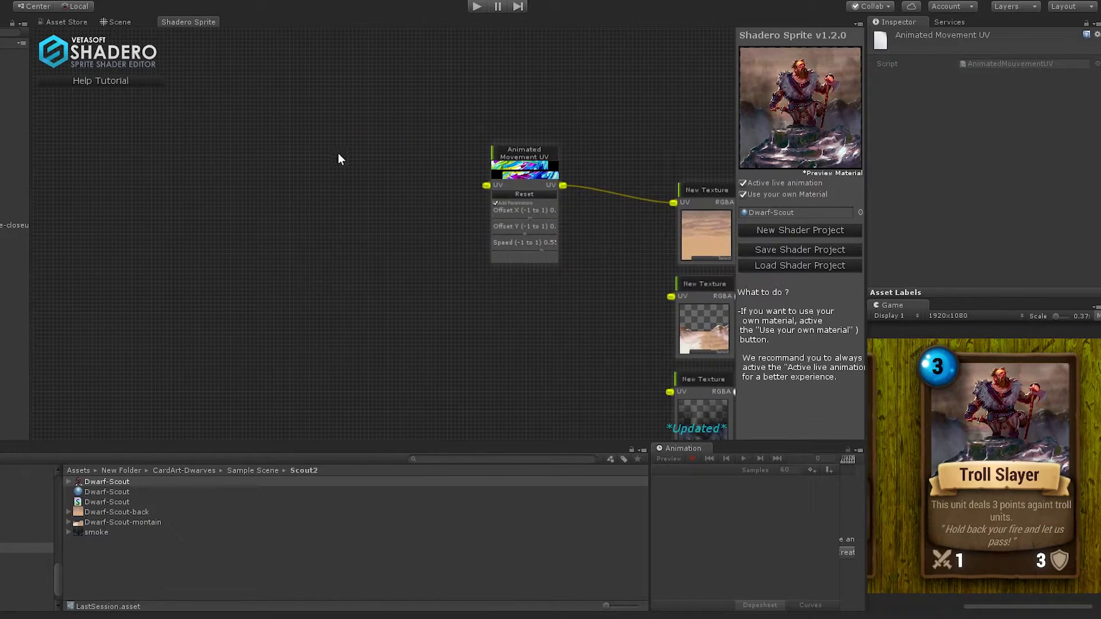
- Add a Pinch UV node with intensity 0.10 feeding the Animated Movement UV
right_click(300, 148)
mouse_move(335, 151)
mouse_move(416, 153)
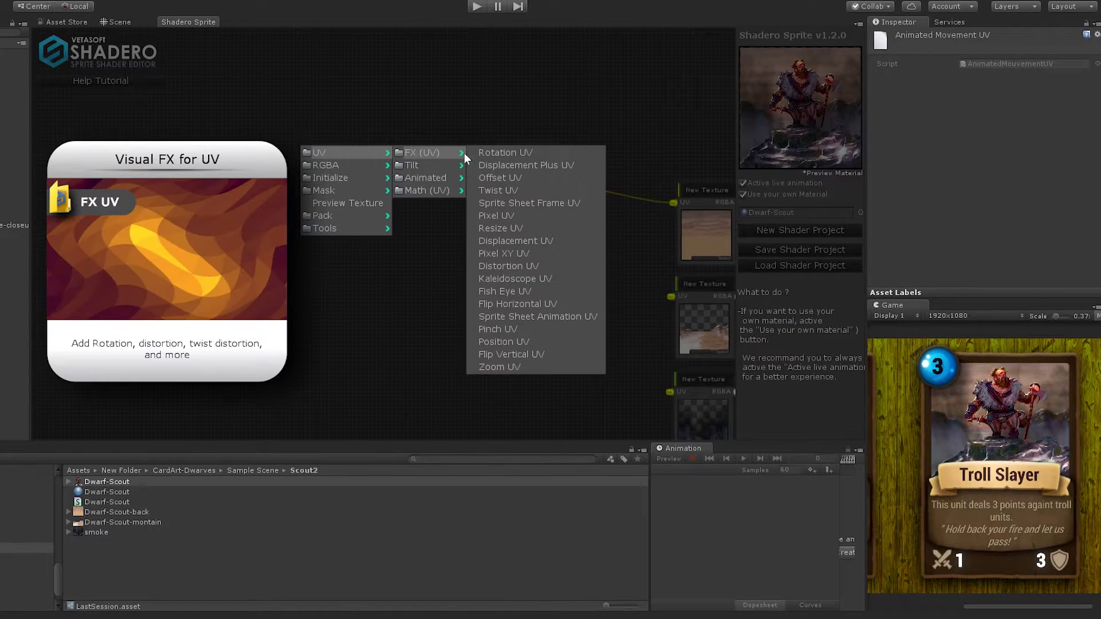
left_click(509, 329)
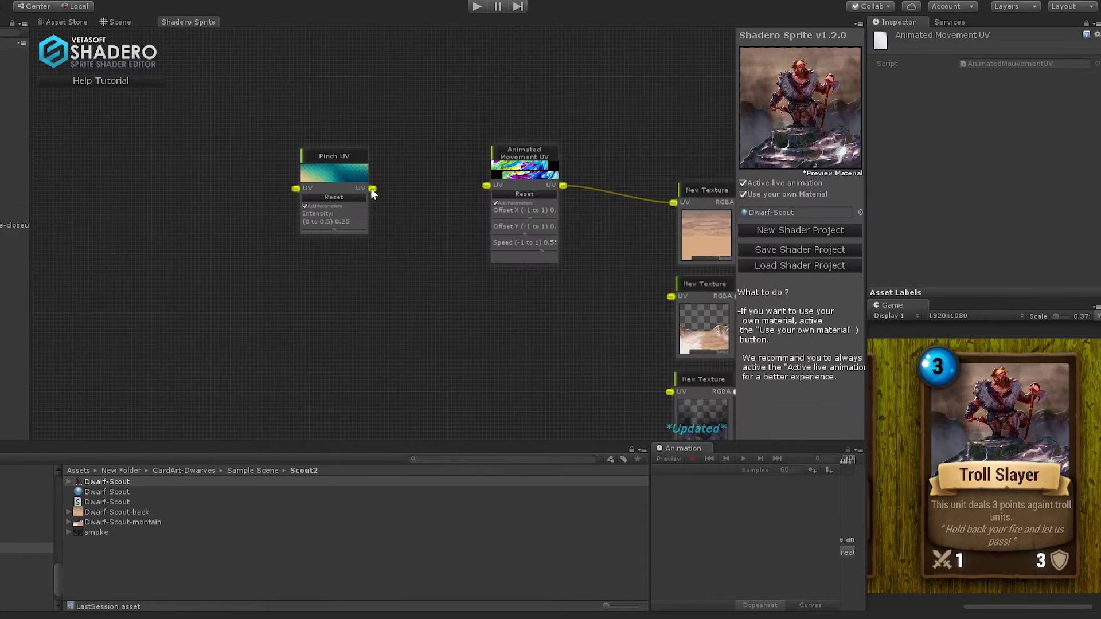
left_click_drag(373, 188, 486, 187)
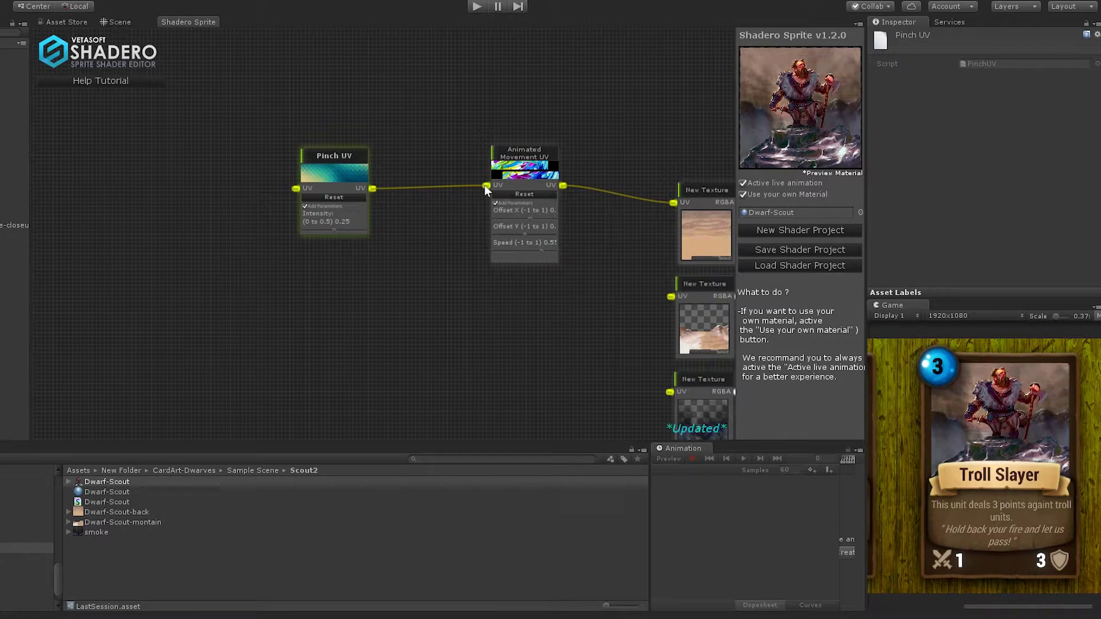
left_click_drag(335, 230, 317, 232)
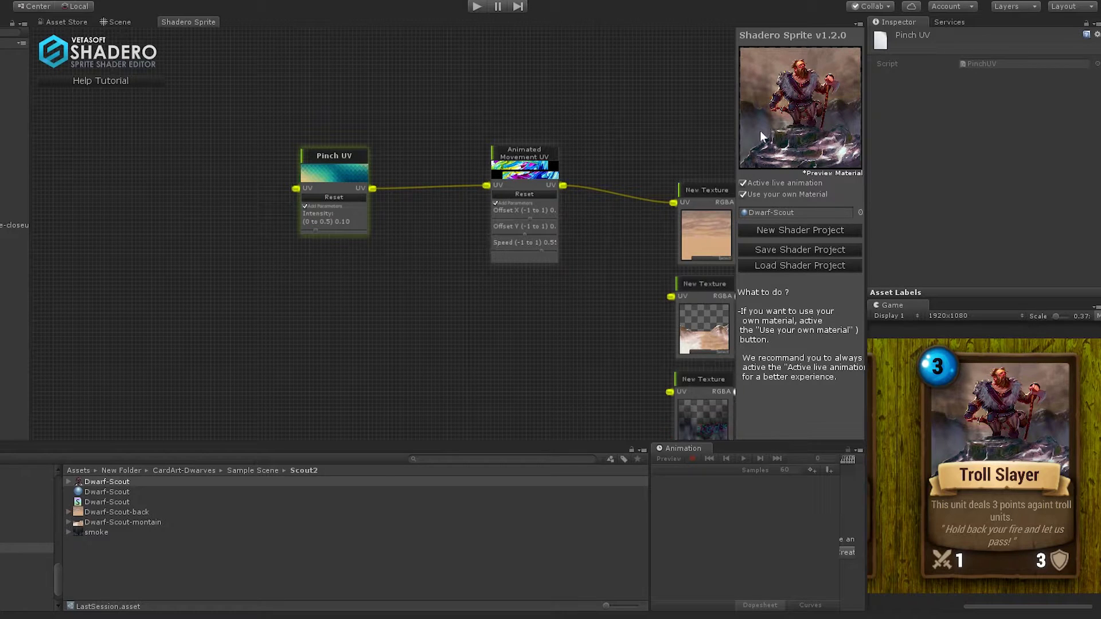
mouse_move(763, 137)
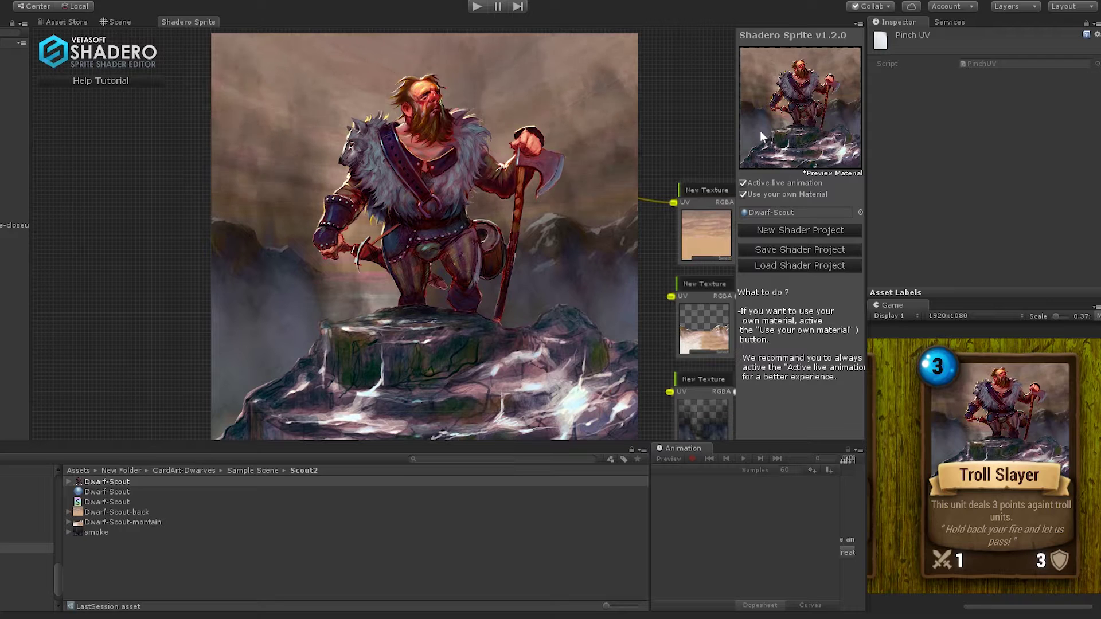
left_click(536, 255)
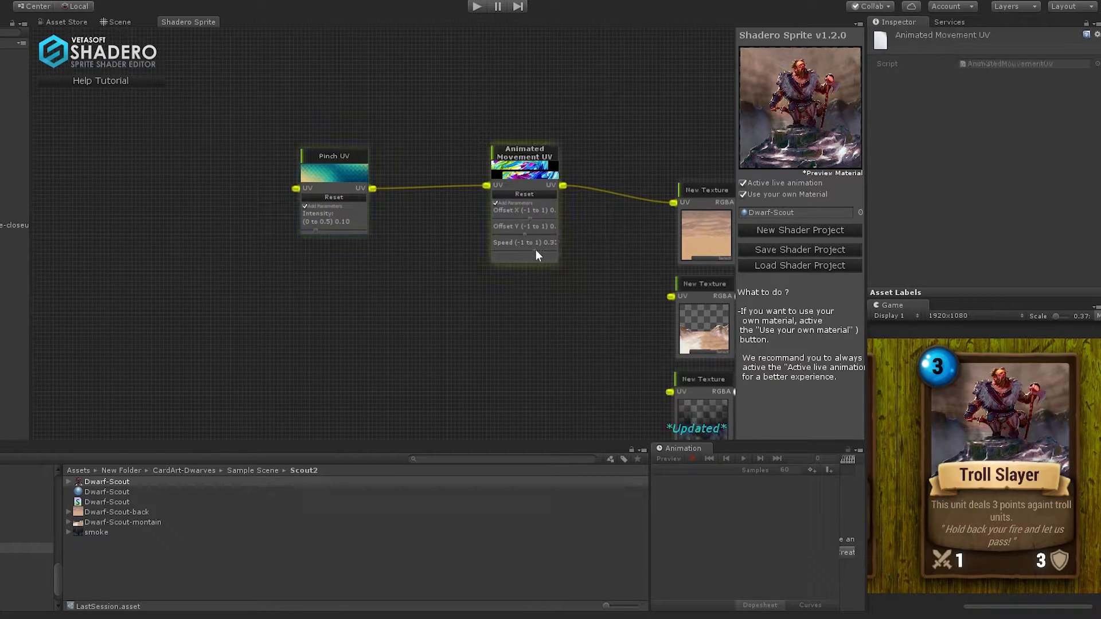
left_click_drag(495, 318, 391, 208)
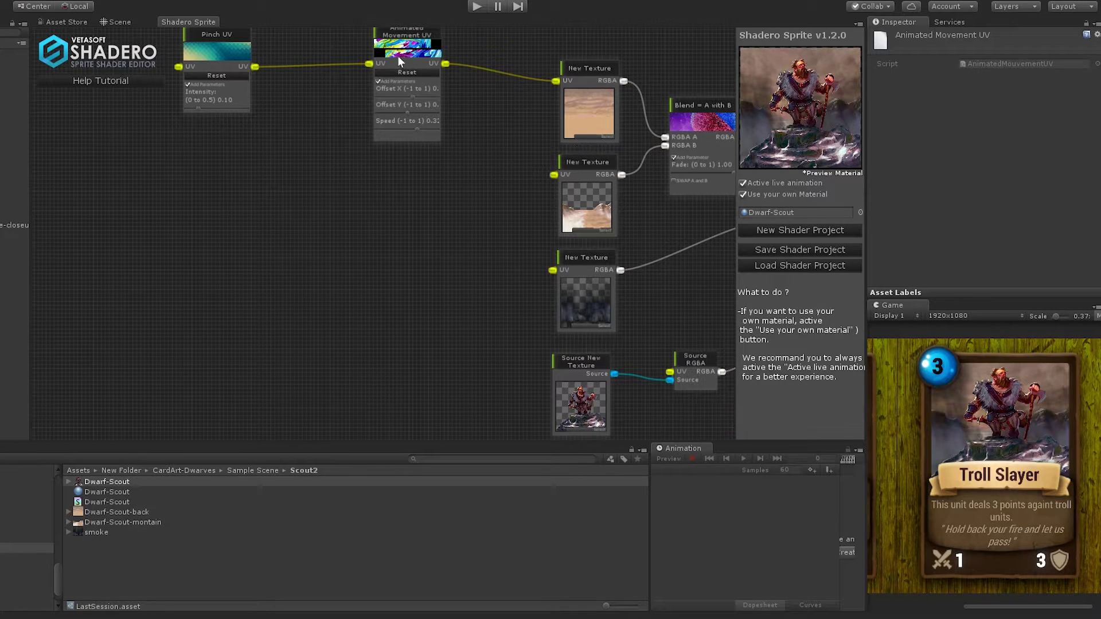
- Duplicate the Animated Movement UV node for the lower texture at a slower speed
left_click_drag(391, 41, 553, 271)
right_click(418, 36)
left_click(439, 52)
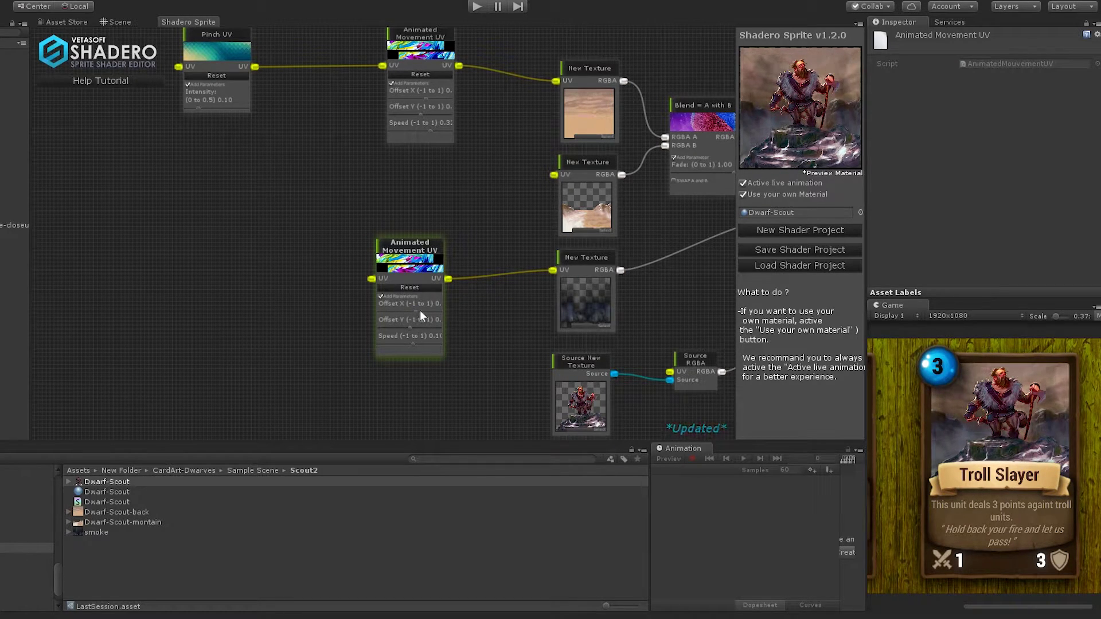
left_click_drag(416, 342, 421, 342)
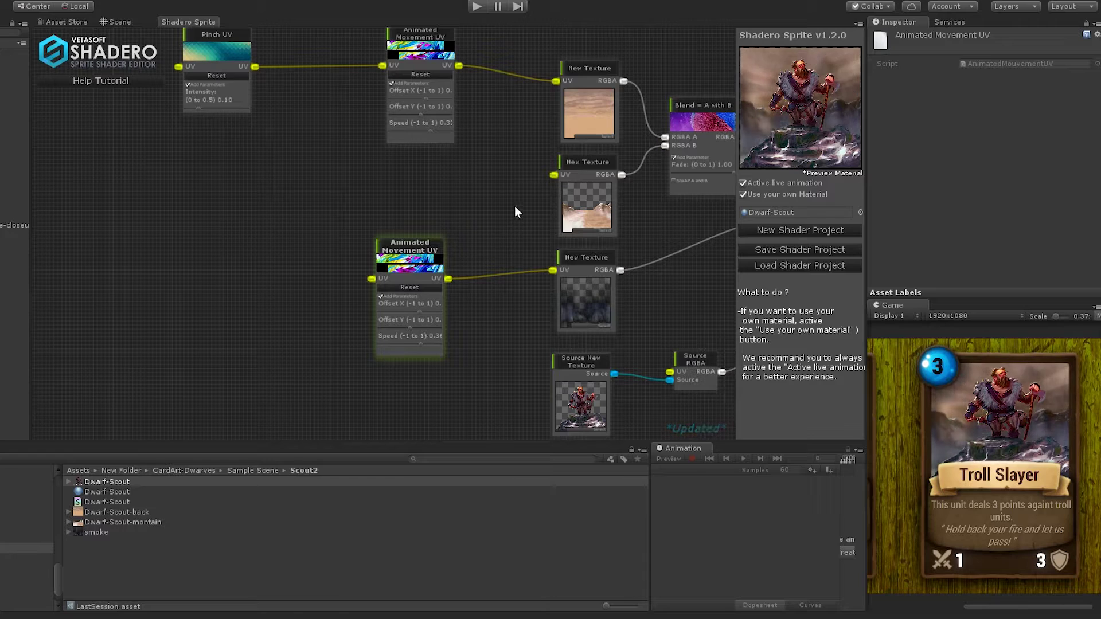
middle_click_drag(641, 193, 442, 209)
mouse_move(757, 116)
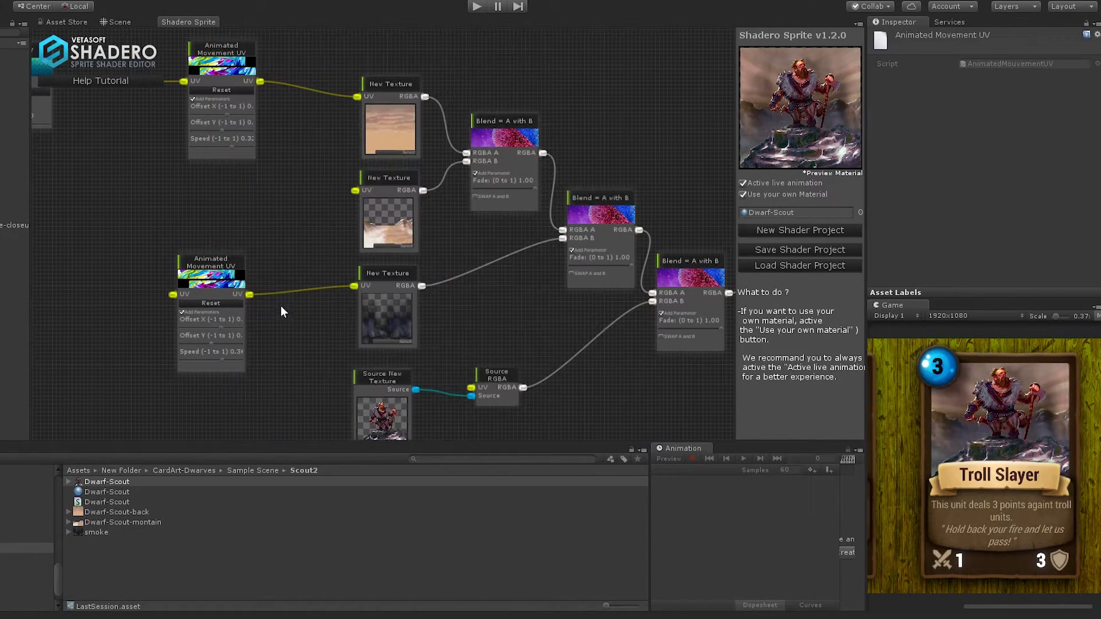
left_click(216, 359)
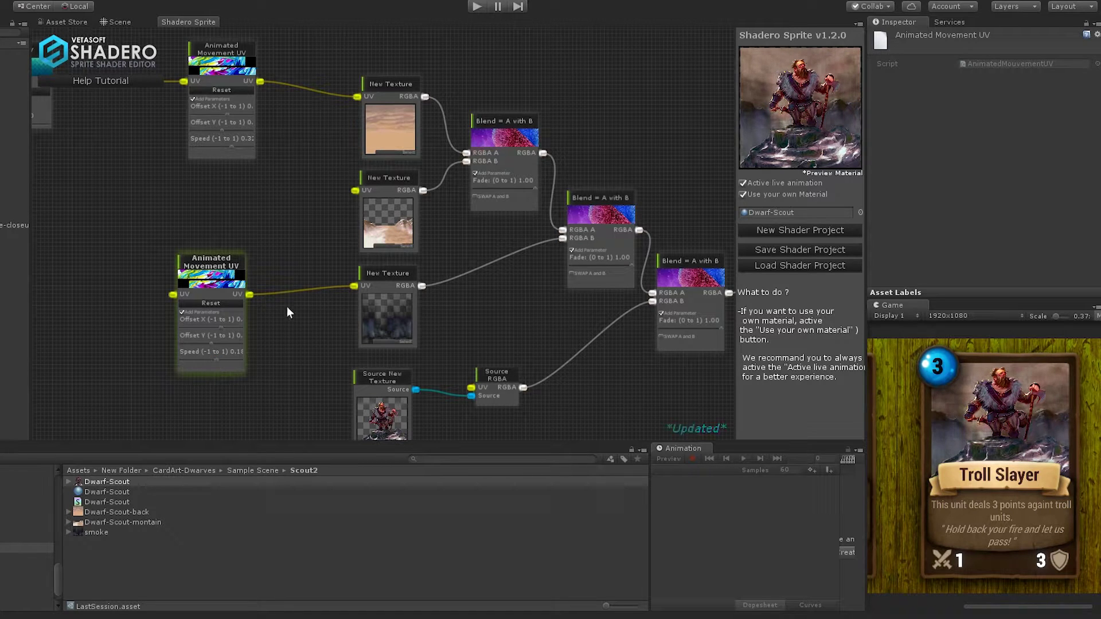
mouse_move(773, 107)
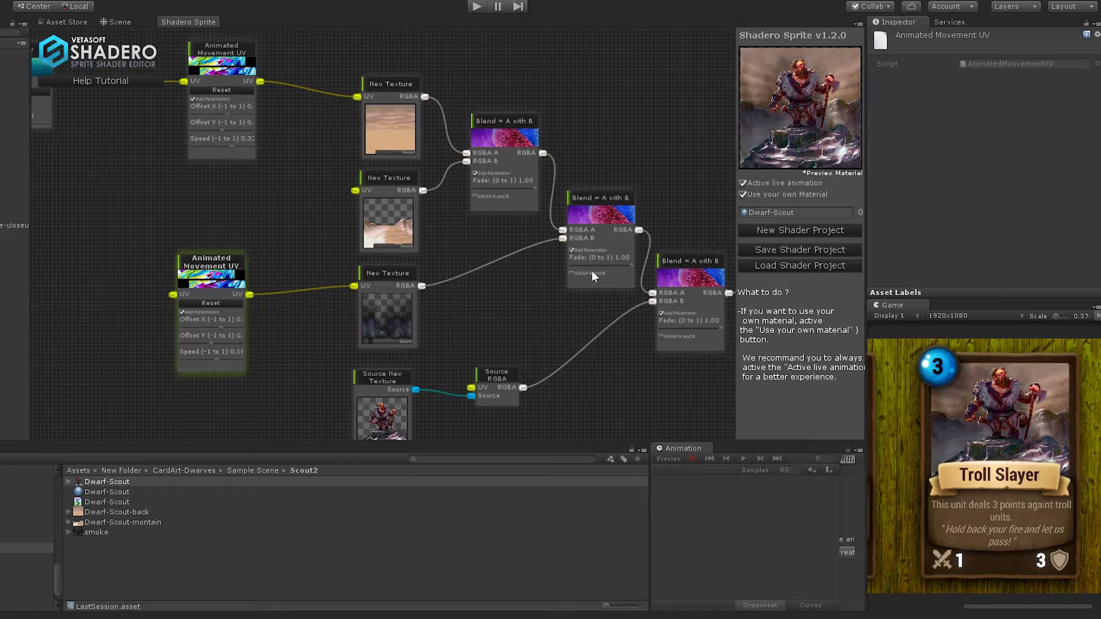
- Set the middle Blend's fade to 0.64
left_click(596, 265)
mouse_move(596, 265)
left_mouse_down()
mouse_move(578, 266)
mouse_move(640, 261)
mouse_move(563, 266)
mouse_move(633, 264)
mouse_move(610, 266)
left_mouse_up()
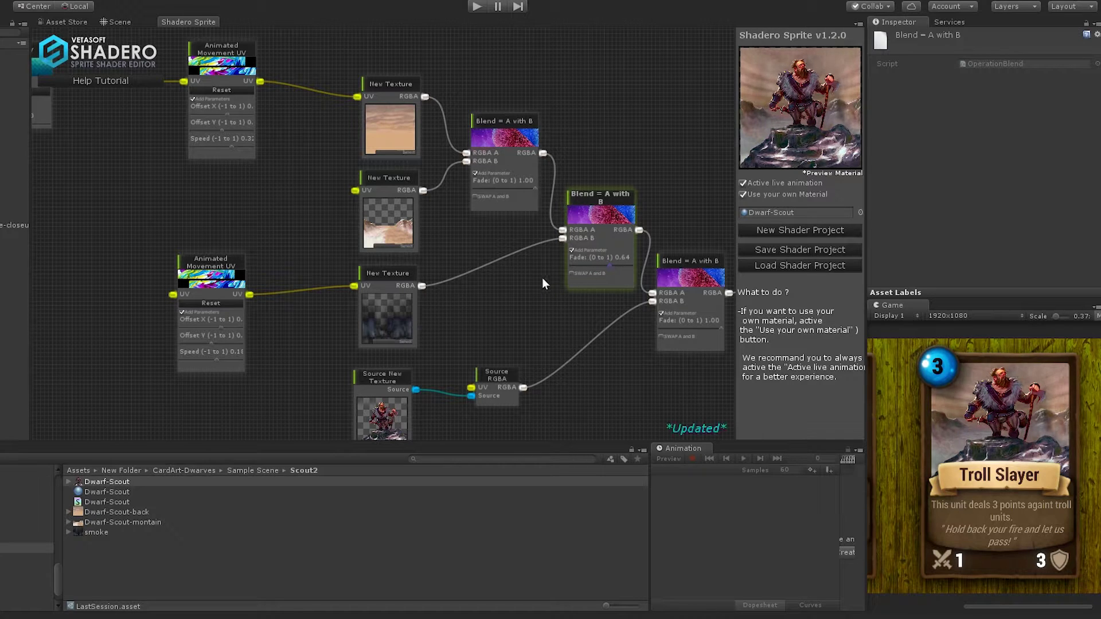
left_click_drag(211, 262, 251, 270)
middle_click_drag(126, 317, 185, 202)
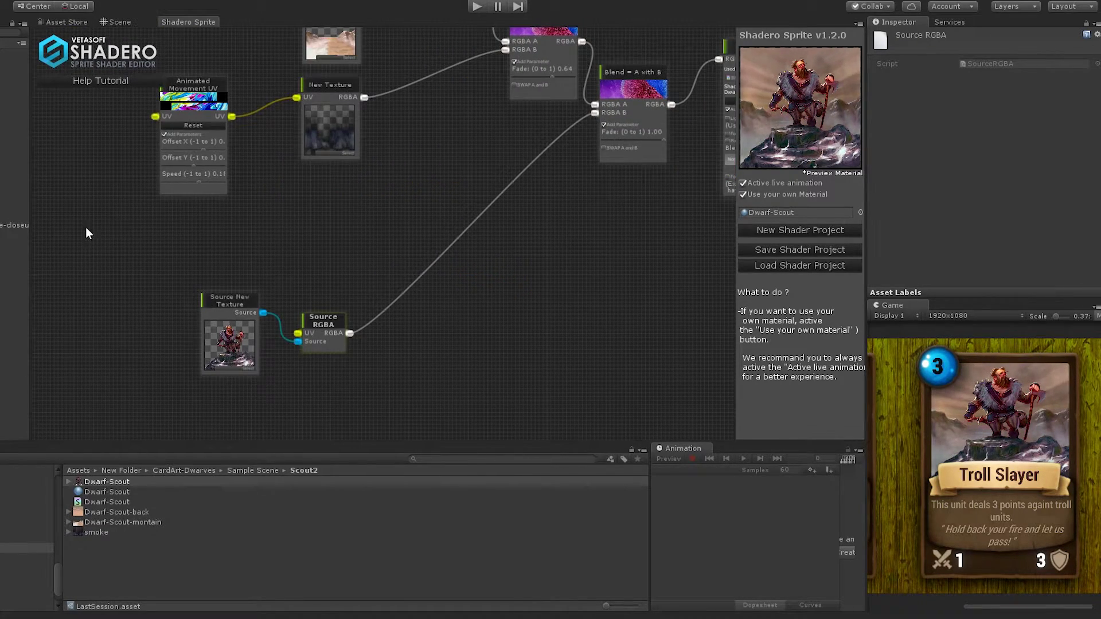
- Add a Blur FX node and arrange it beside the Source RGBA node
right_click(86, 228)
mouse_move(107, 247)
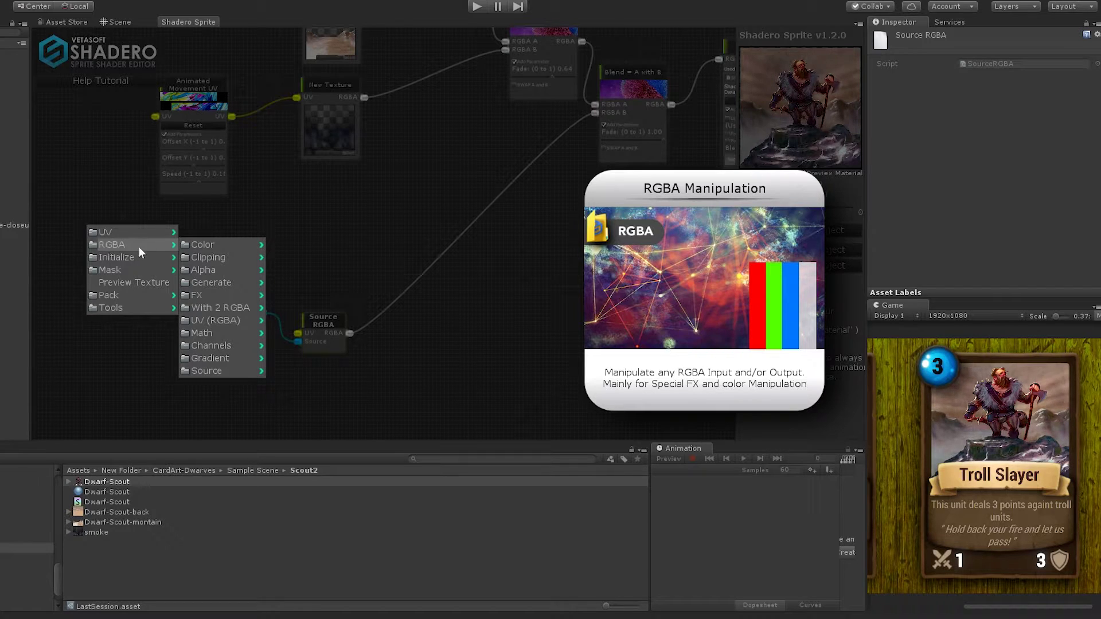
mouse_move(219, 295)
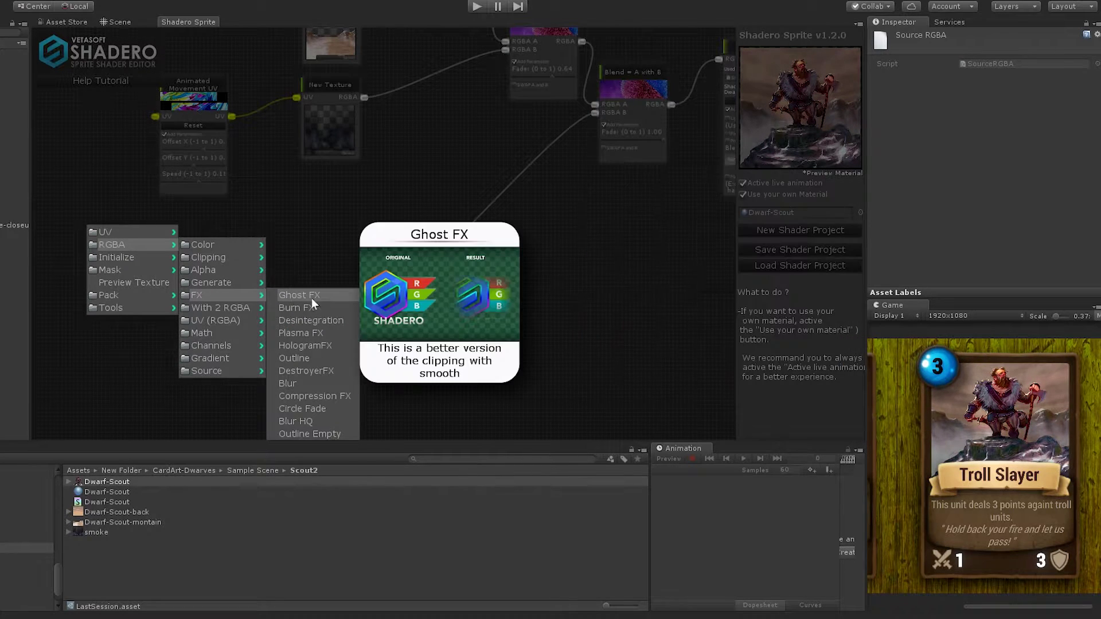
left_click(309, 383)
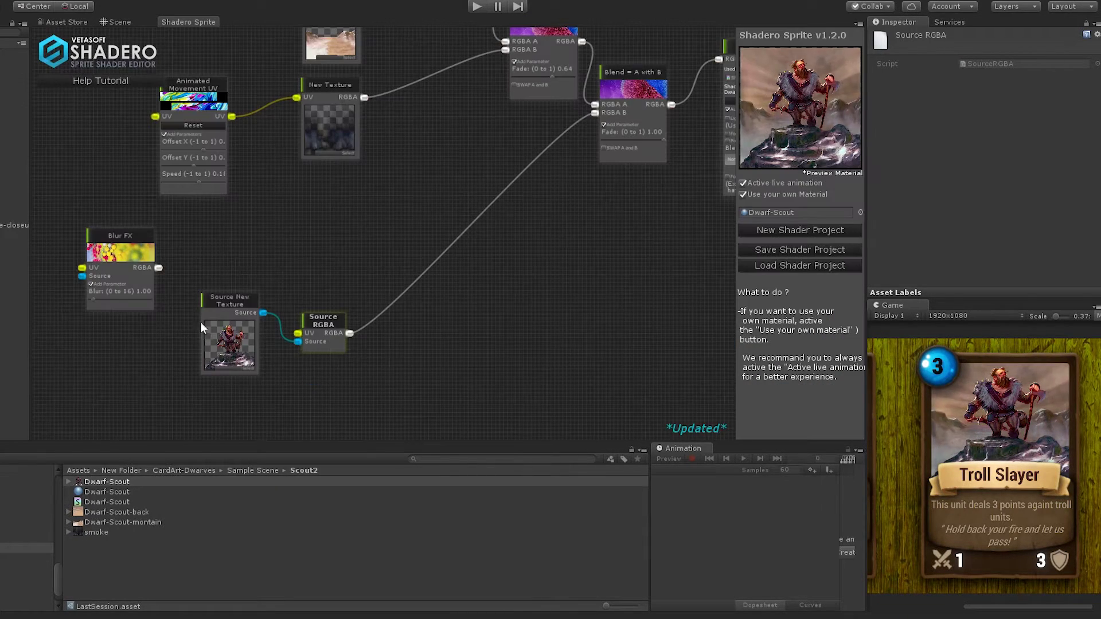
middle_click_drag(151, 371, 369, 312)
left_click_drag(458, 272, 320, 221)
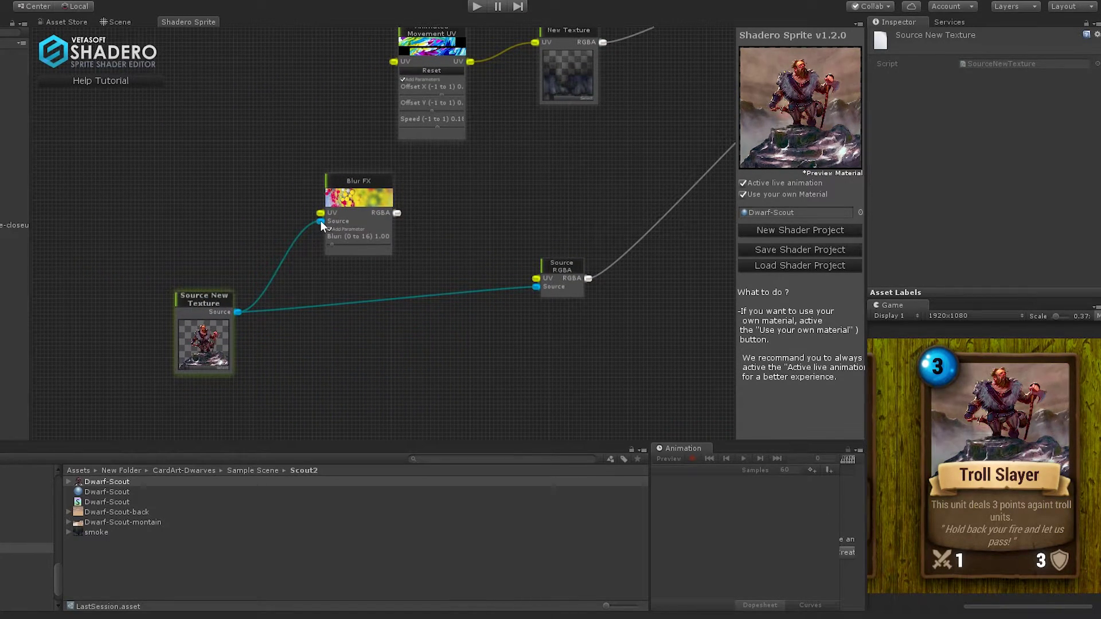
left_click_drag(381, 188, 424, 176)
middle_click_drag(560, 203, 440, 250)
left_click_drag(436, 271, 297, 319)
- Blend Blur FX with Source RGBA into the existing chain, with blur set to 5.15
right_click(387, 200)
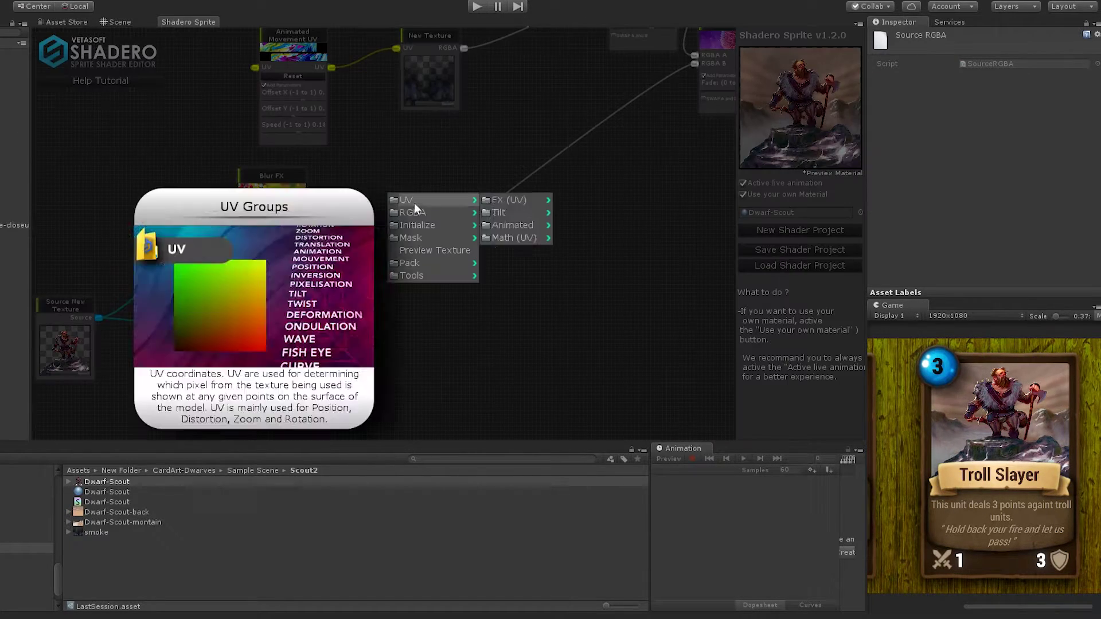
mouse_move(432, 215)
mouse_move(510, 276)
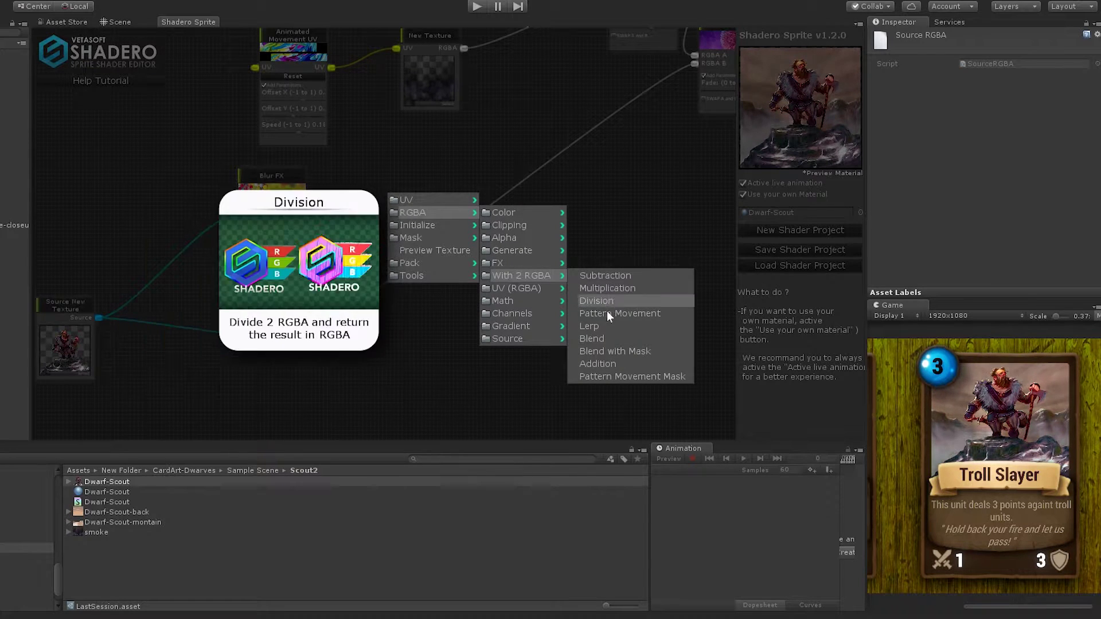
left_click(599, 339)
left_click_drag(310, 207, 383, 236)
left_click_drag(311, 329, 382, 244)
left_click_drag(459, 236, 695, 64)
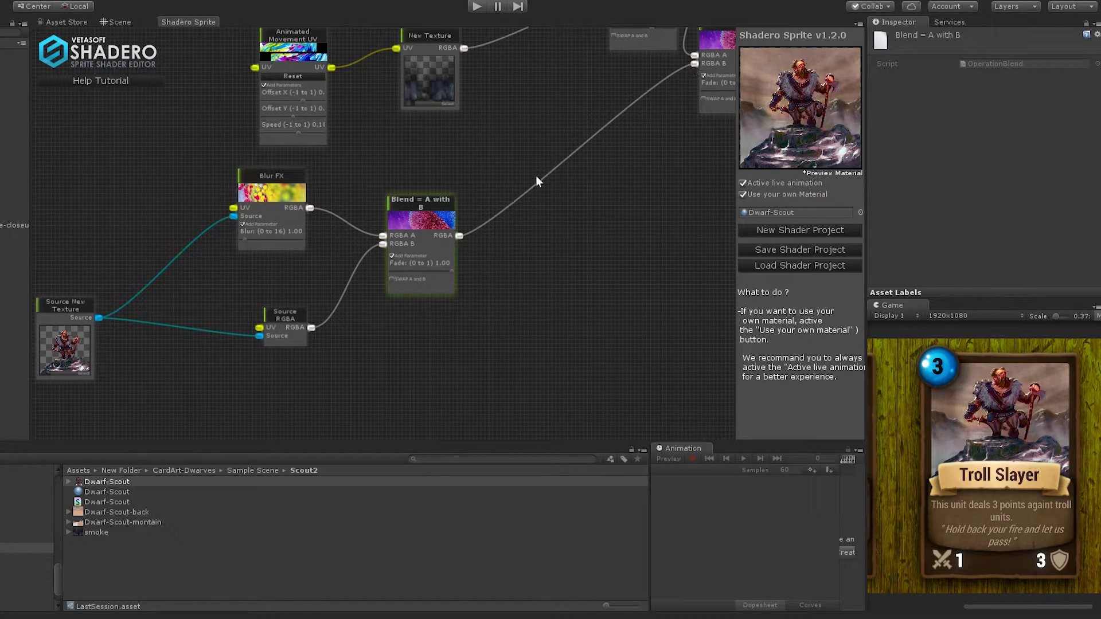
left_click(259, 240)
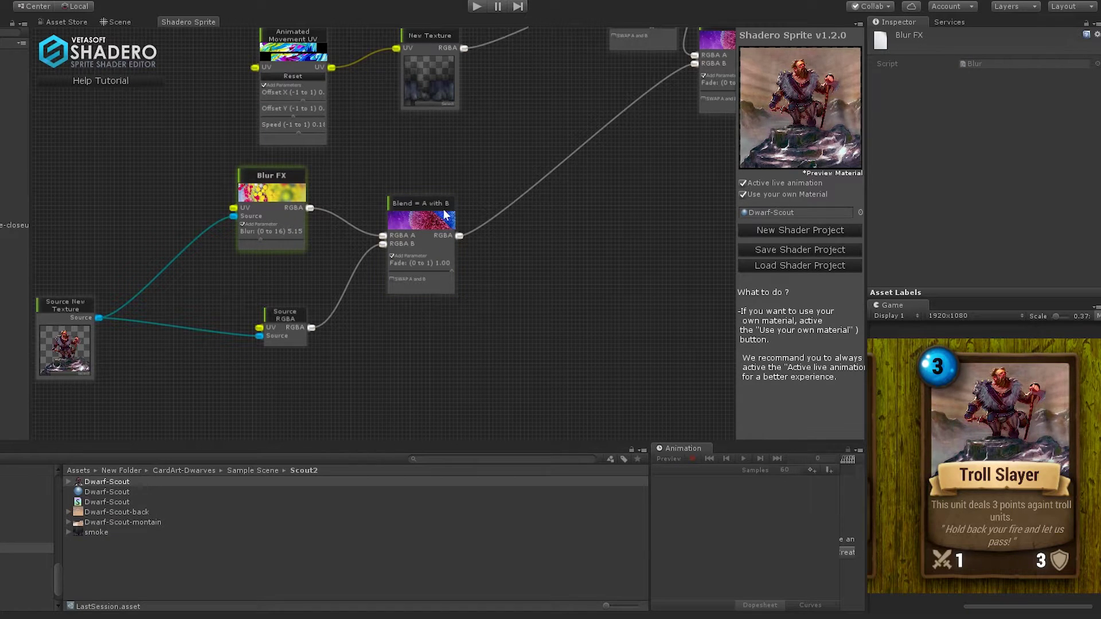
left_click_drag(443, 209, 569, 252)
left_click_drag(283, 327, 274, 378)
- Add a Generate RGBA Fire node under Blur FX, moving Source RGBA below it
right_click(314, 262)
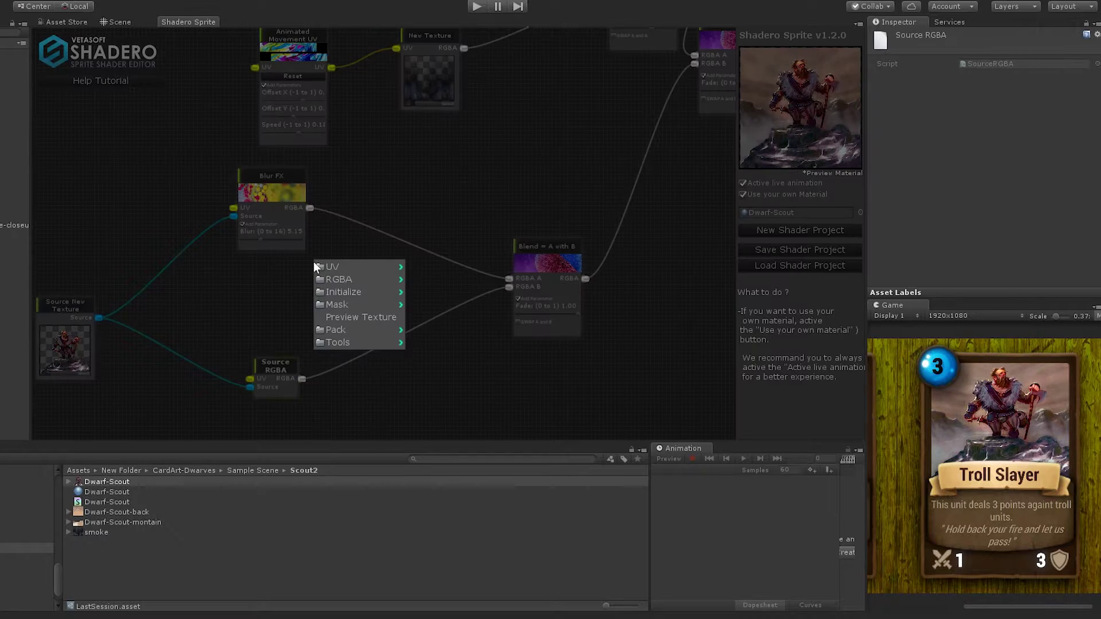
mouse_move(332, 278)
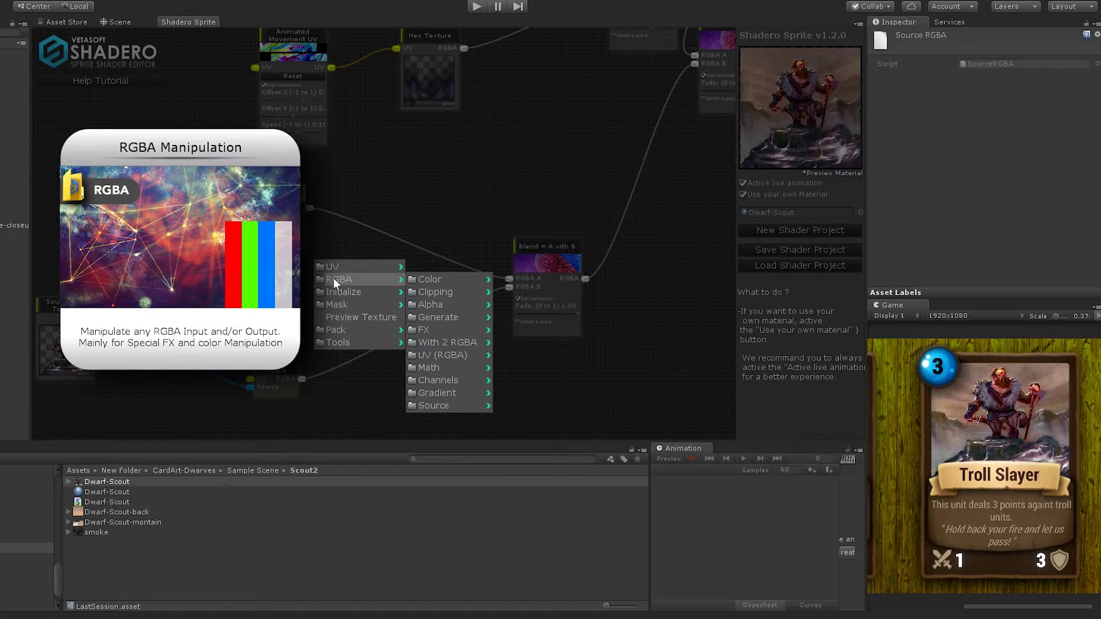
mouse_move(438, 318)
mouse_move(522, 331)
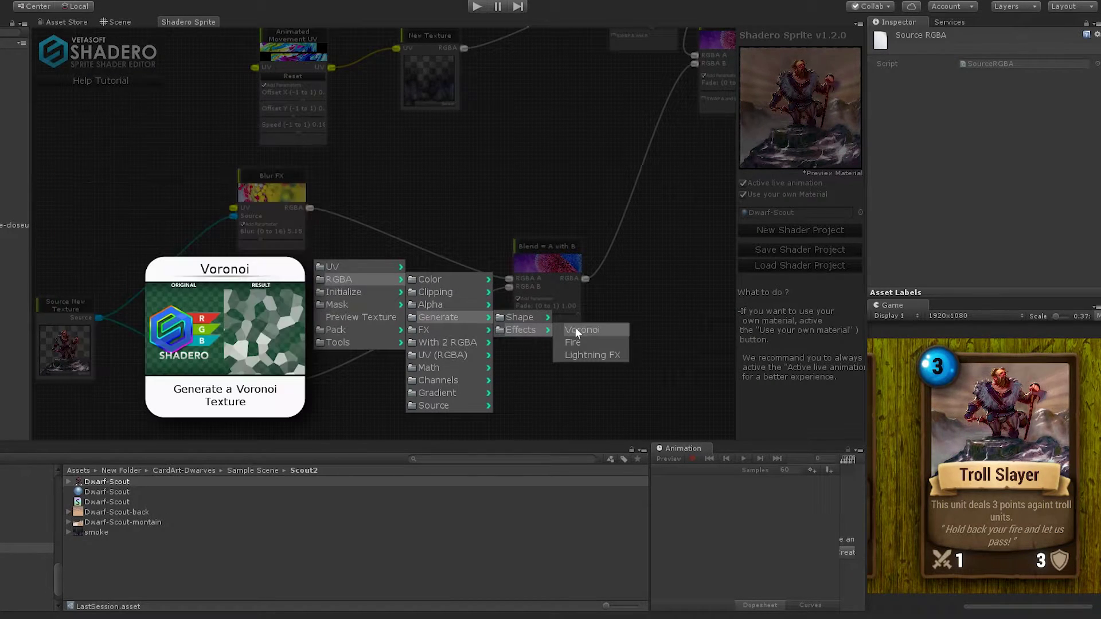
left_click(580, 342)
left_click_drag(285, 363, 275, 430)
left_click_drag(349, 283, 275, 276)
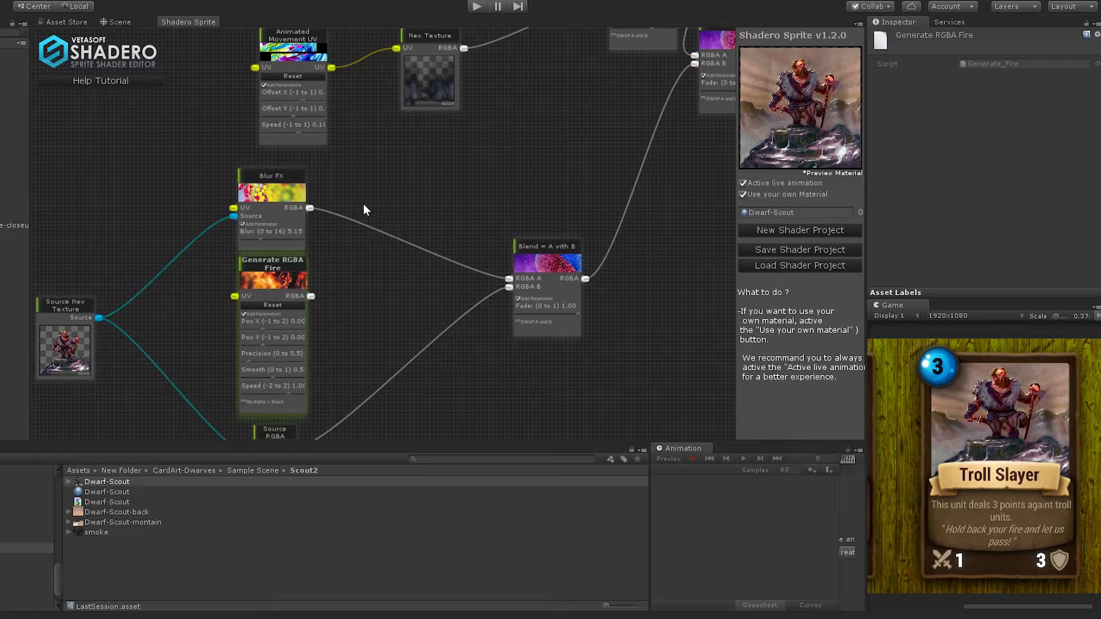
- Add a Blend node mixing Blur FX (RGBA A) and Fire (RGBA B), feeding the final Blend
right_click(343, 180)
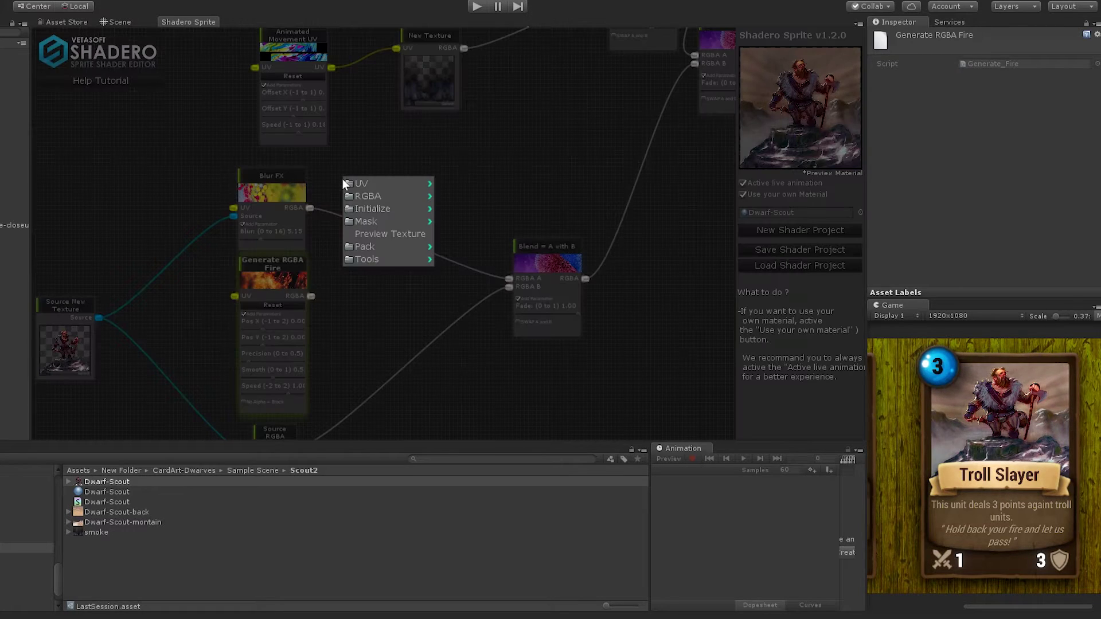
mouse_move(402, 209)
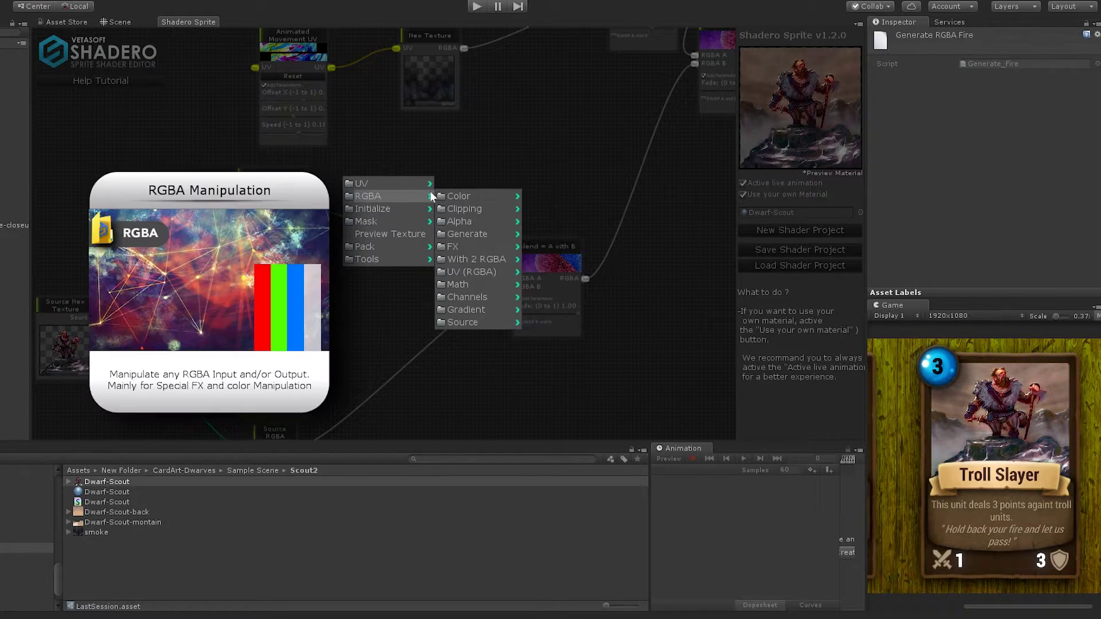
mouse_move(476, 259)
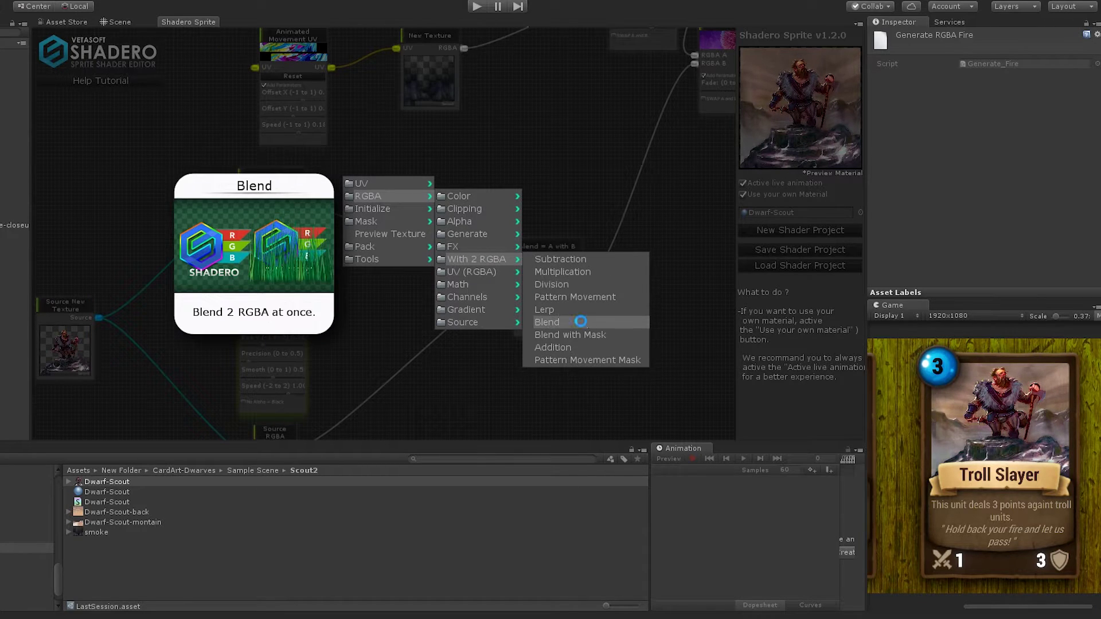
left_click(546, 322)
left_click_drag(312, 208, 337, 219)
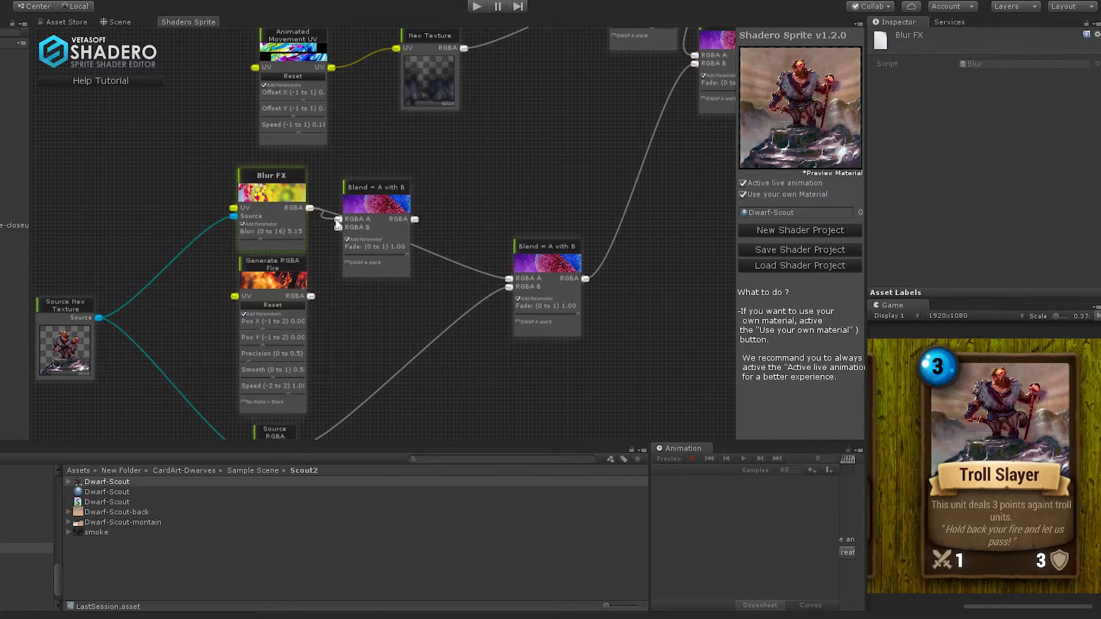
left_click_drag(311, 296, 337, 227)
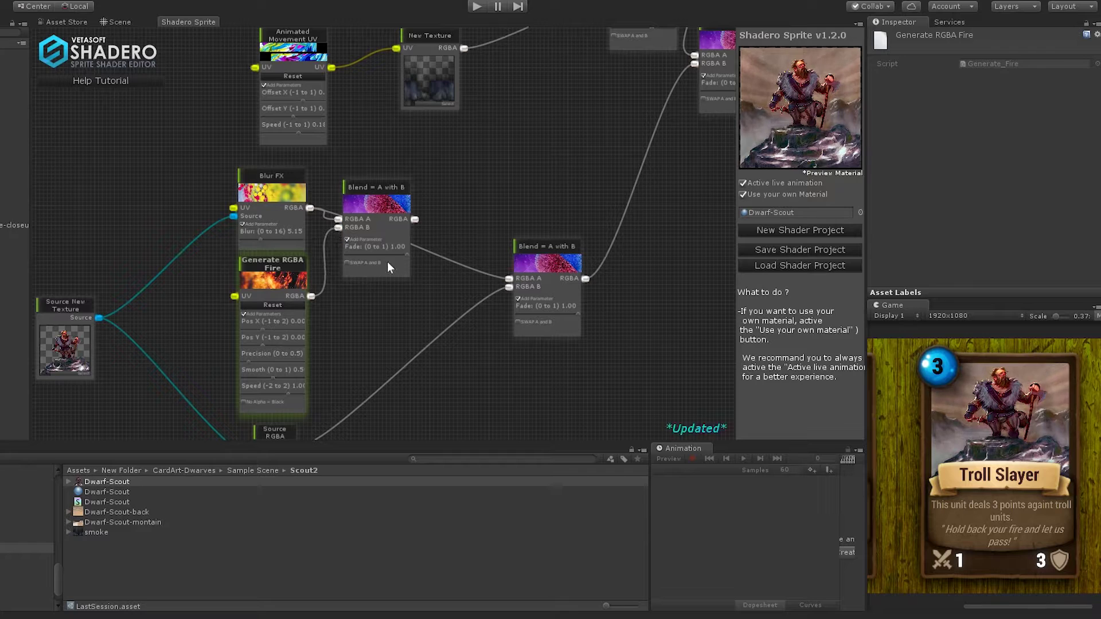
left_click_drag(415, 219, 509, 280)
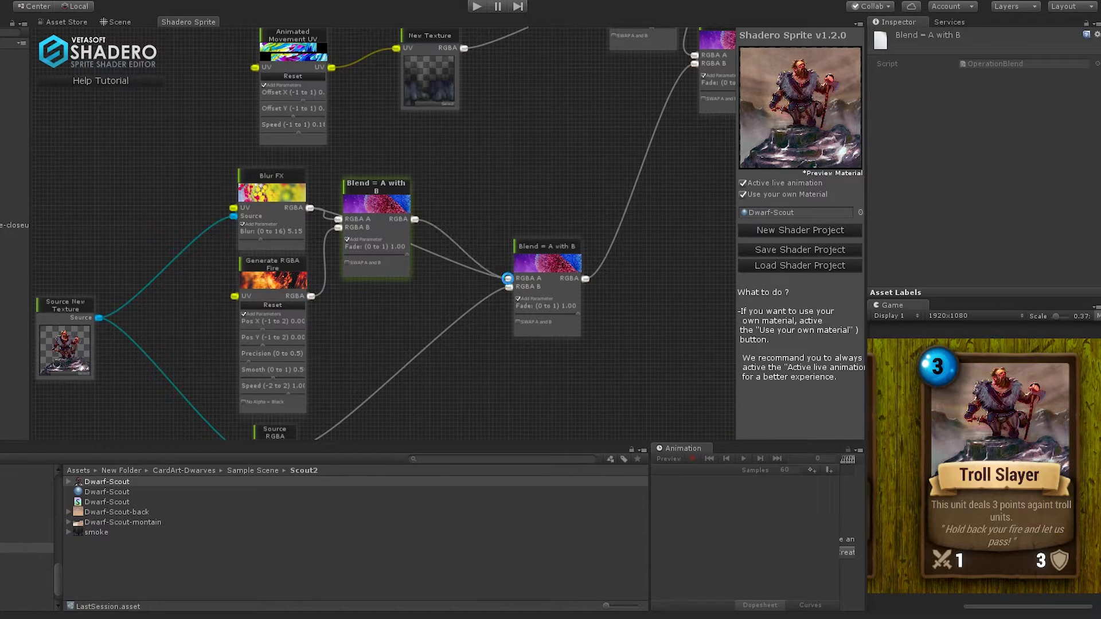
left_click_drag(391, 189, 413, 188)
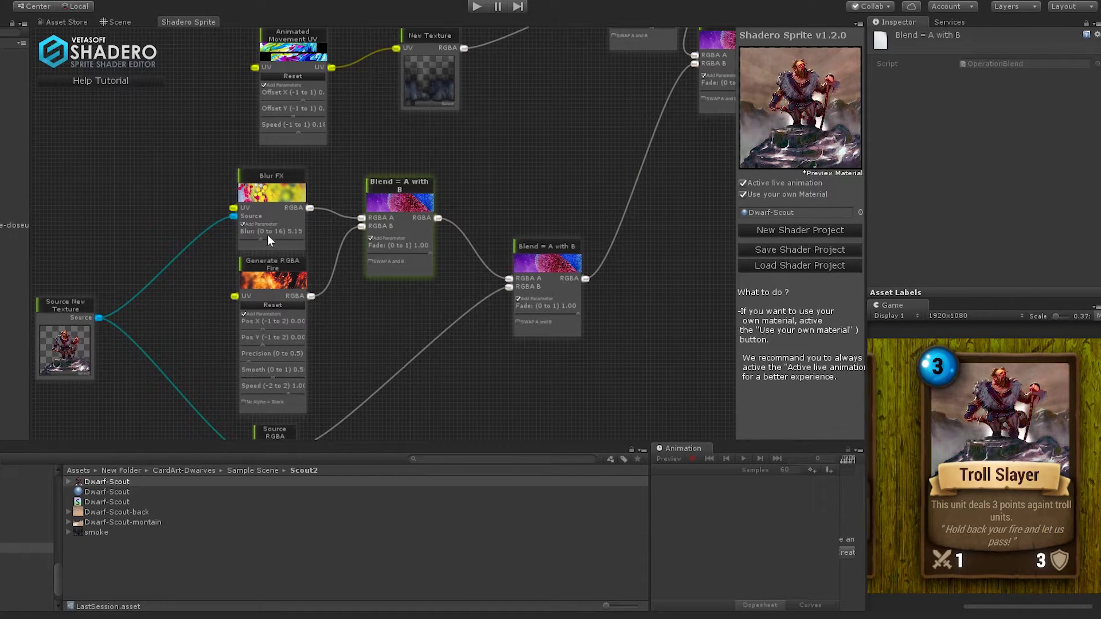
- Raise the Blur FX blur amount to 6.13 and move the final Blend node right
mouse_move(263, 239)
left_mouse_down()
mouse_move(282, 237)
mouse_move(263, 235)
left_mouse_up()
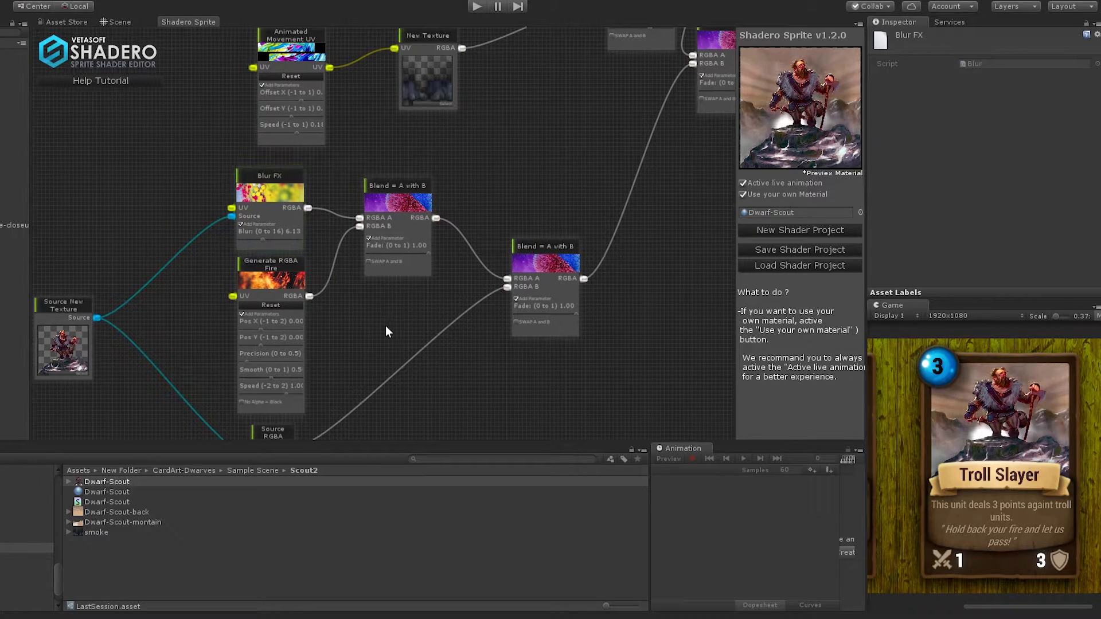
left_click_drag(386, 326, 280, 292)
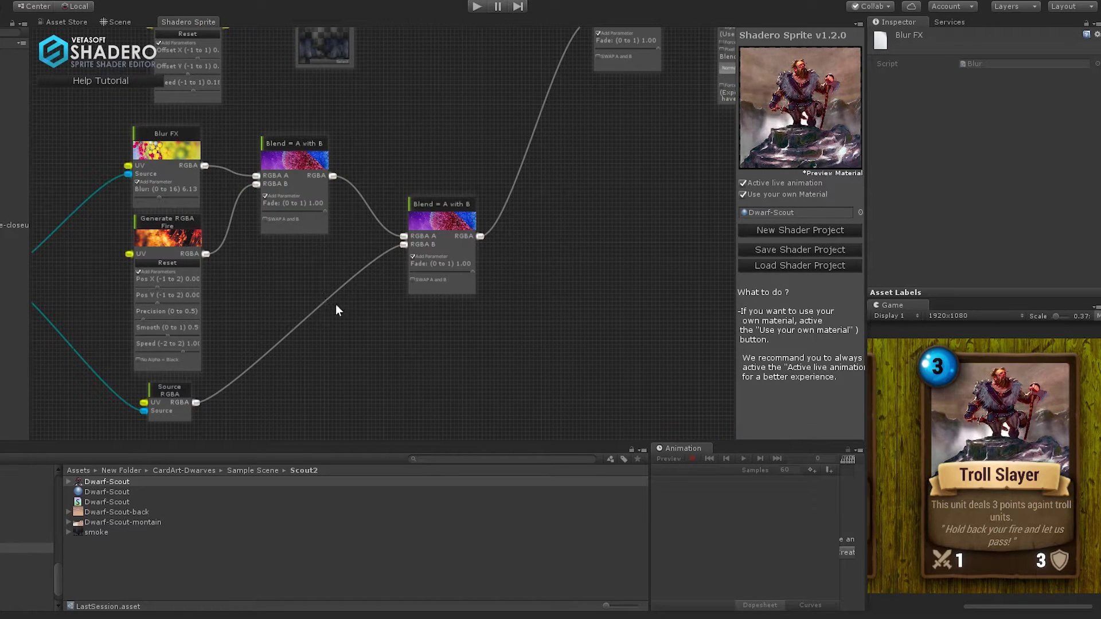
left_click_drag(440, 223, 567, 257)
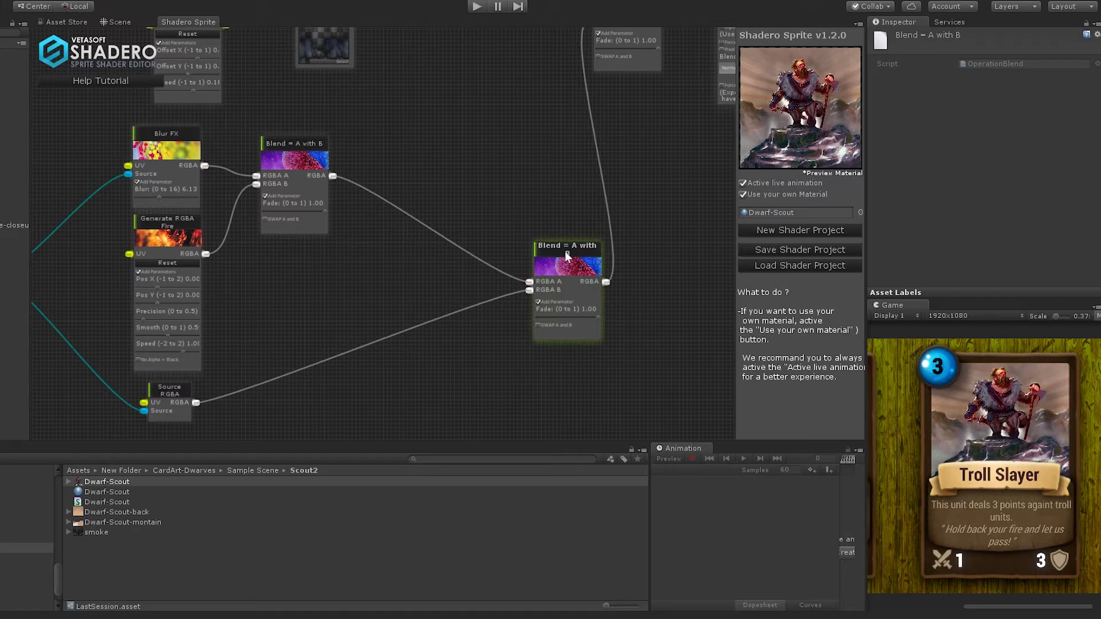
- Insert a Plasma FX node between the first Blend and the final Blend
right_click(362, 206)
mouse_move(394, 223)
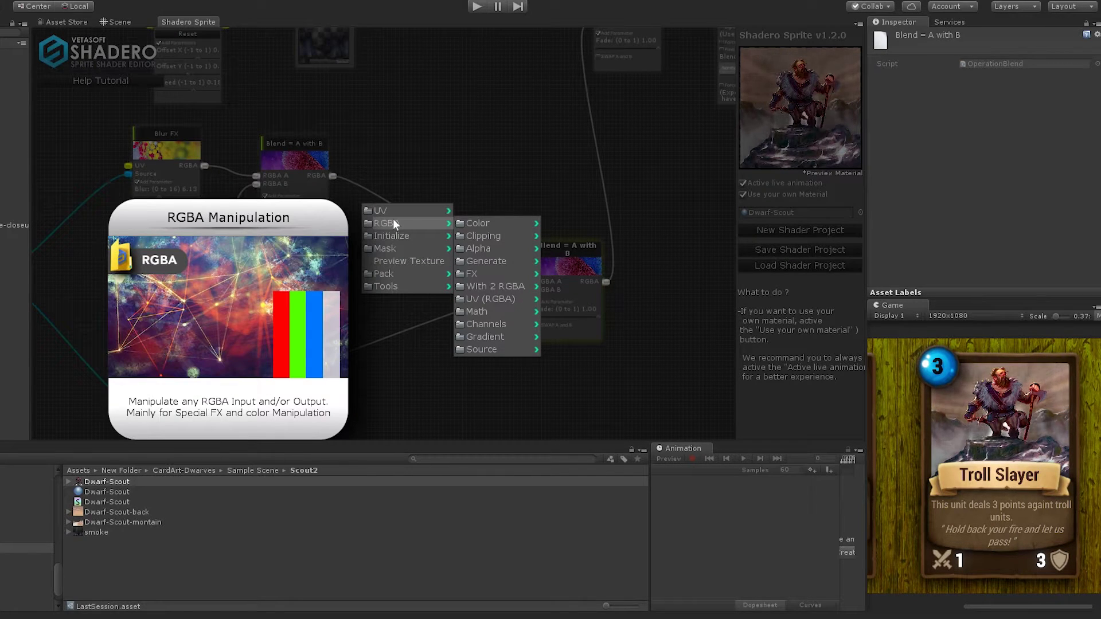
mouse_move(487, 263)
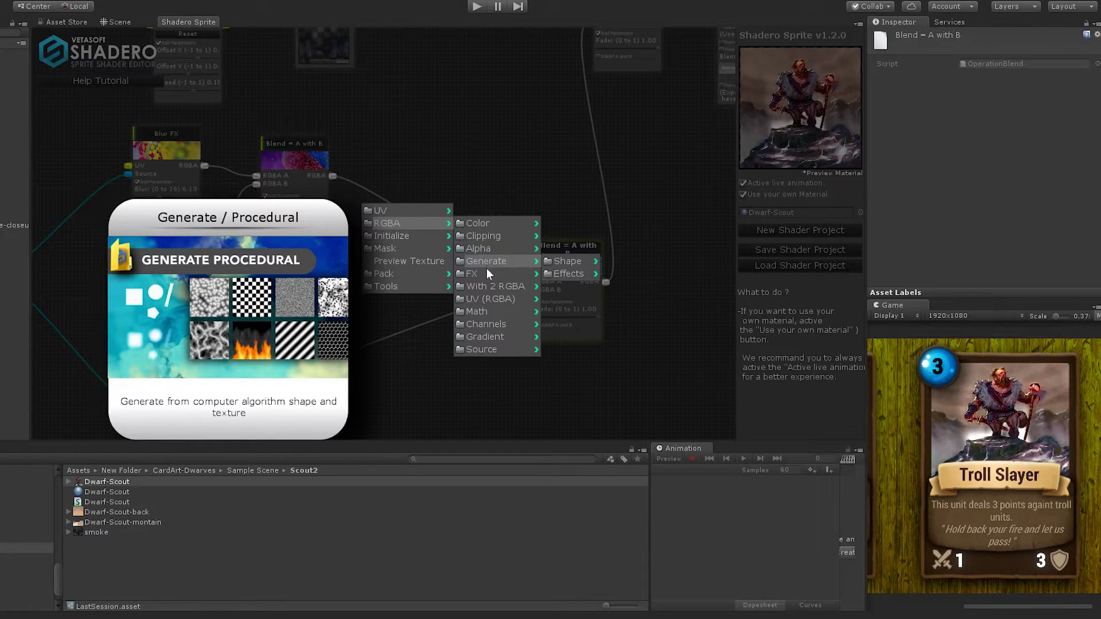
left_click(581, 311)
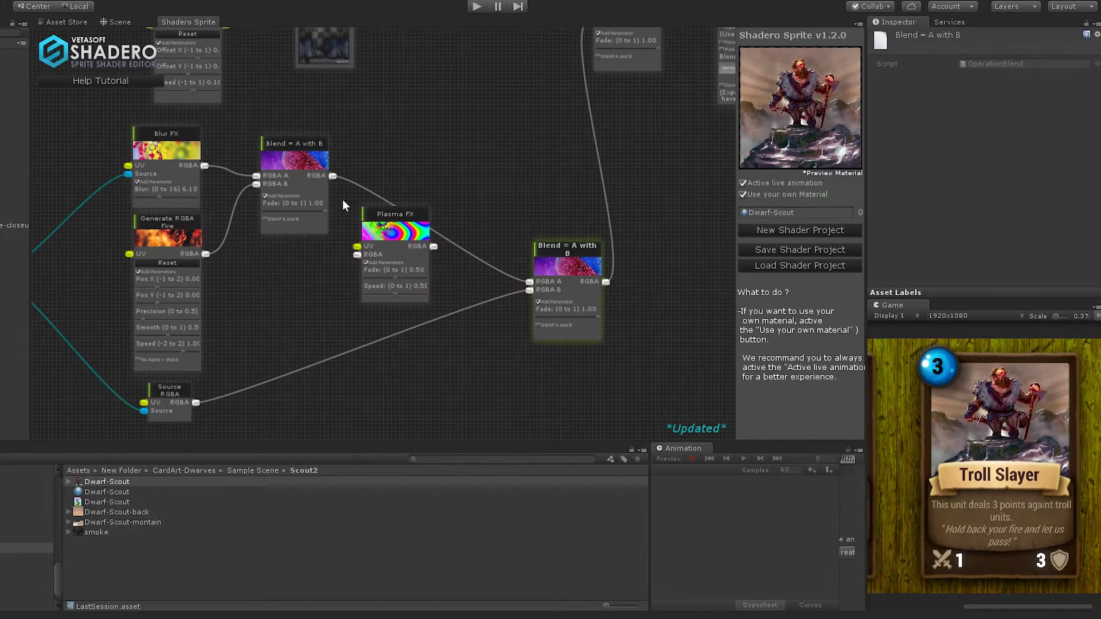
left_click_drag(333, 176, 352, 257)
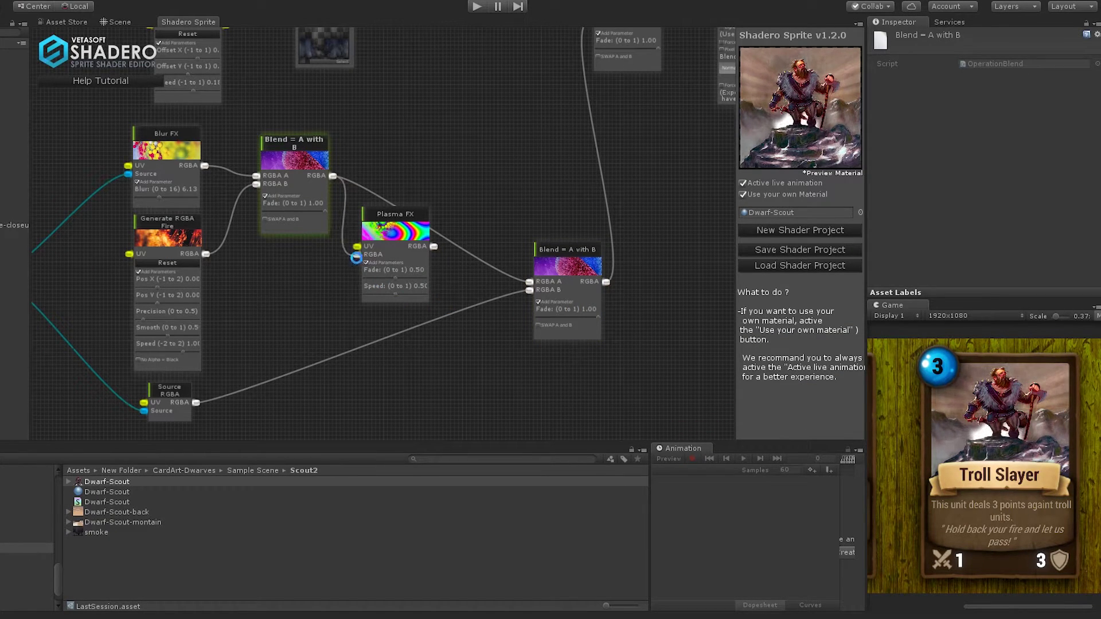
left_click_drag(434, 247, 530, 282)
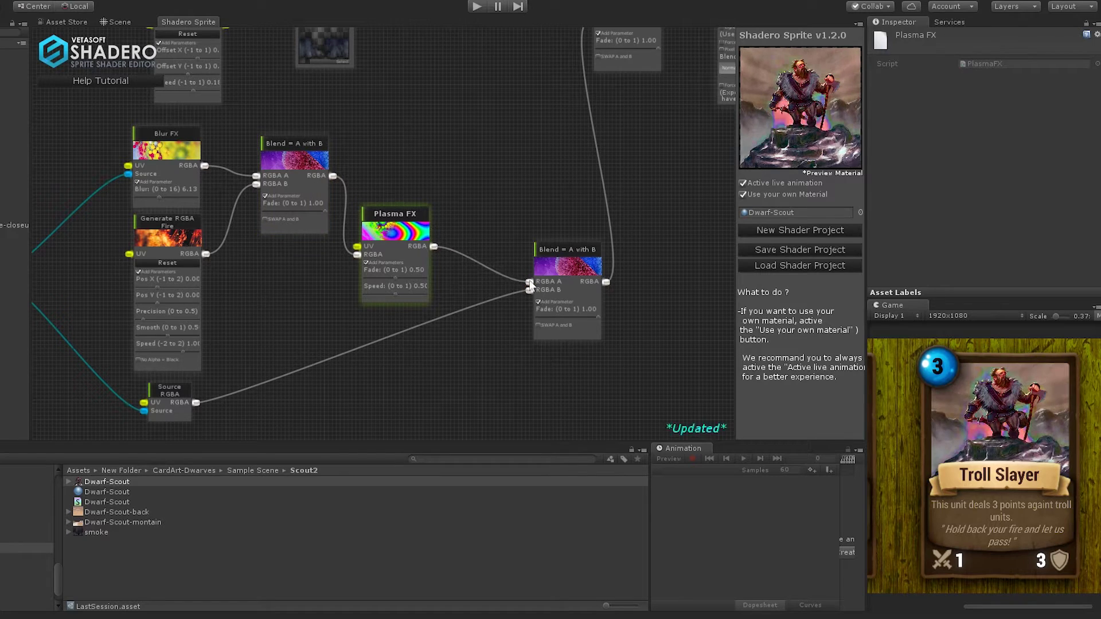
left_click_drag(406, 234, 417, 181)
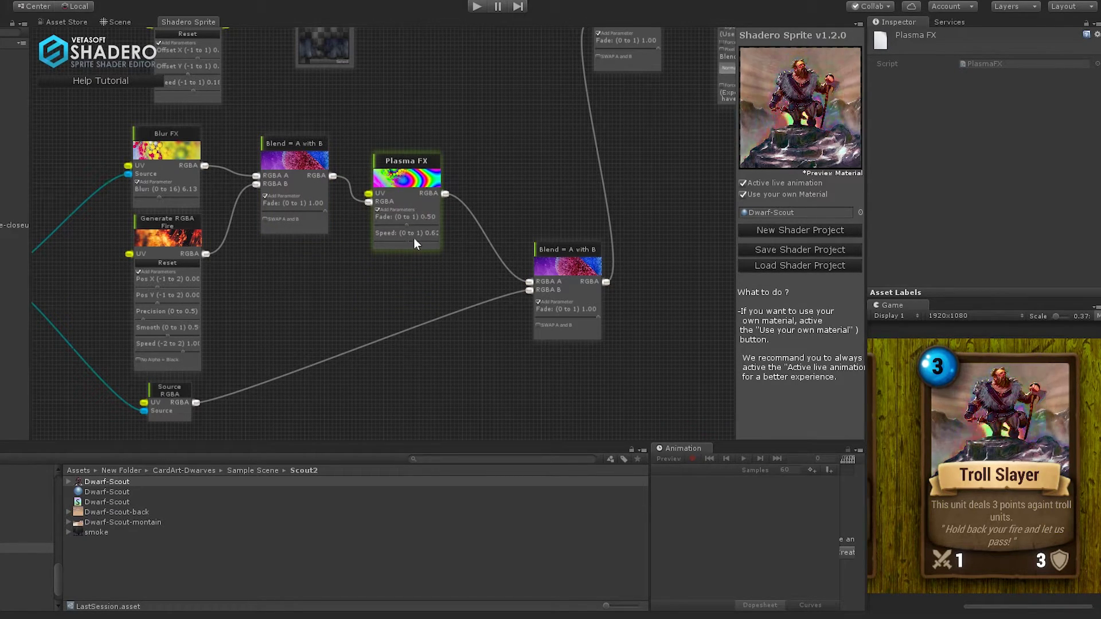
- Set the Plasma FX speed to 0.66 and shift the final Blend node right
left_click_drag(414, 240, 424, 223)
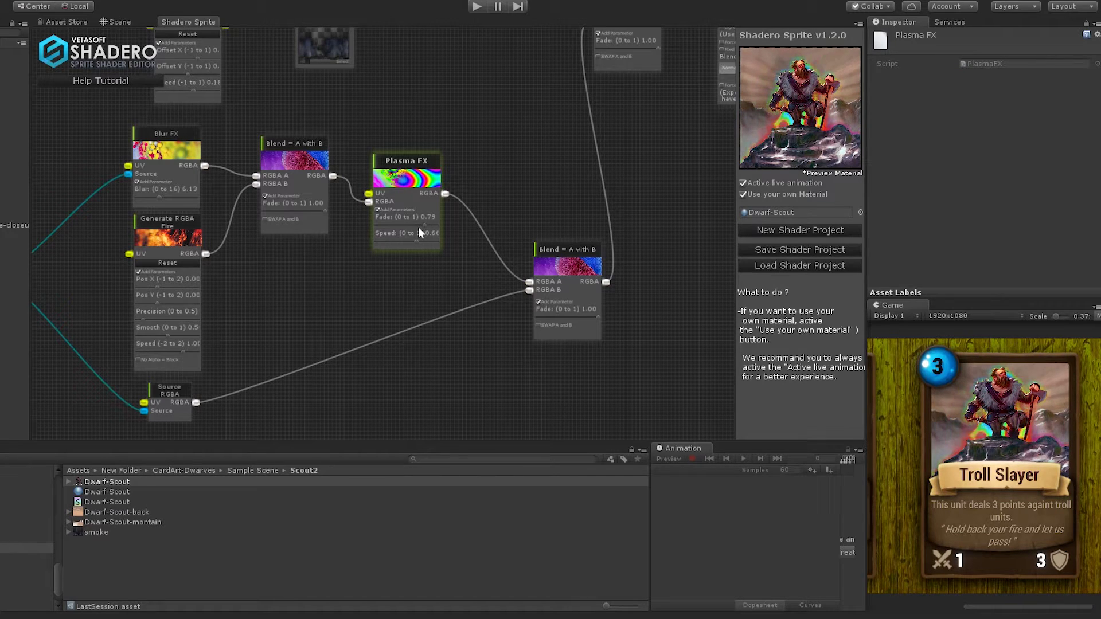
left_click_drag(567, 265, 632, 290)
mouse_move(805, 119)
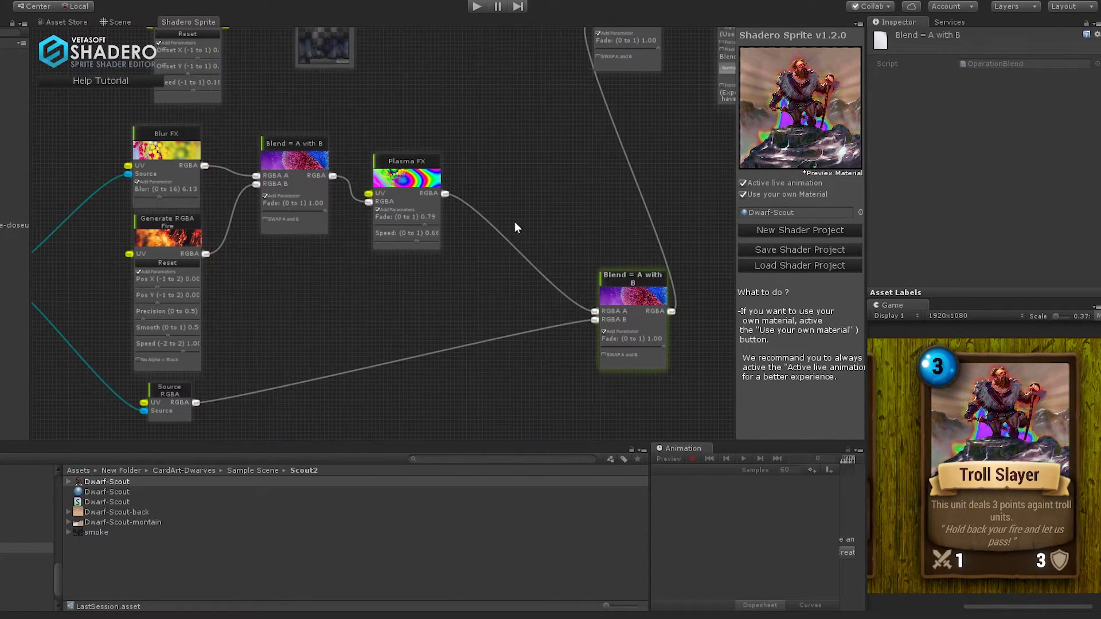
- Insert a Circle Fade FX node between Plasma FX and the final Blend
right_click(492, 192)
mouse_move(511, 198)
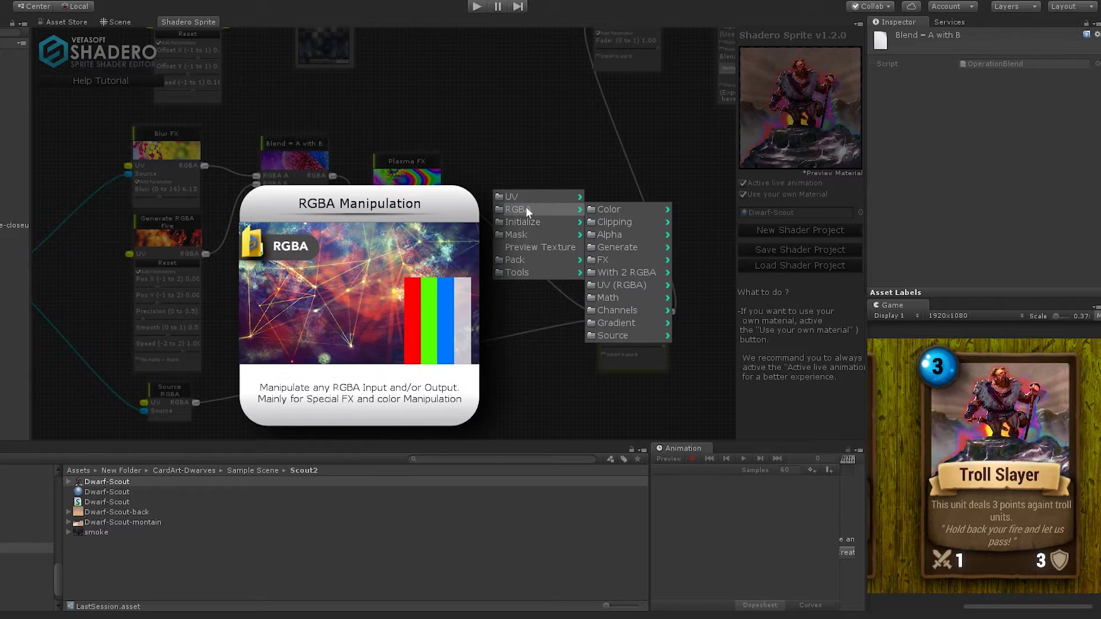
mouse_move(633, 257)
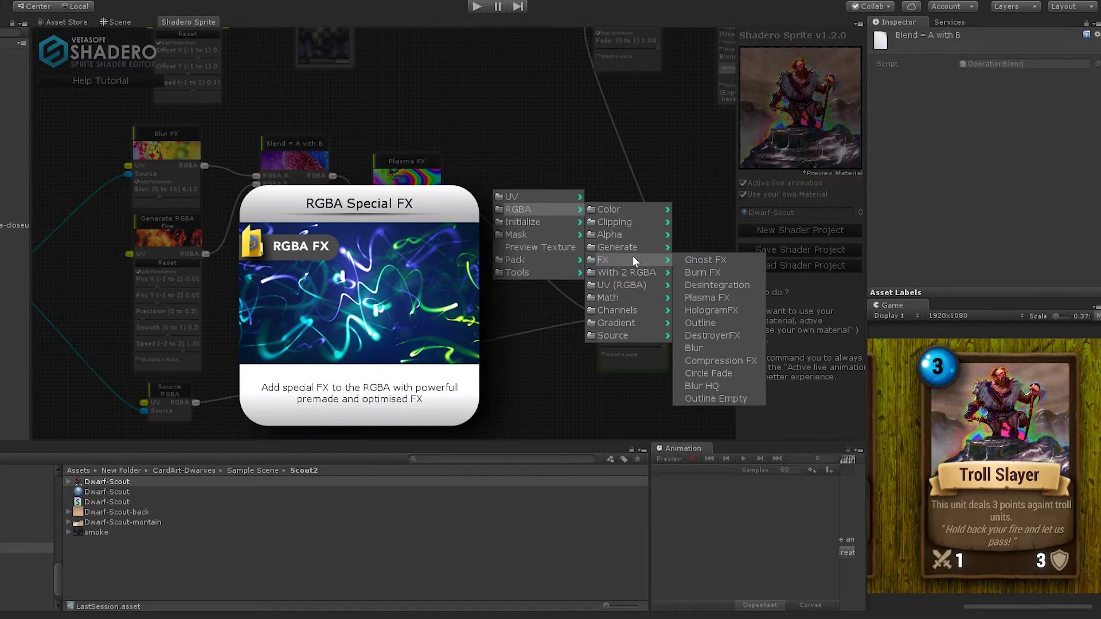
mouse_move(711, 372)
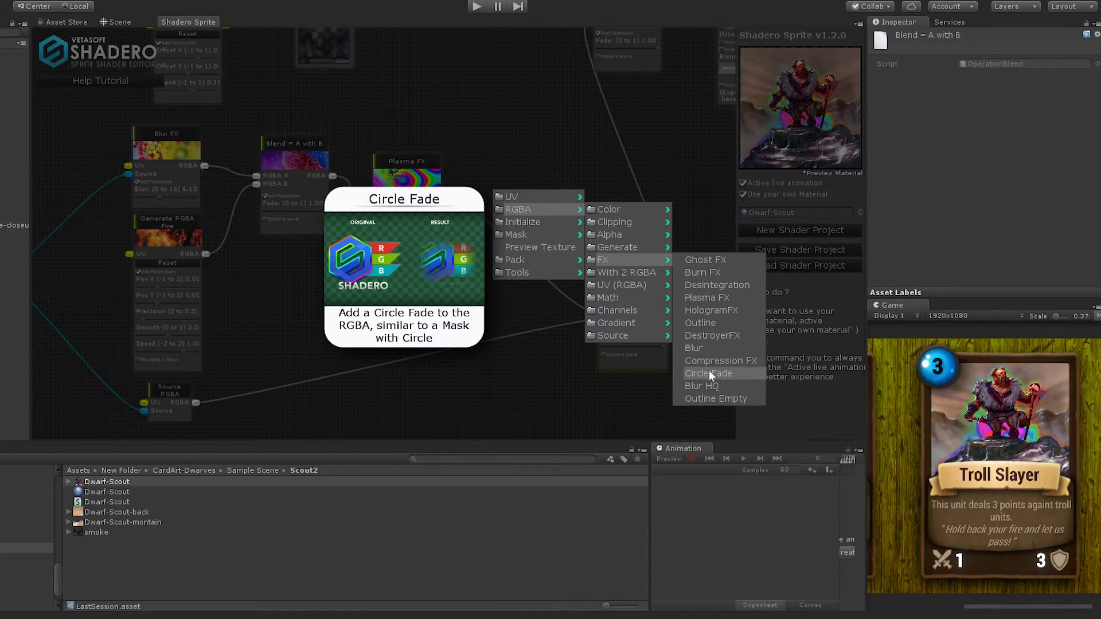
left_click(708, 372)
left_click_drag(553, 215, 549, 141)
left_click_drag(446, 194, 480, 171)
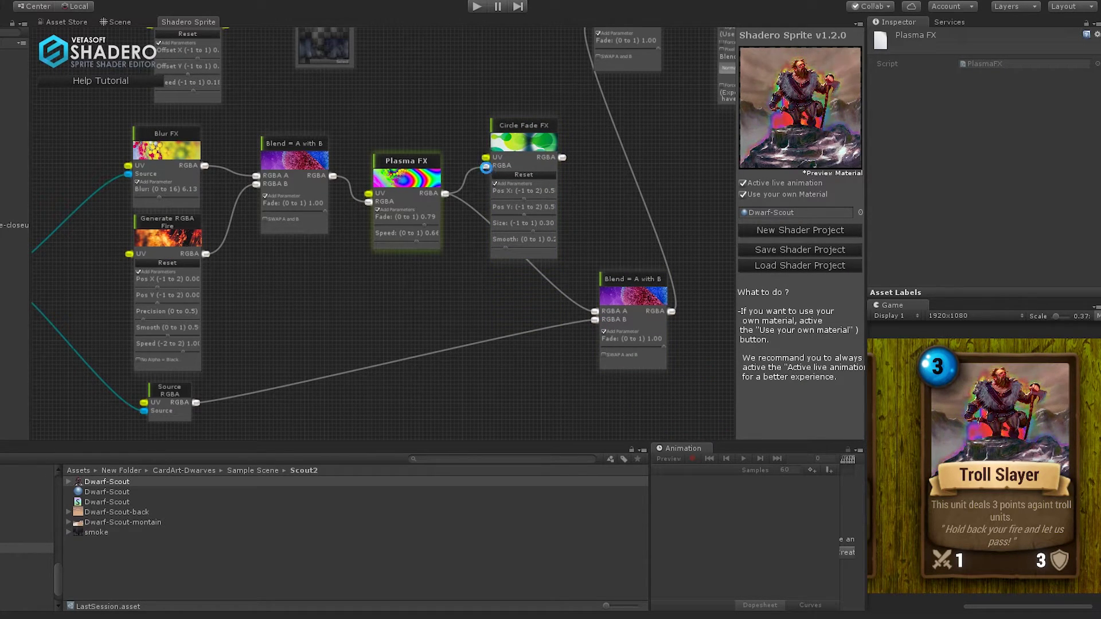
left_click_drag(563, 158, 593, 312)
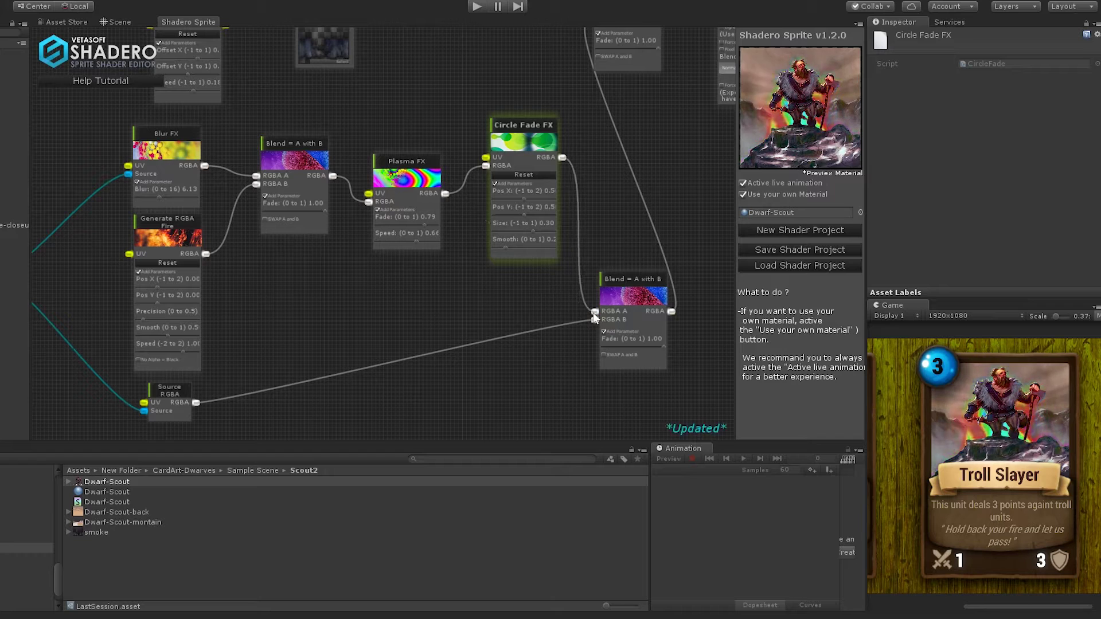
- Set Circle Fade's Pos Y to 0.65 and rearrange the final Blend and Circle Fade nodes
scroll(607, 256, "up", 4)
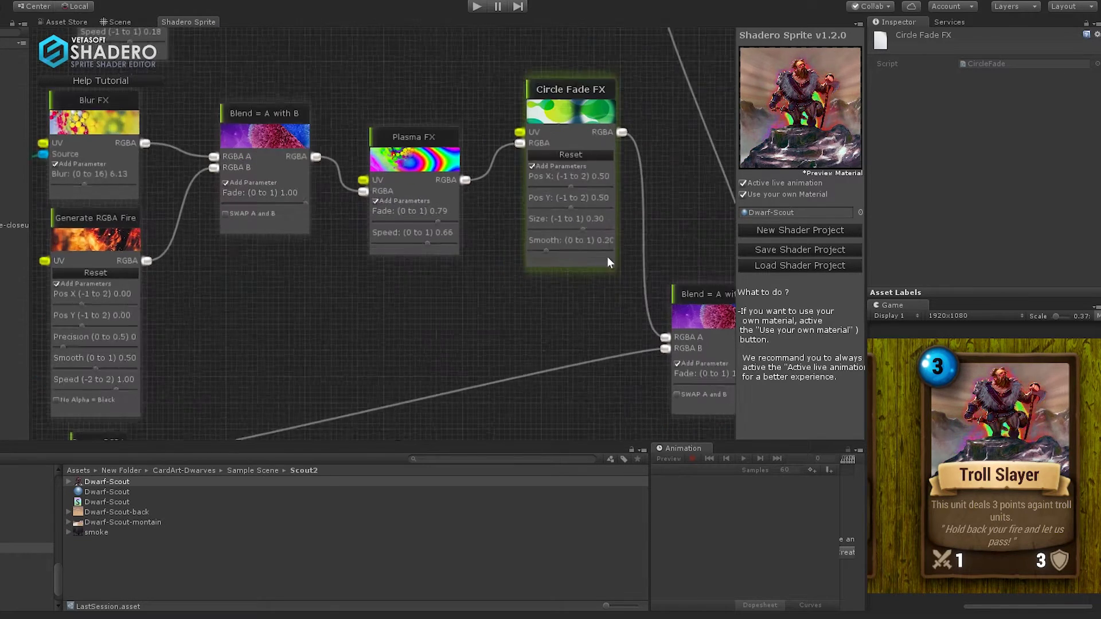
mouse_move(654, 199)
left_mouse_down()
mouse_move(643, 201)
mouse_move(687, 203)
mouse_move(630, 205)
mouse_move(681, 198)
mouse_move(669, 194)
left_mouse_up()
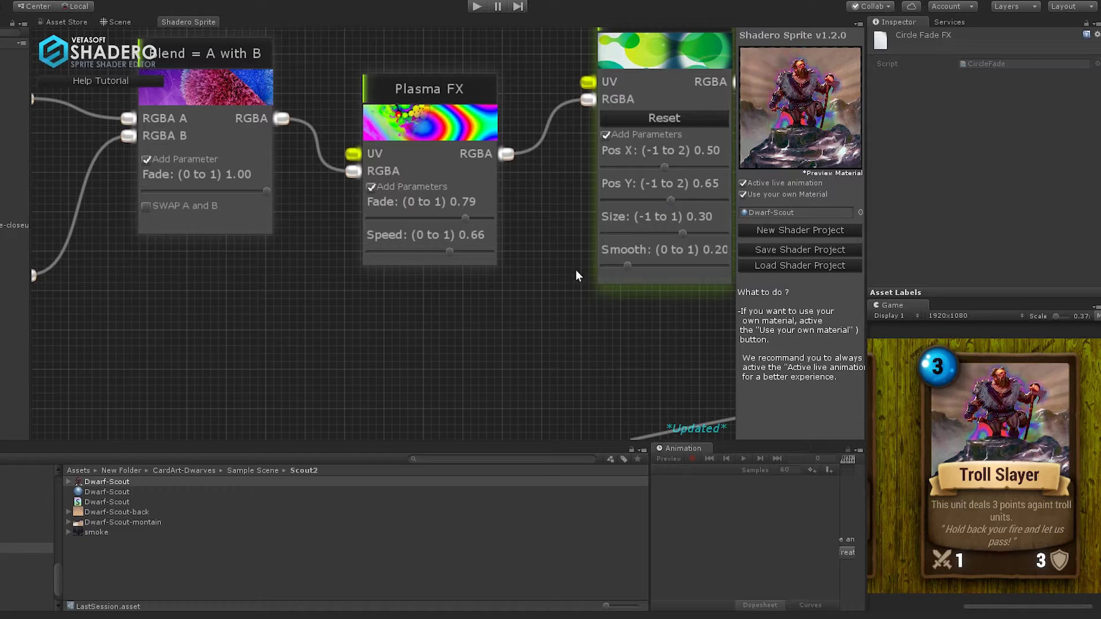
mouse_move(802, 124)
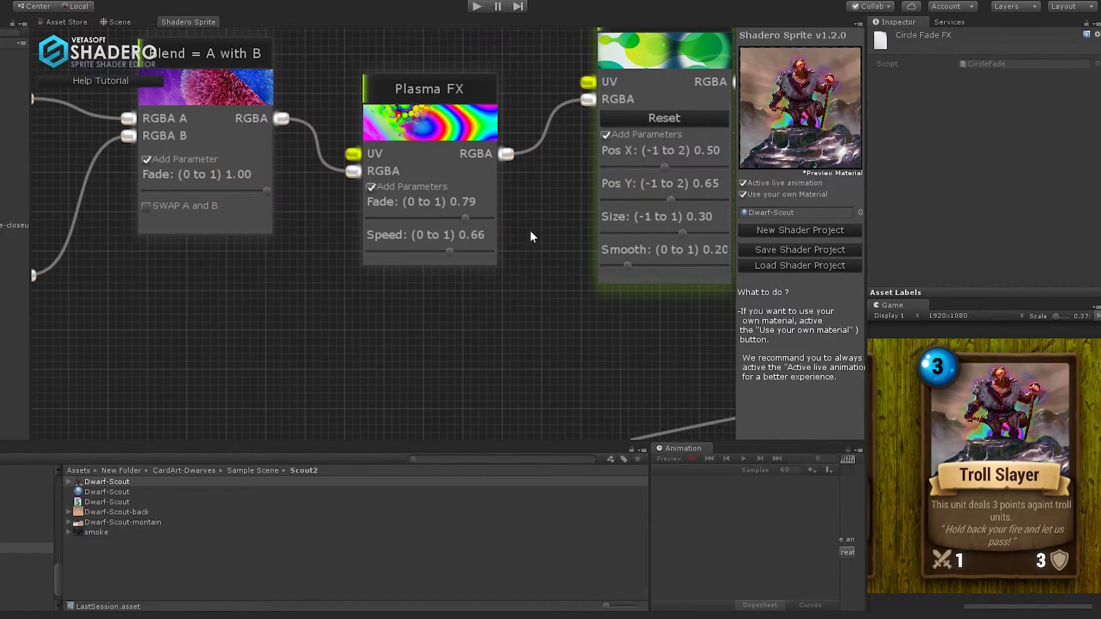
scroll(477, 288, "down", 2)
middle_click_drag(468, 315, 374, 285)
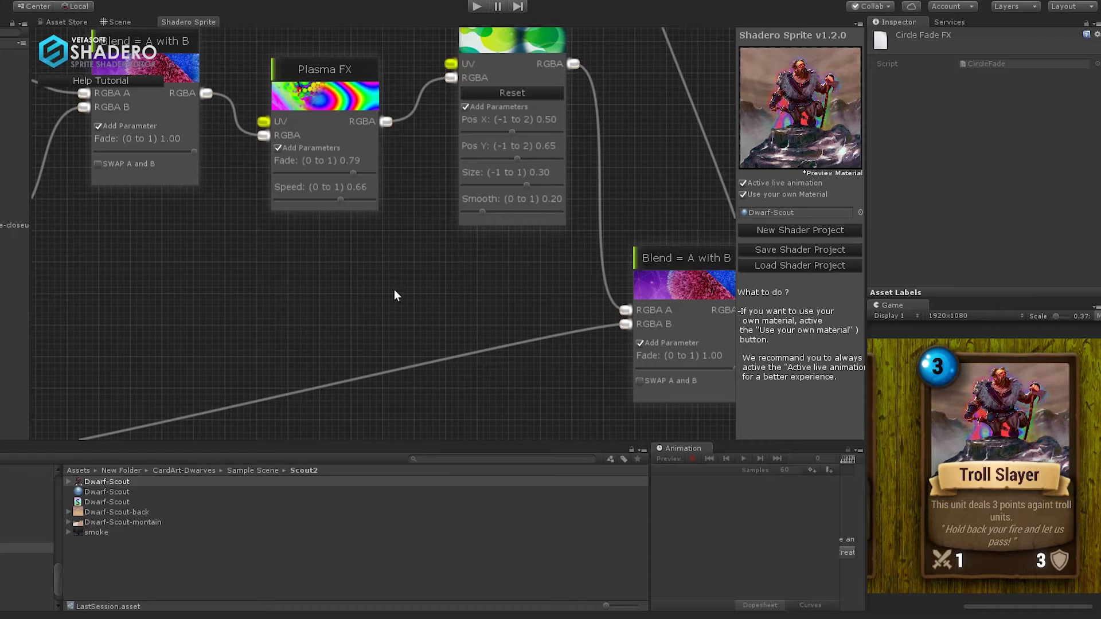
middle_click_drag(394, 289, 257, 305)
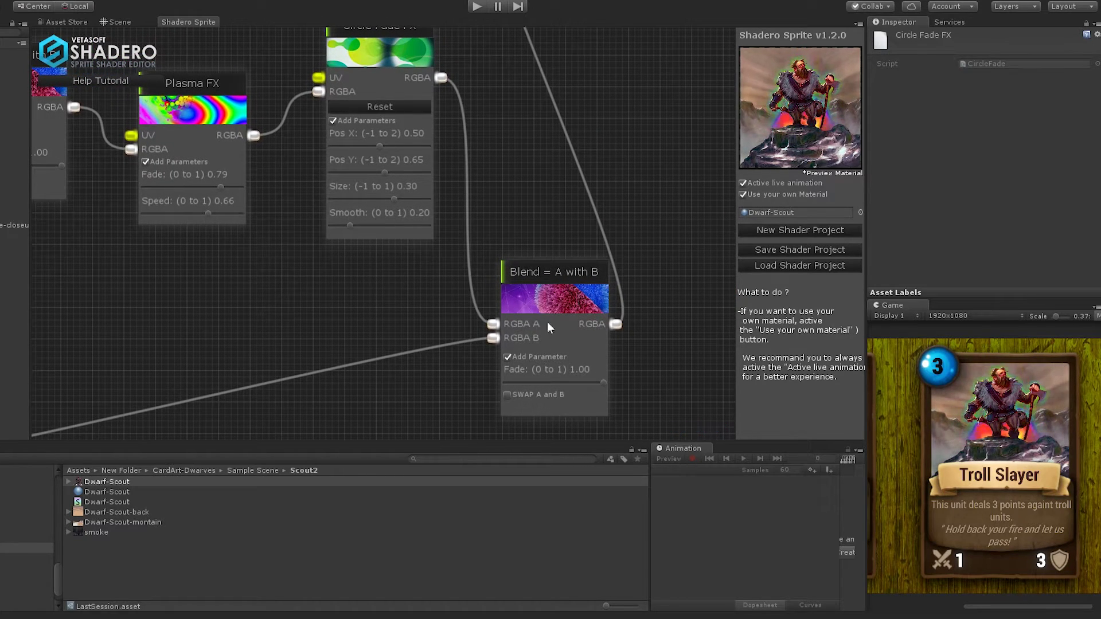
left_click_drag(538, 279, 644, 274)
left_click_drag(401, 43, 524, 99)
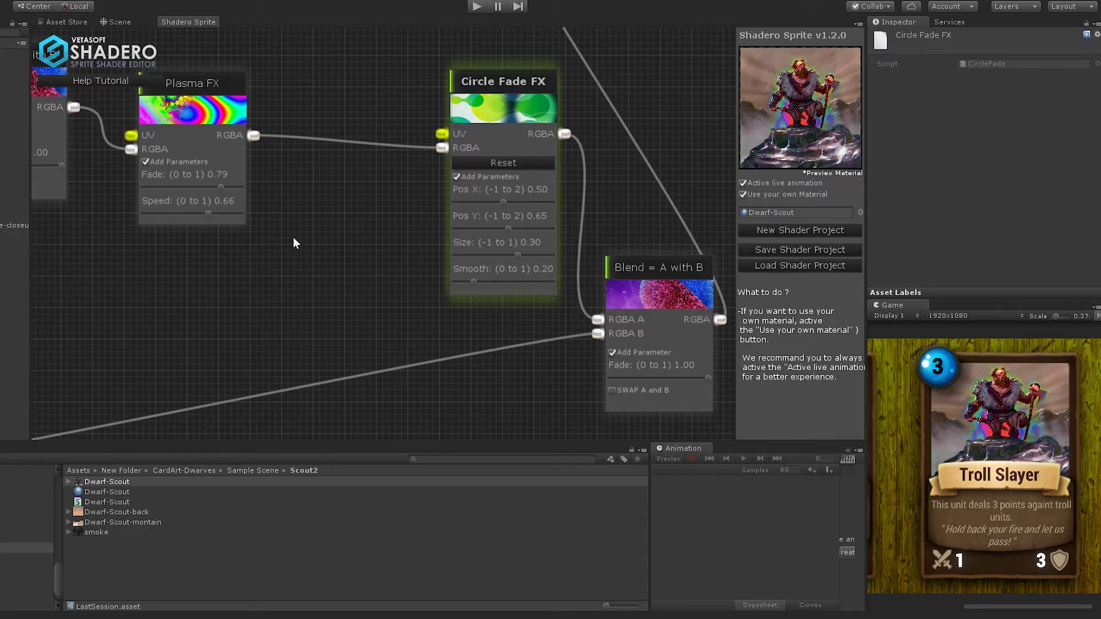
- Insert an RGBA Add value node between Plasma FX and Circle Fade FX
right_click(279, 171)
mouse_move(308, 188)
mouse_move(397, 198)
mouse_move(421, 274)
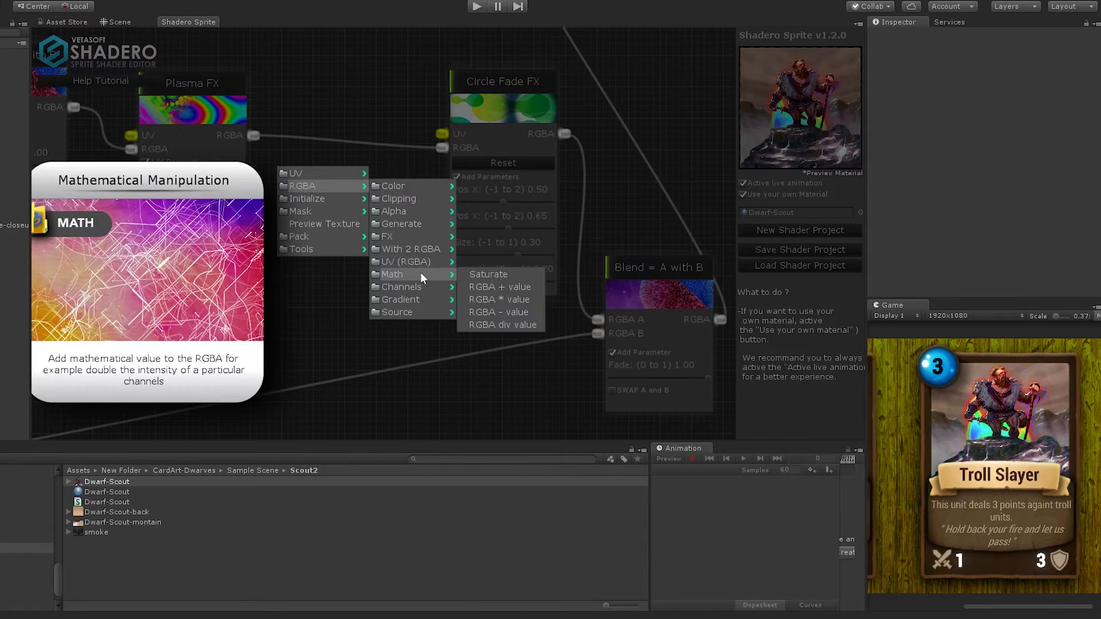
left_click(492, 286)
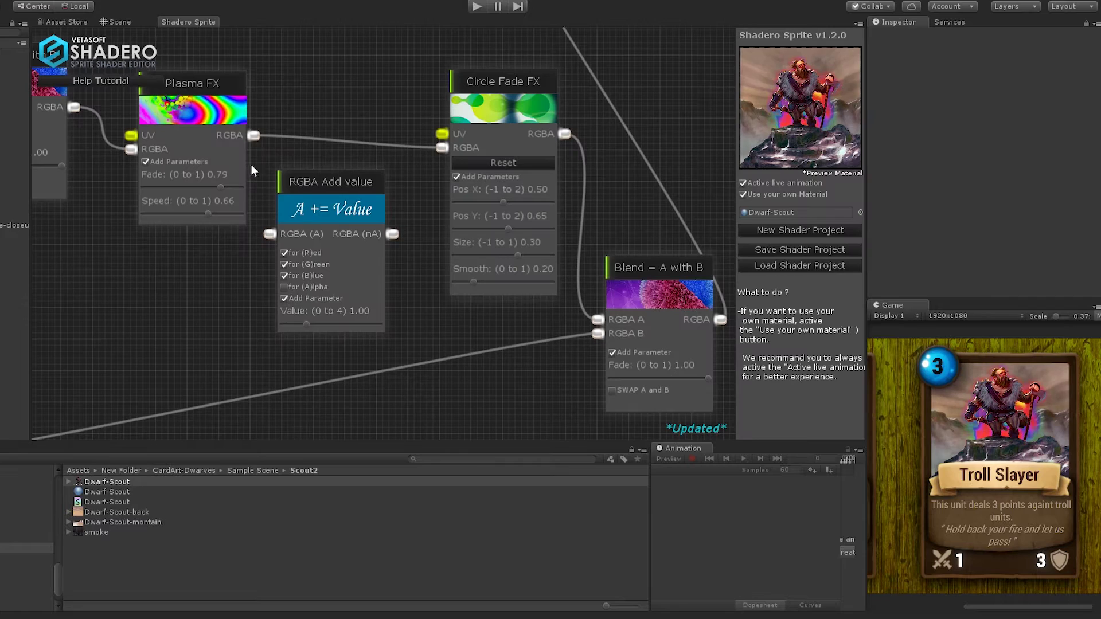
left_click_drag(253, 135, 270, 234)
left_click_drag(392, 234, 442, 148)
left_click_drag(339, 190, 351, 154)
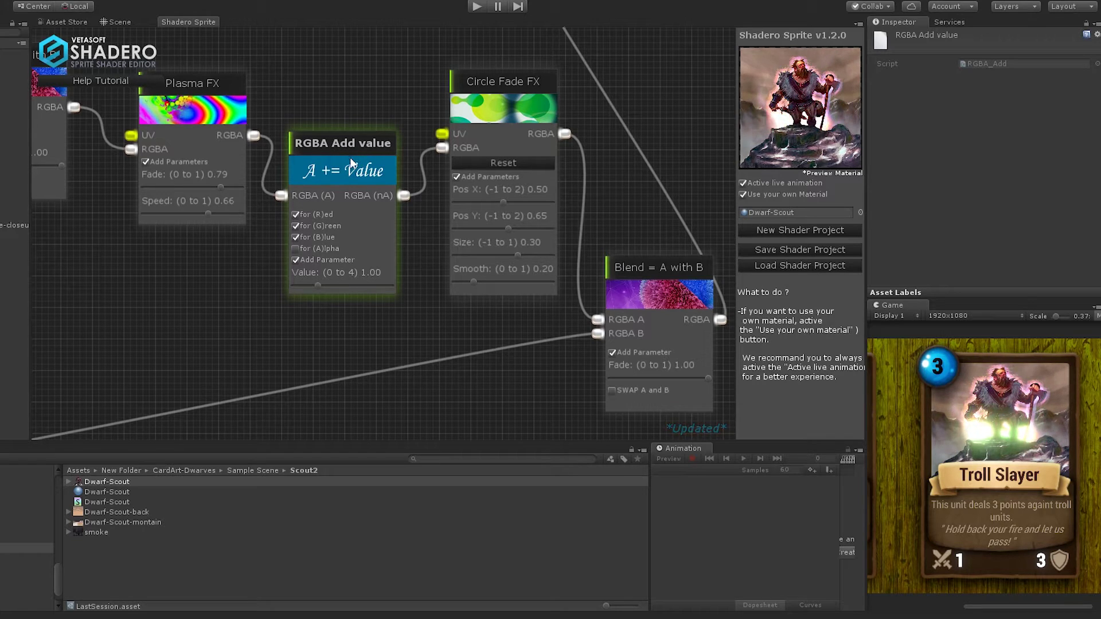
mouse_move(789, 133)
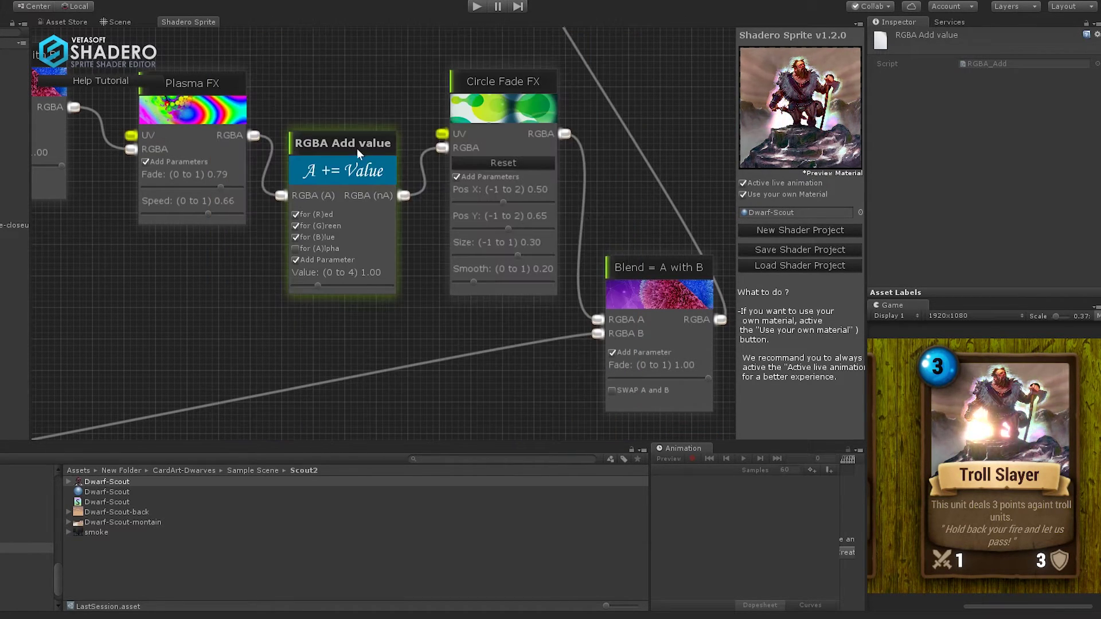
left_click_drag(357, 149, 360, 145)
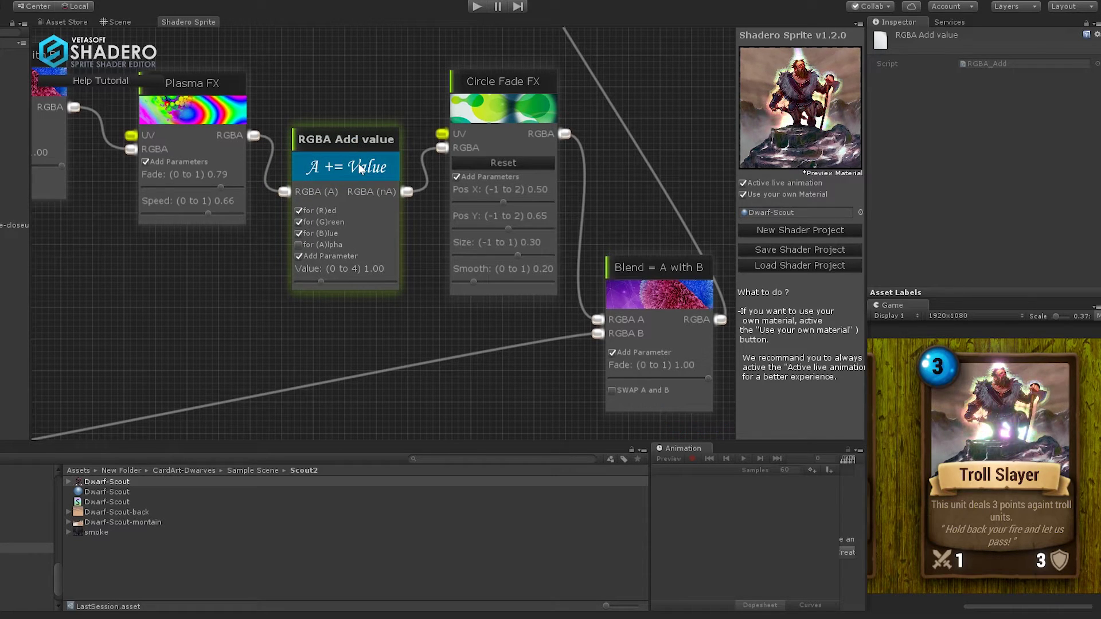
- Uncheck Red and Green so the 1.00 value adds to blue only
left_click(298, 221)
left_click(299, 211)
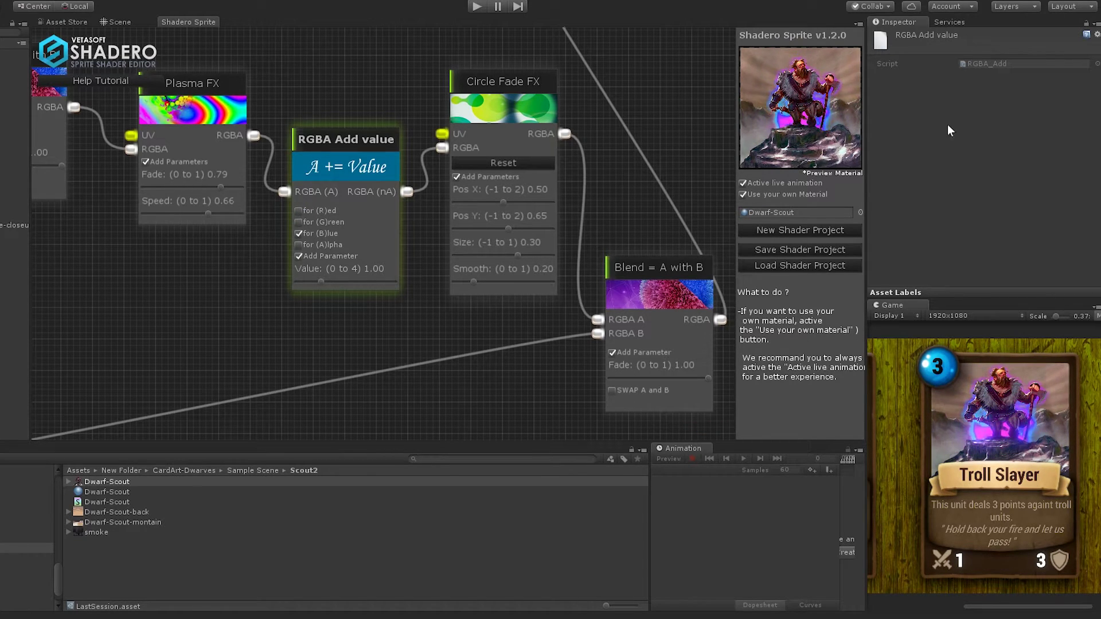
mouse_move(791, 122)
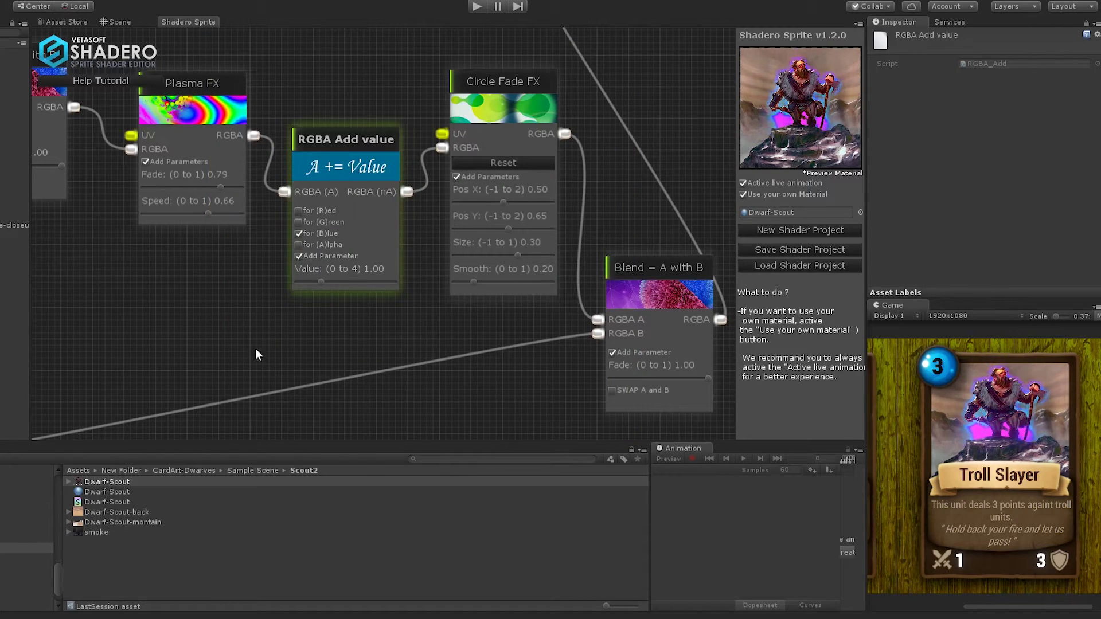
middle_click_drag(256, 352, 266, 259)
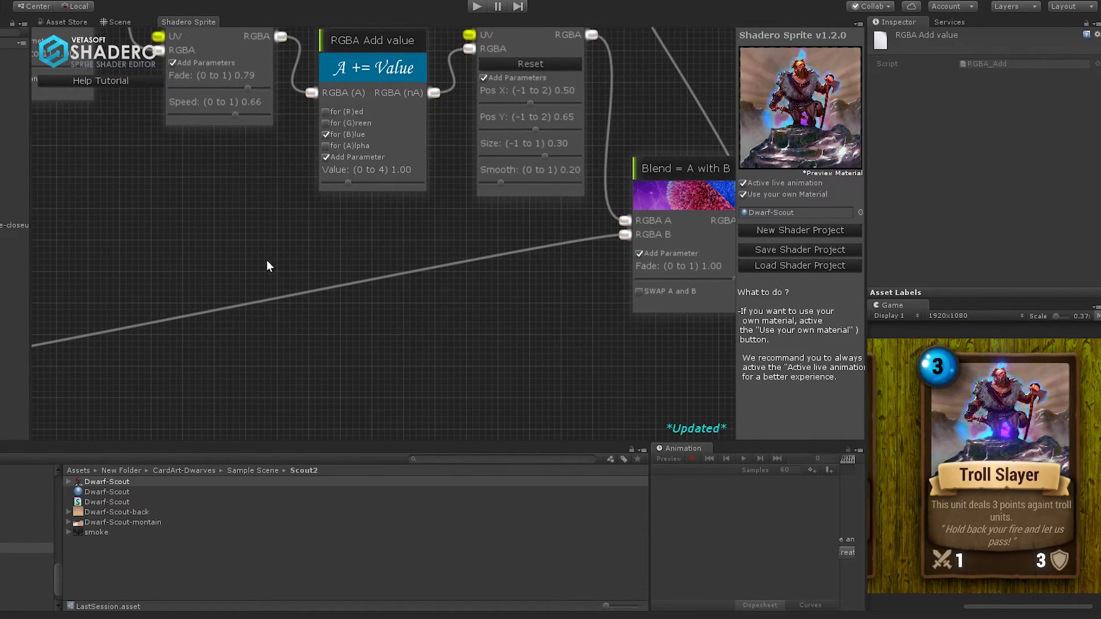
- Add an Animated Twist UV node for Circle Fade FX and set its Pos Y to 0.00
scroll(246, 273, "down", 3)
right_click(151, 281)
mouse_move(151, 281)
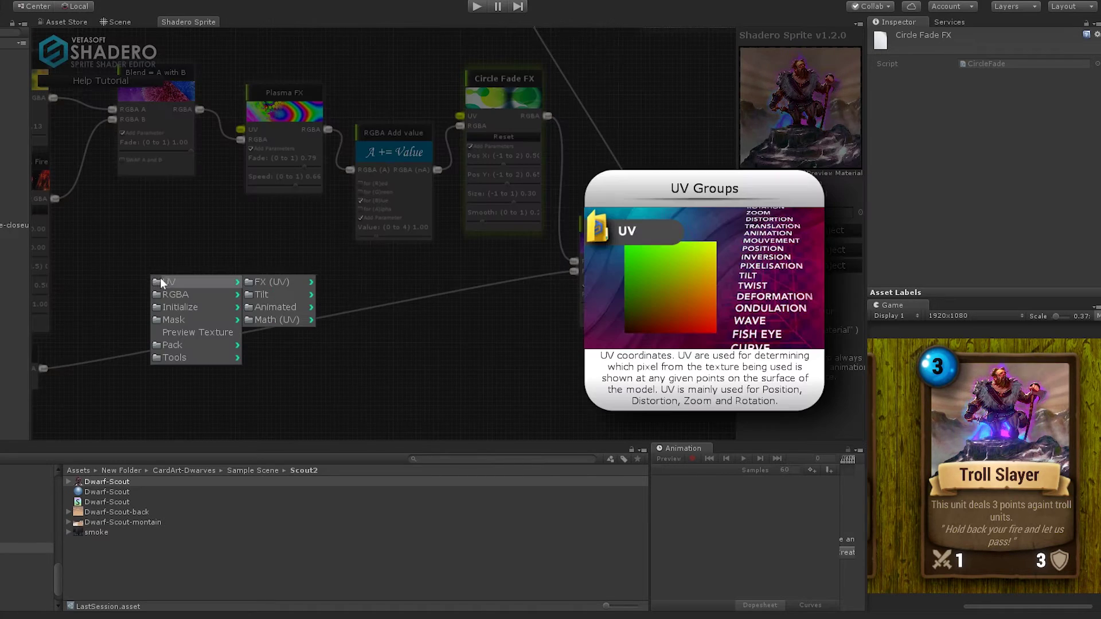
mouse_move(271, 295)
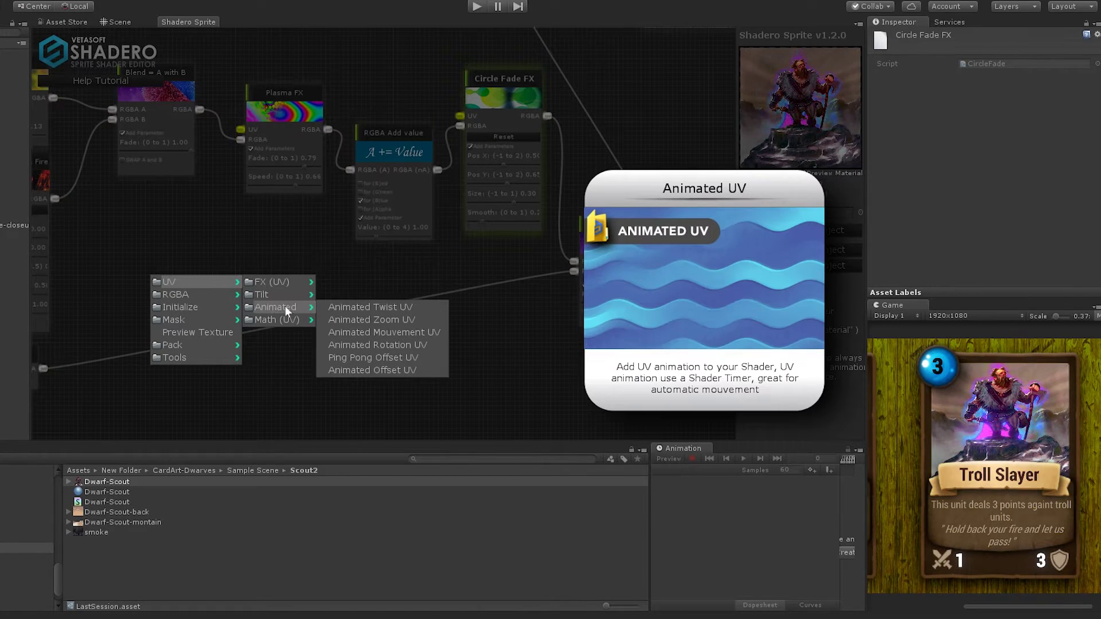
left_click(335, 309)
left_click_drag(197, 294, 460, 117)
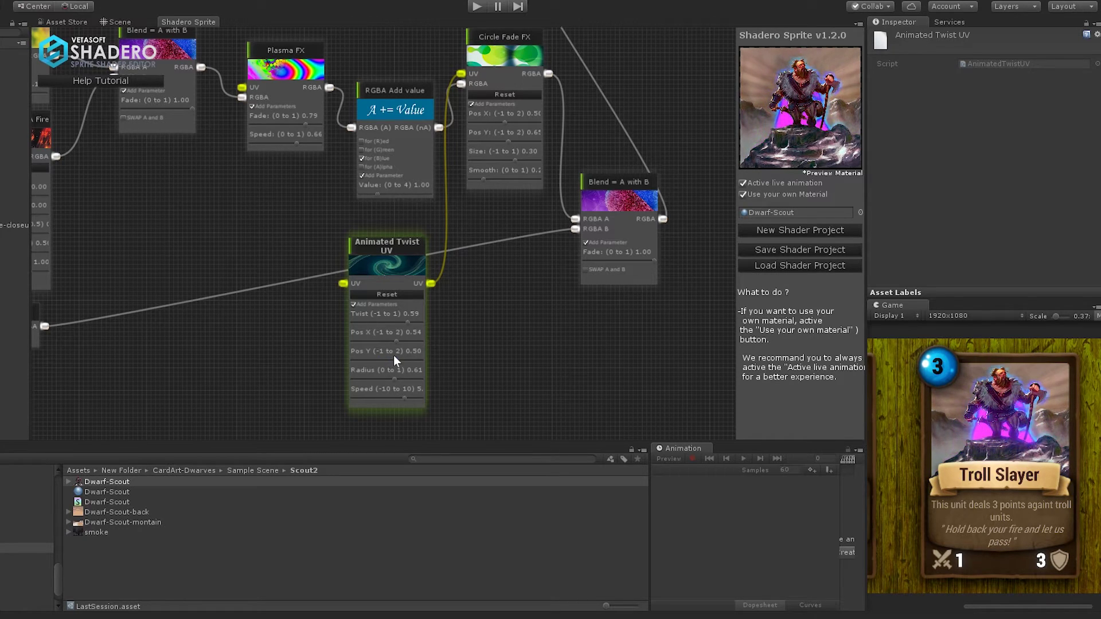
left_click_drag(381, 356, 387, 353)
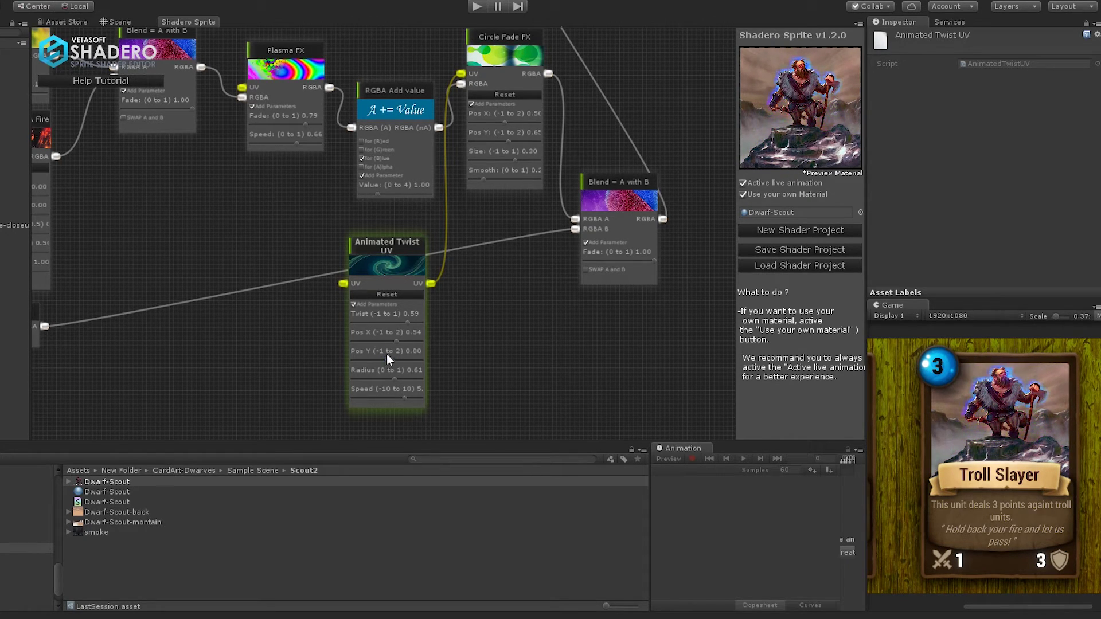
- Add a Preview Texture node showing the Circle Fade FX output and tweak the twist settings
right_click(511, 311)
left_click(538, 354)
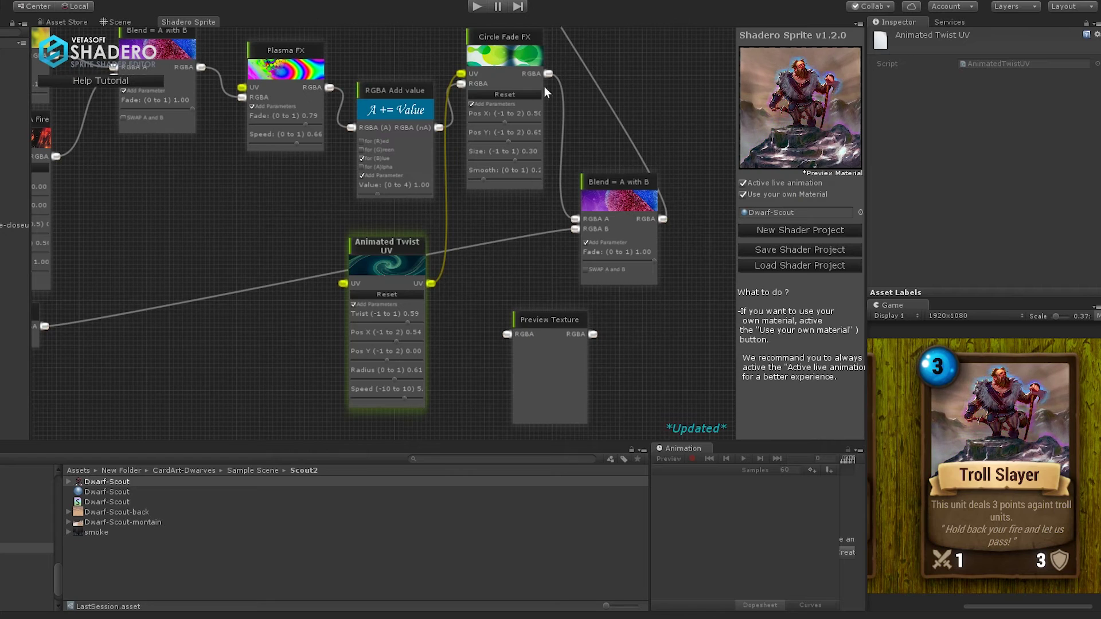
left_click_drag(548, 73, 507, 334)
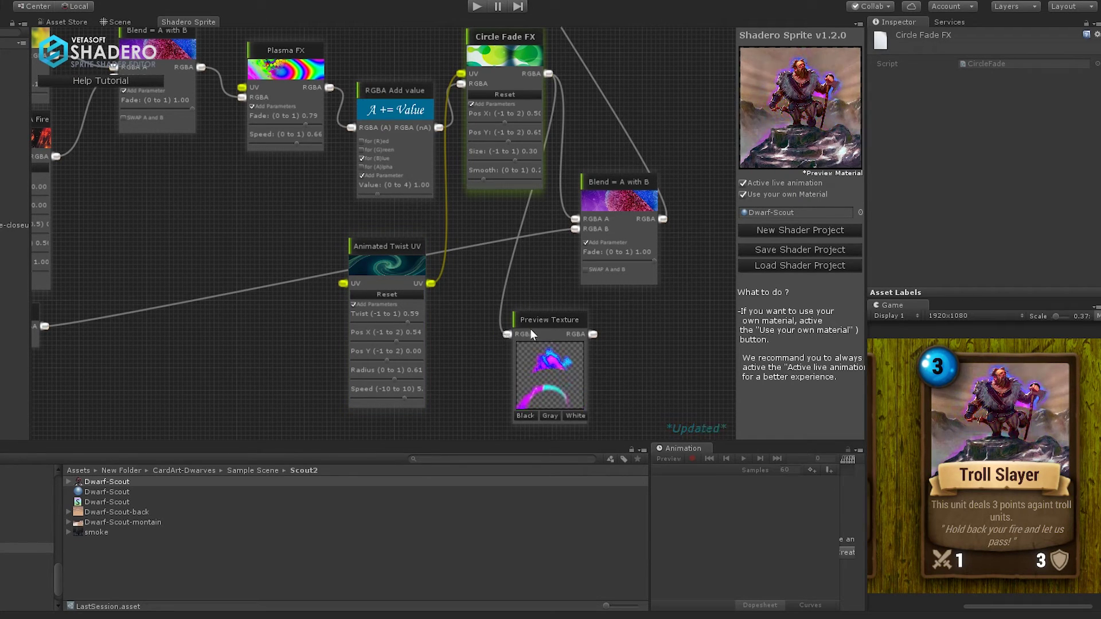
left_click(382, 358)
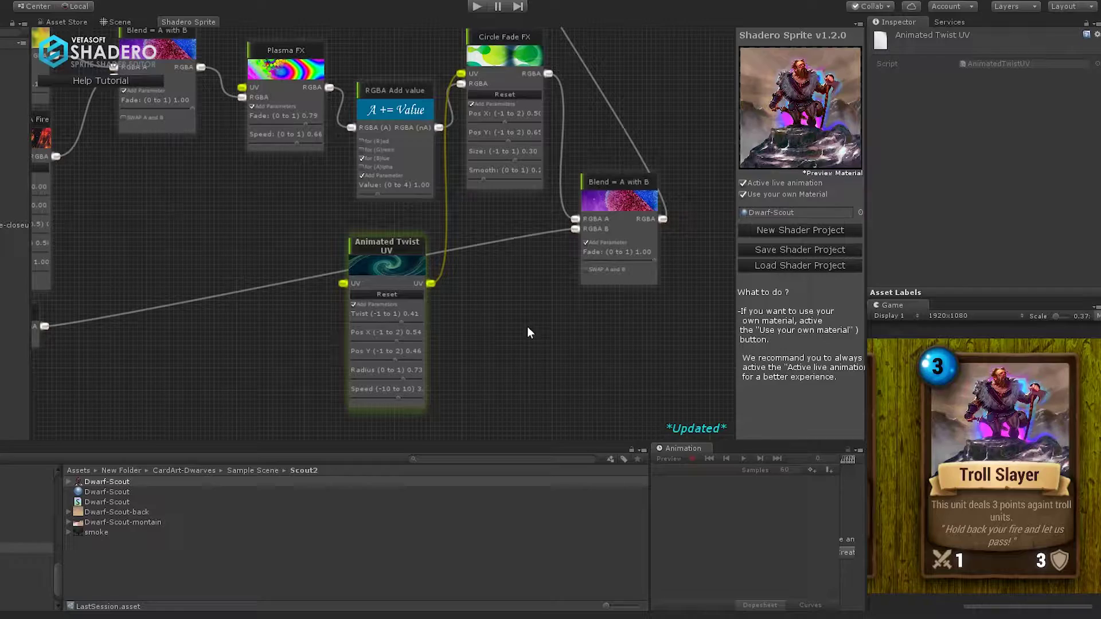
- Raise the RGBA Add value amount to about 2.35 and adjust the Blend fade
middle_click_drag(529, 333, 445, 339)
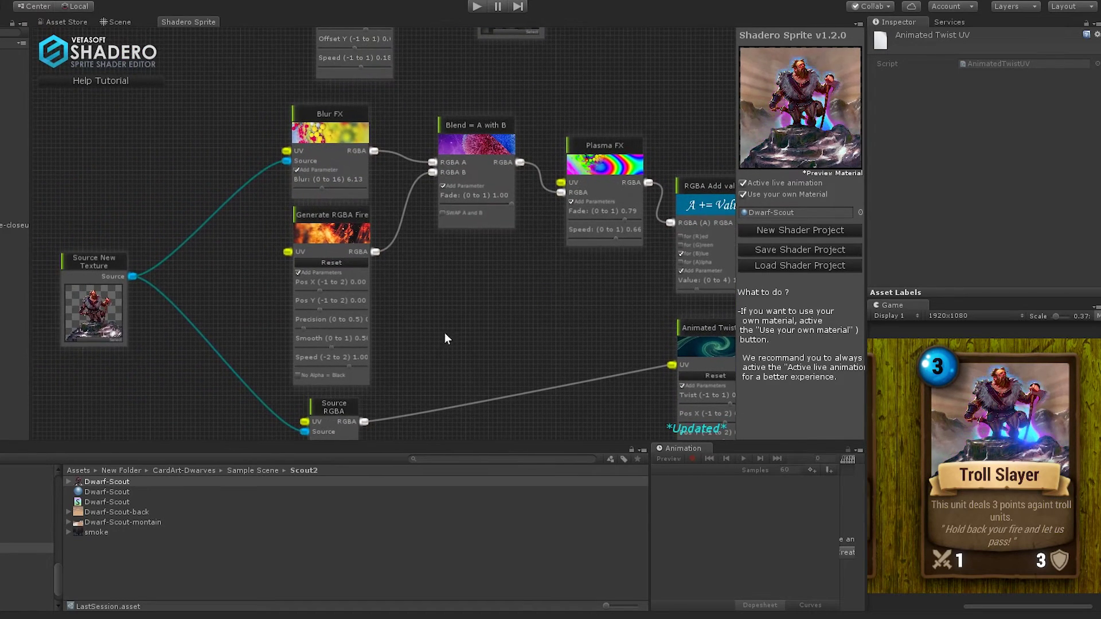
left_click(318, 309)
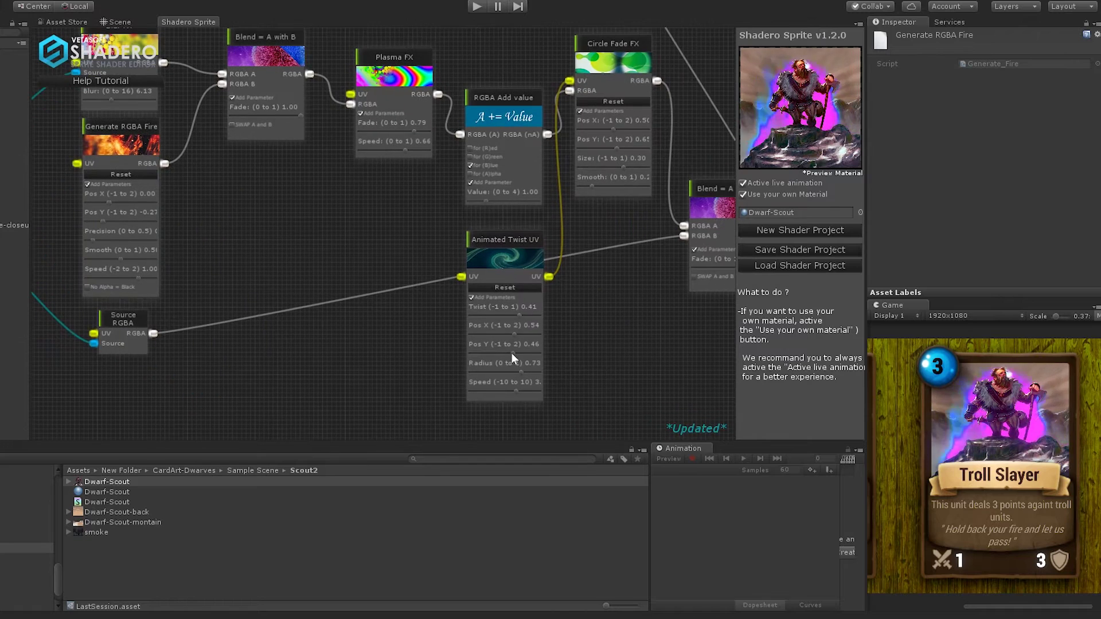
left_click(511, 358)
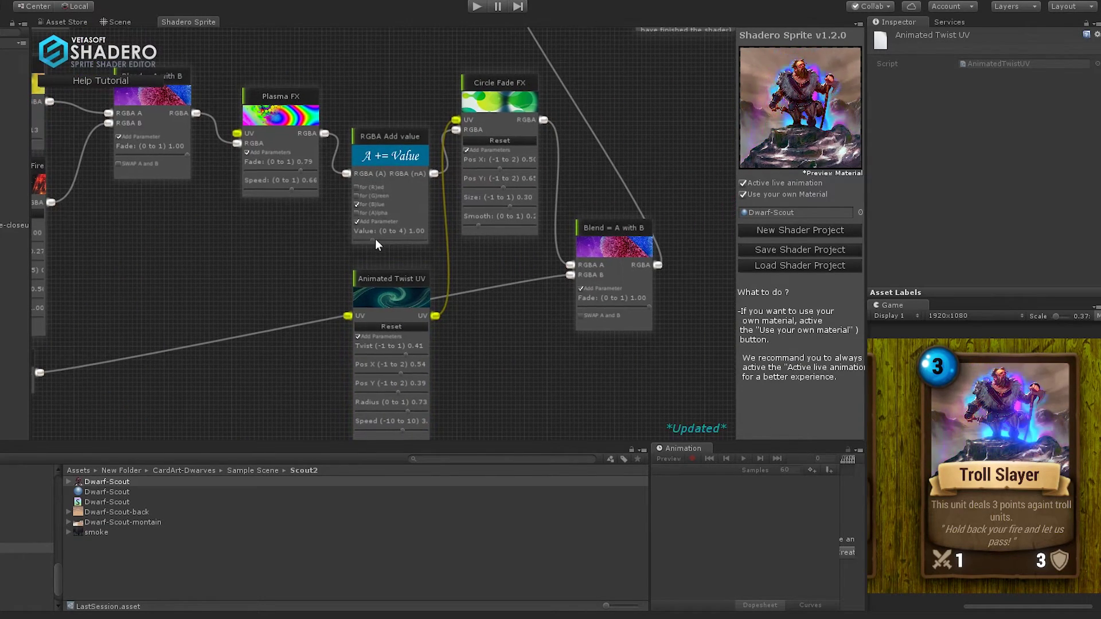
left_click(375, 240)
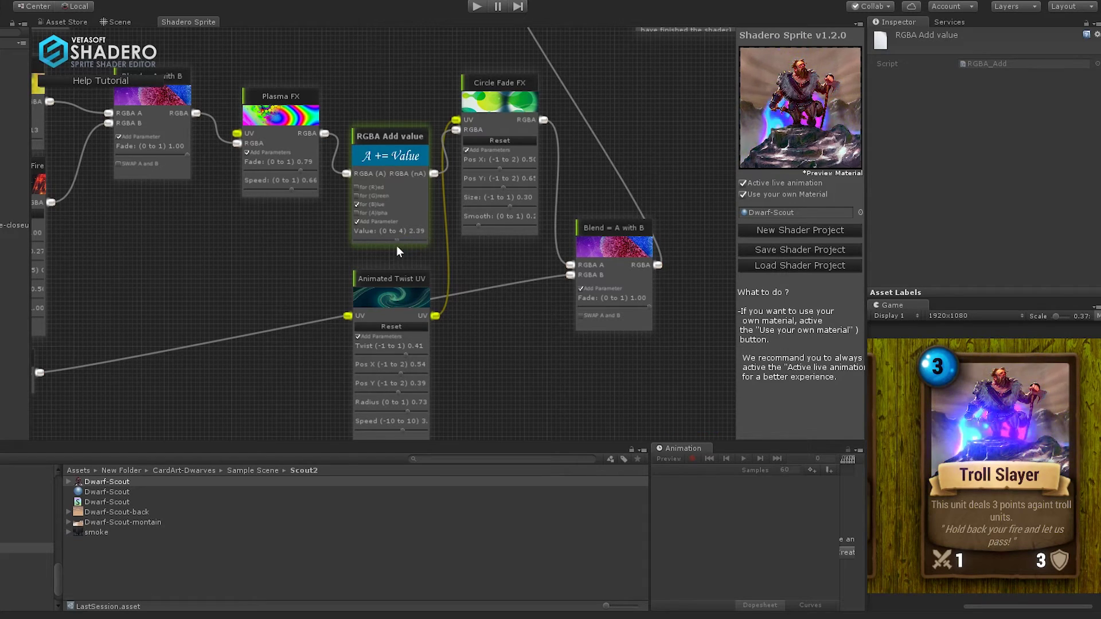
left_click(625, 307)
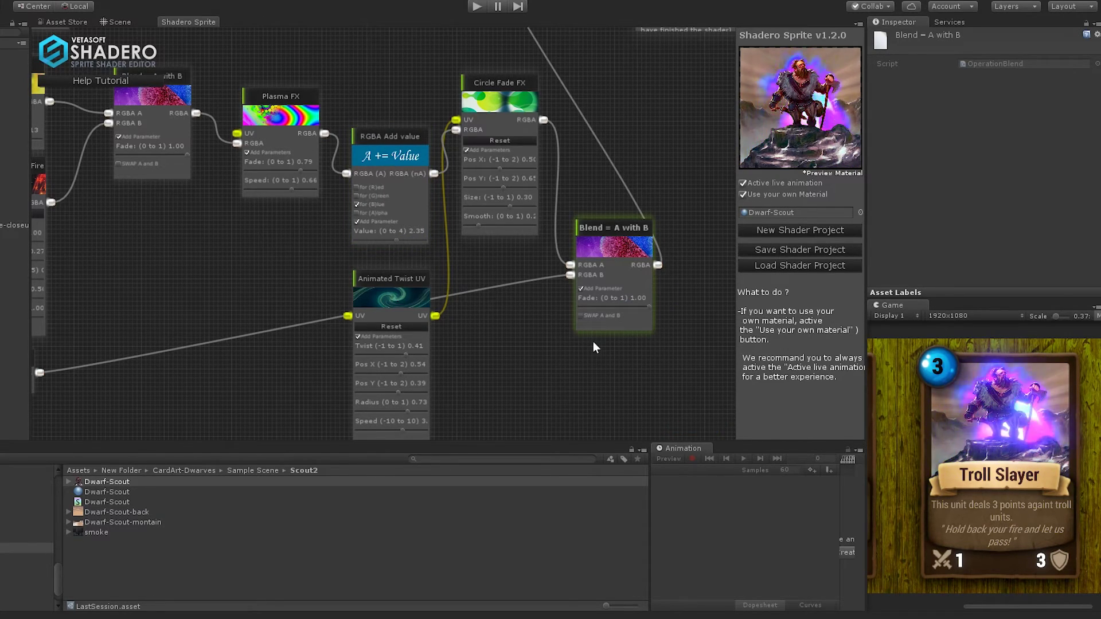
scroll(325, 277, "down", 5)
scroll(363, 334, "down", 2)
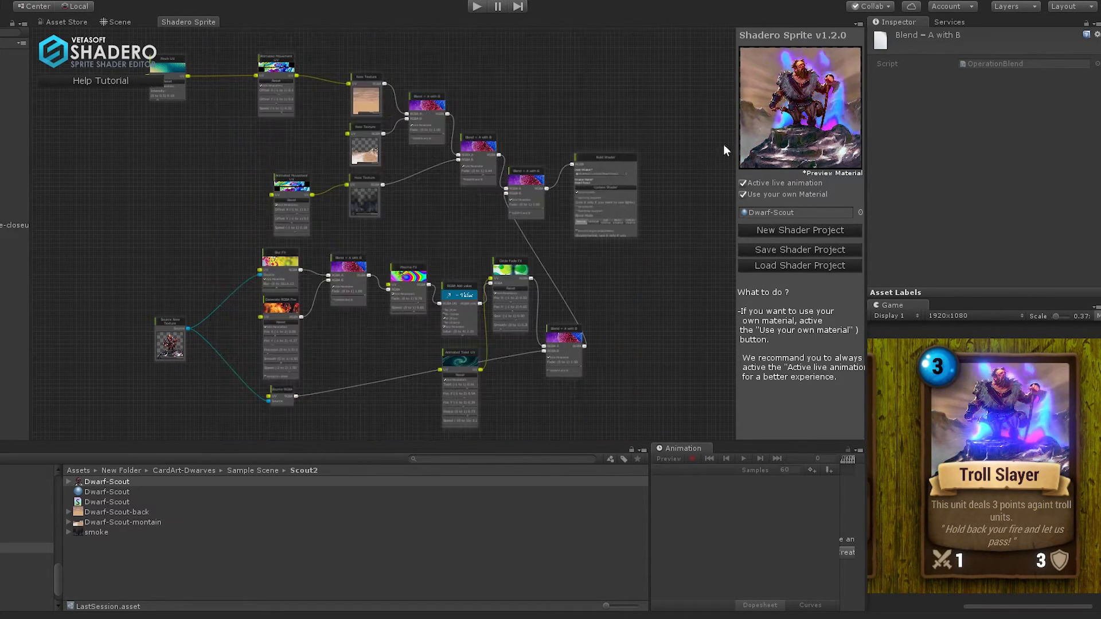
- Add an Animated Zoom UV node left of the graph driving Source RGBA's UV
right_click(77, 174)
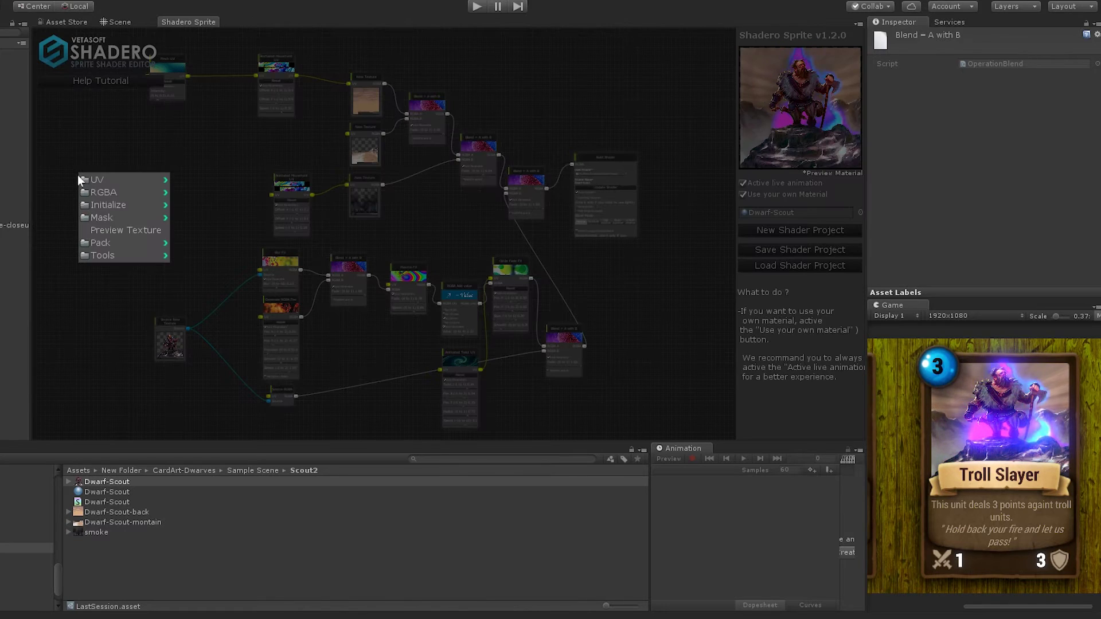
mouse_move(78, 175)
mouse_move(194, 181)
mouse_move(217, 203)
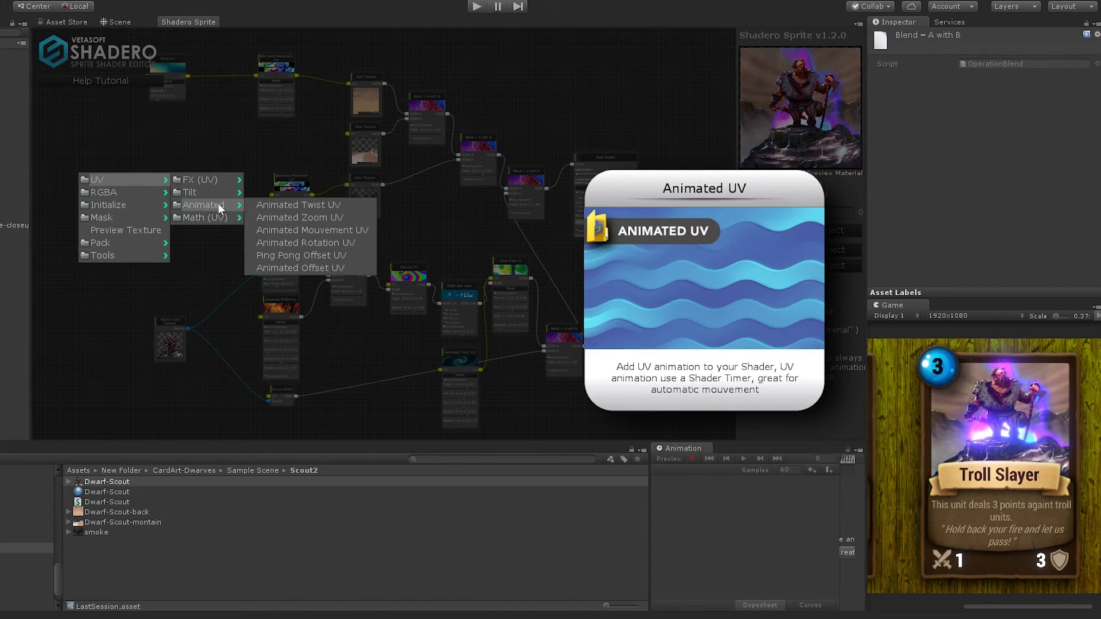
left_click(299, 214)
left_click_drag(96, 182, 148, 181)
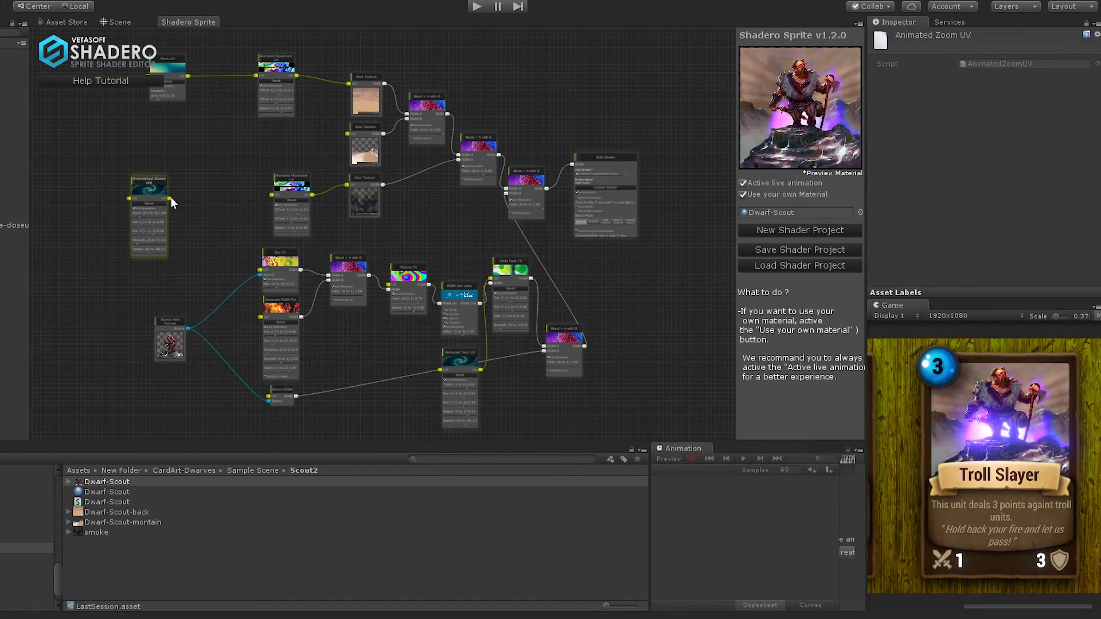
left_click_drag(171, 198, 269, 397)
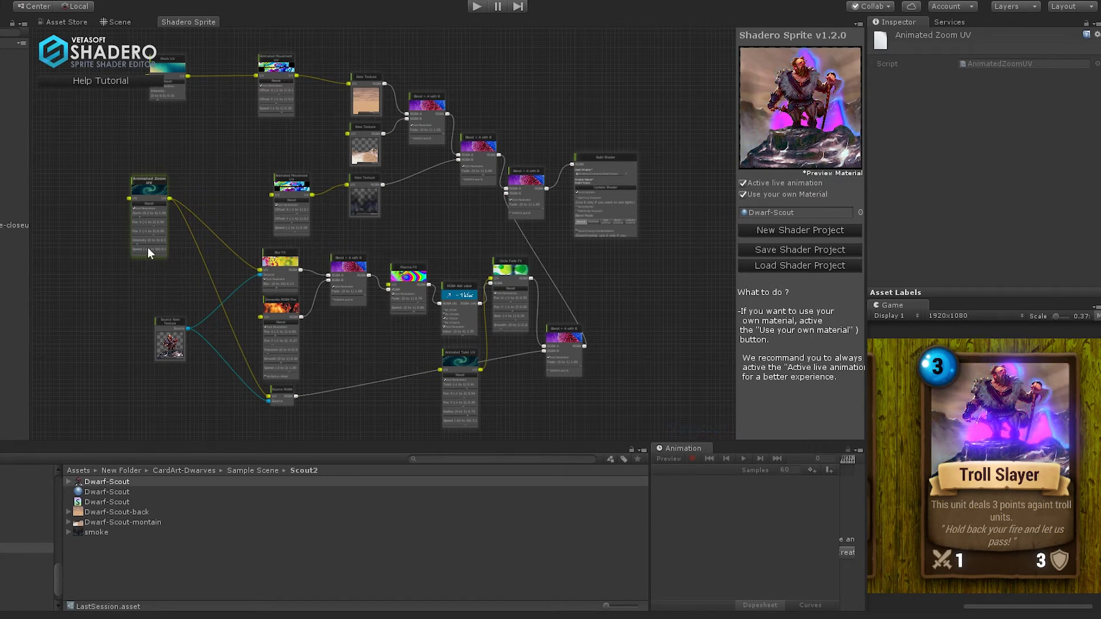
- Set the zoom Speed to 1.5, then reverse it to a negative value
scroll(117, 233, "up", 5)
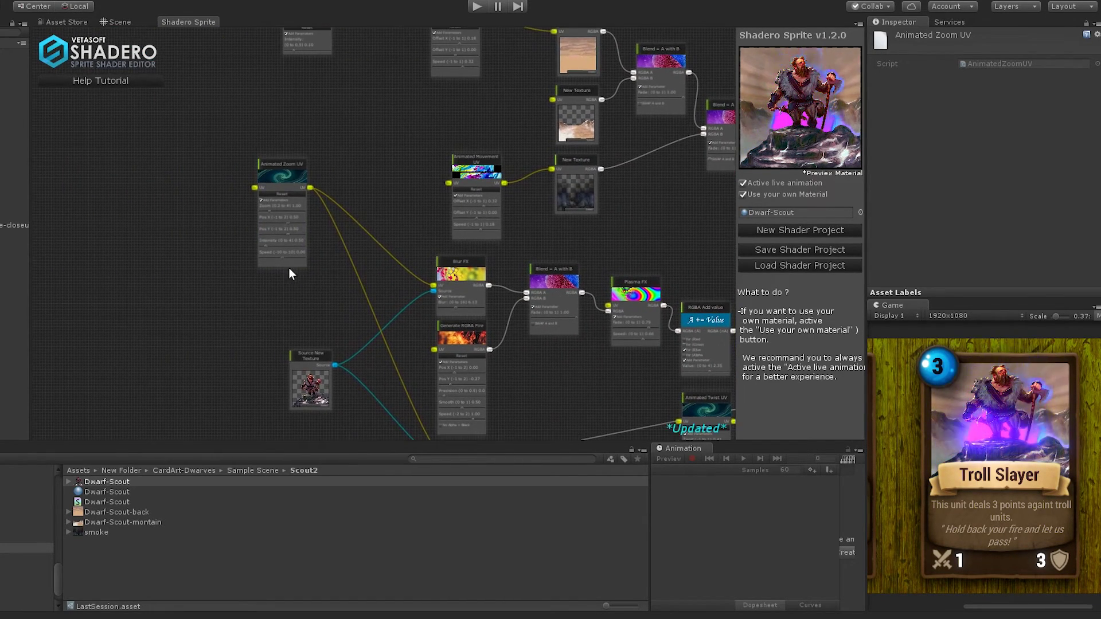
scroll(186, 291, "up", 4)
left_click_drag(201, 278, 197, 262)
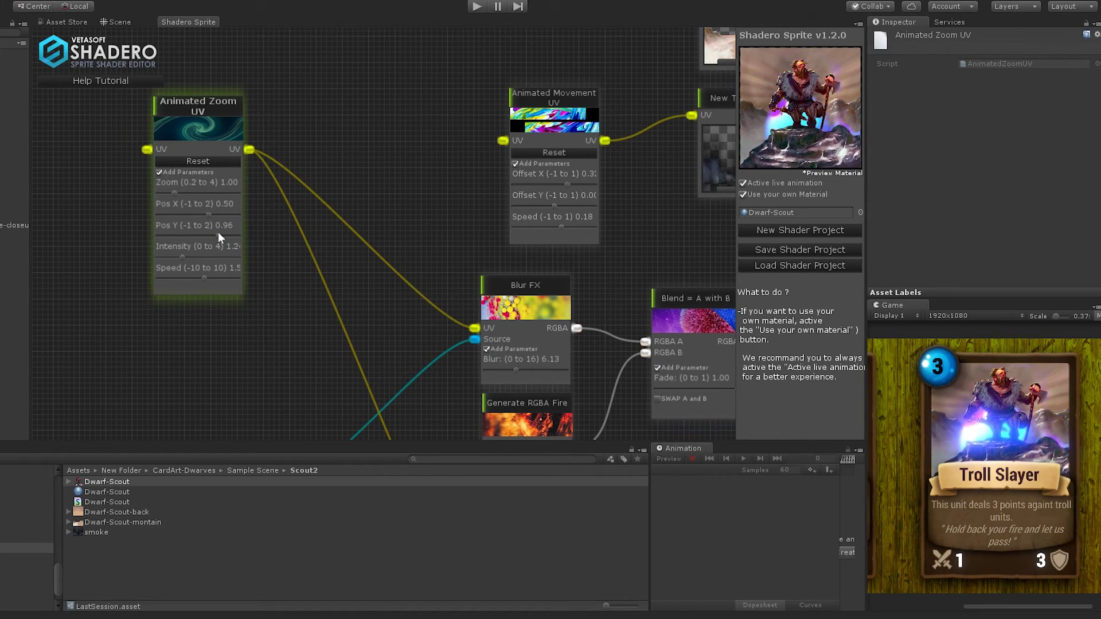
left_click_drag(194, 282, 198, 278)
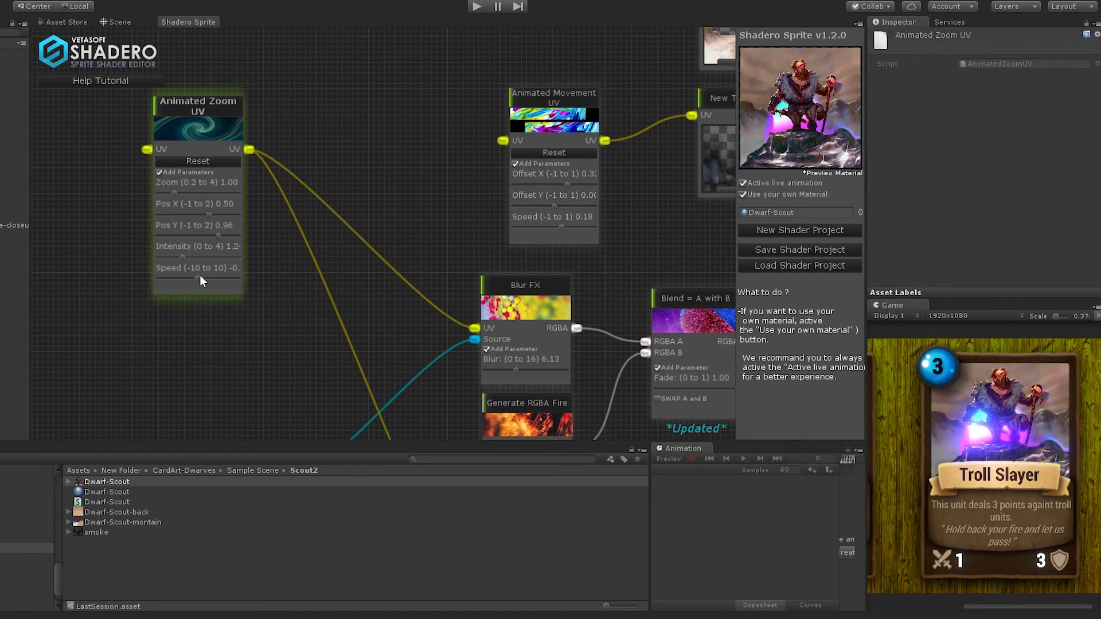